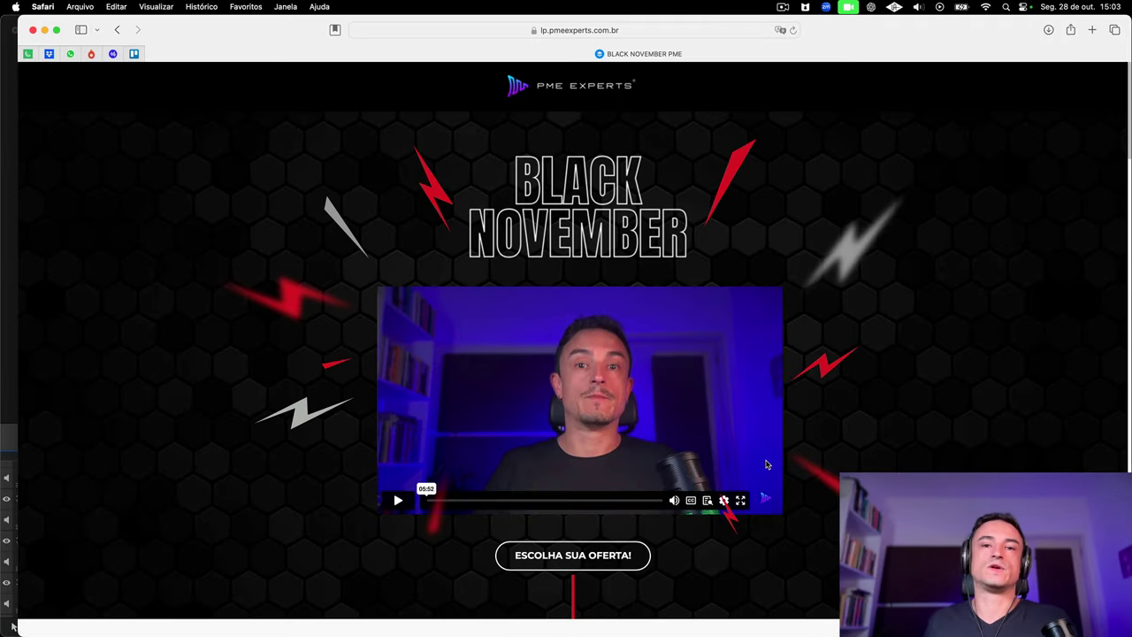
Step: Review the offers on the Black November page, from the Platinum combo down to the WhatsApp contact section
{"action": "scroll", "coordinate": [767, 464], "scroll_direction": "down", "scroll_amount": 10}
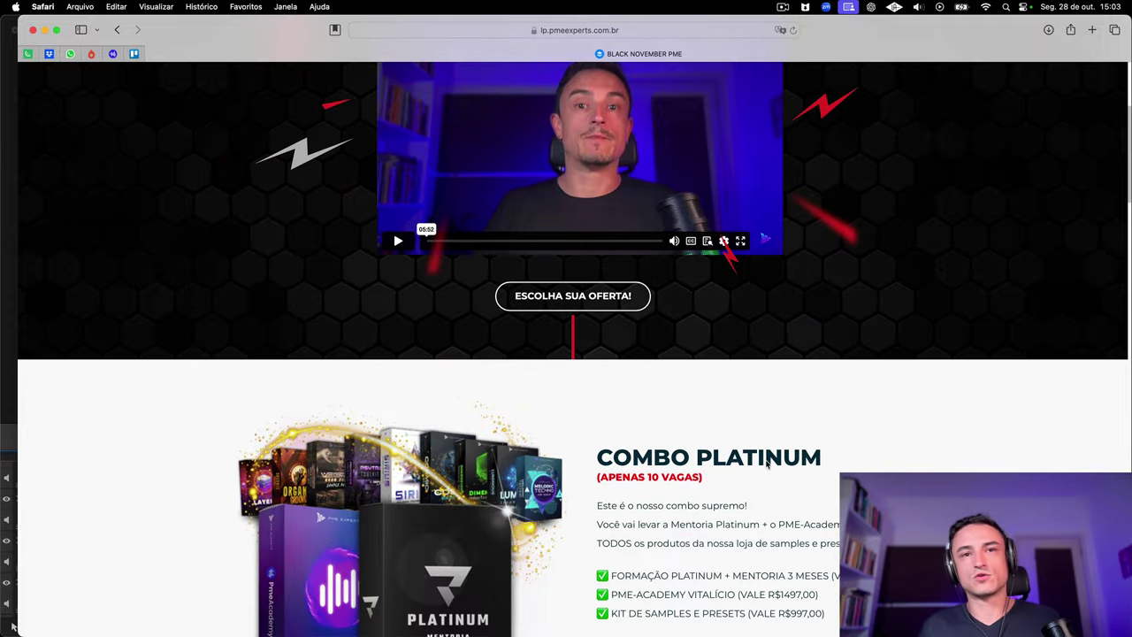
{"action": "scroll", "coordinate": [765, 461], "scroll_direction": "down", "scroll_amount": 6}
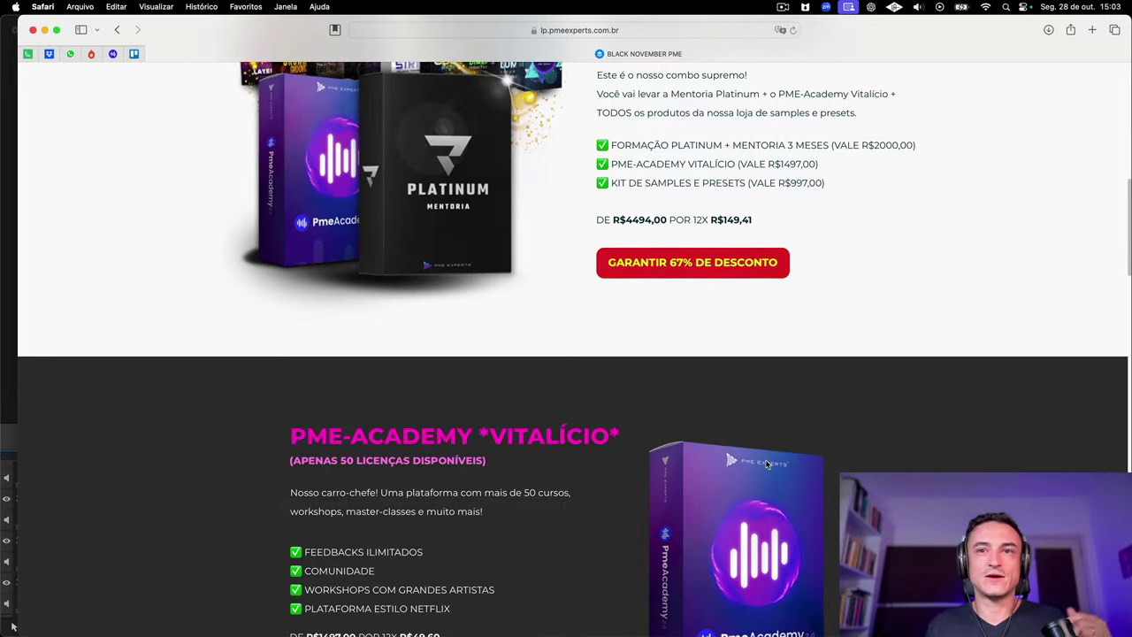
{"action": "scroll", "coordinate": [767, 464], "scroll_direction": "down", "scroll_amount": 15}
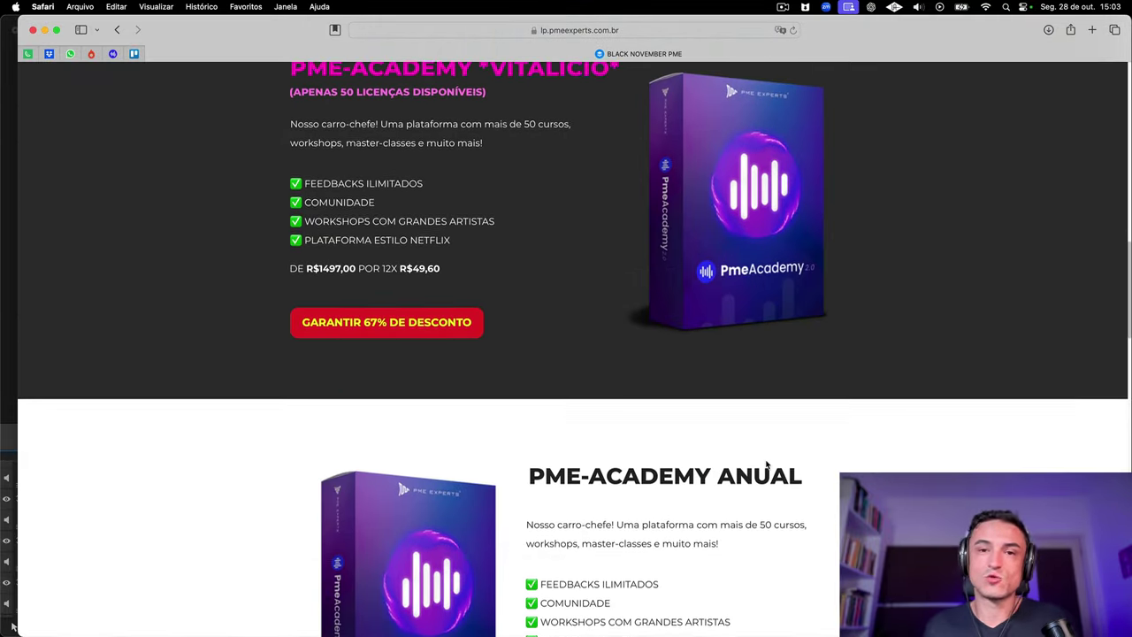
{"action": "scroll", "coordinate": [767, 464], "scroll_direction": "down", "scroll_amount": 20}
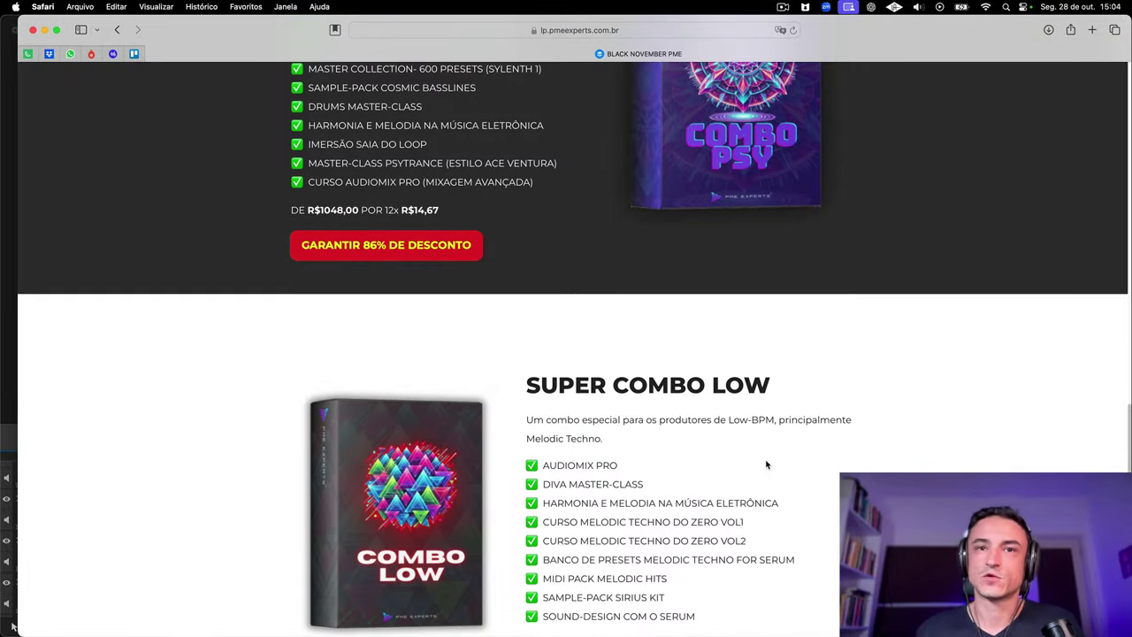
{"action": "scroll", "coordinate": [766, 464], "scroll_direction": "down", "scroll_amount": 9}
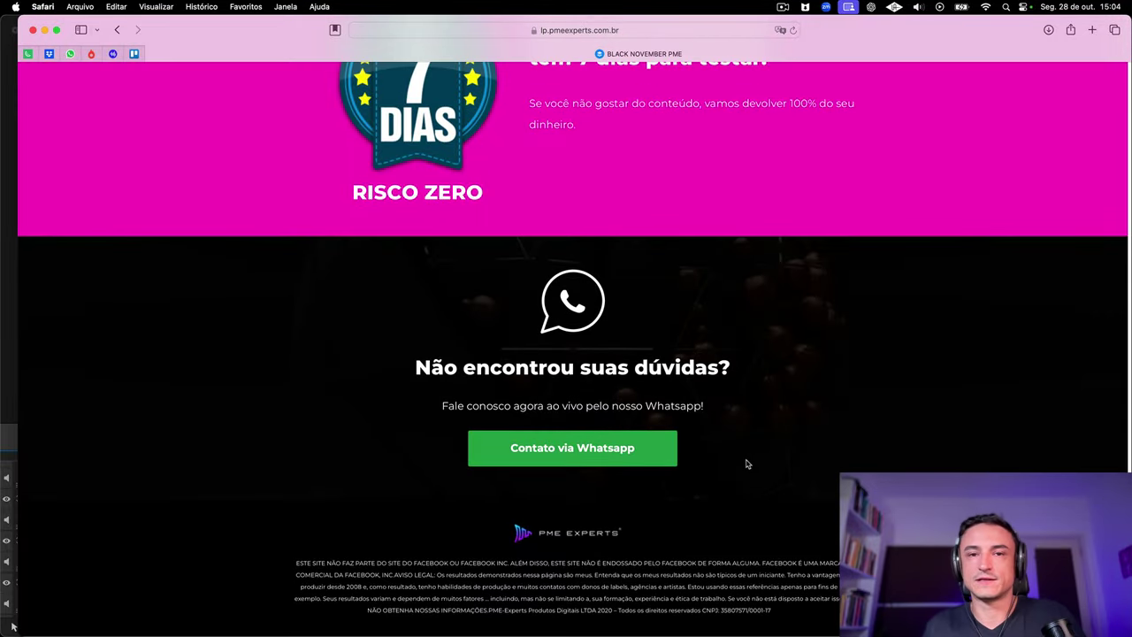
{"action": "scroll", "coordinate": [692, 503], "scroll_direction": "up", "scroll_amount": 20}
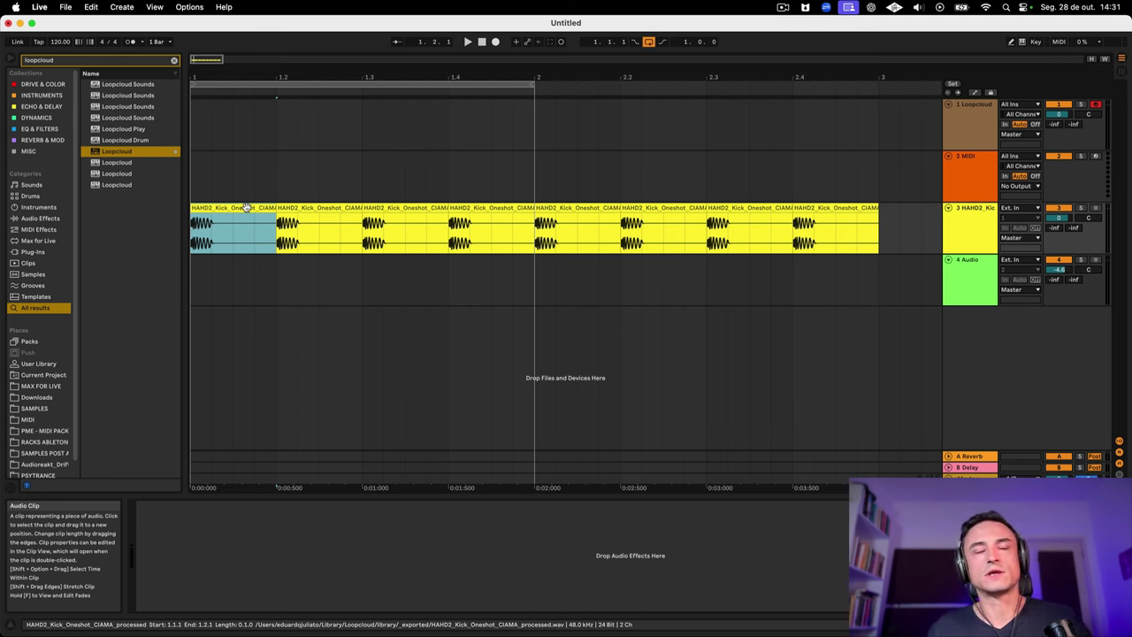
Step: Play the kick pattern briefly and duplicate the four kick clips of bar 2 into bar 3
{"action": "key", "text": "space"}
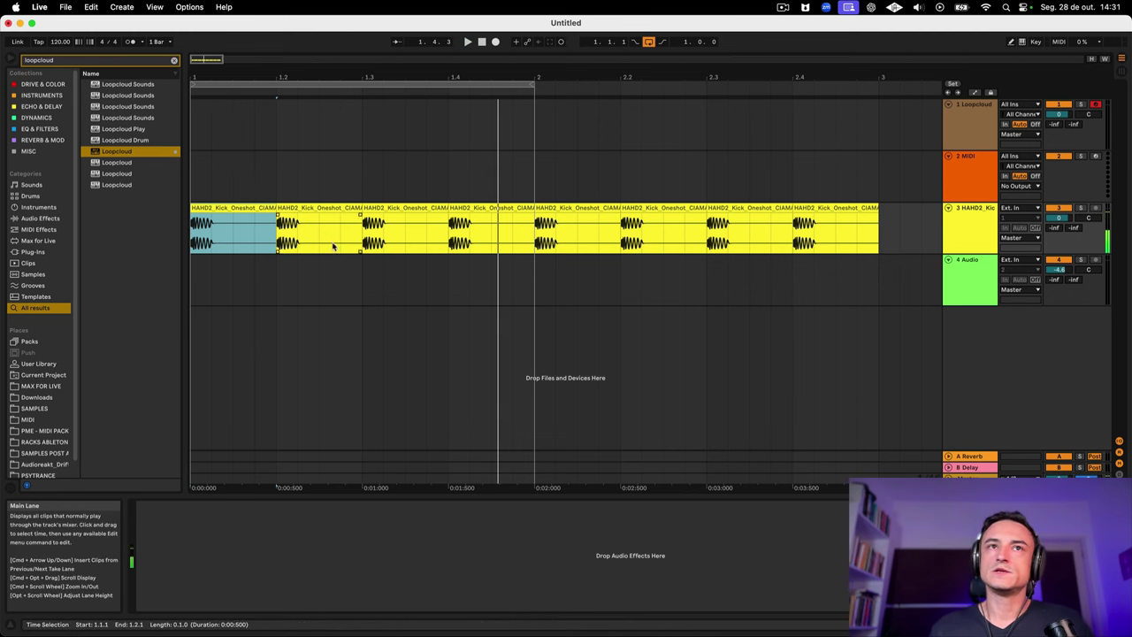
{"action": "left_click", "coordinate": [473, 210]}
{"action": "left_click", "coordinate": [576, 207]}
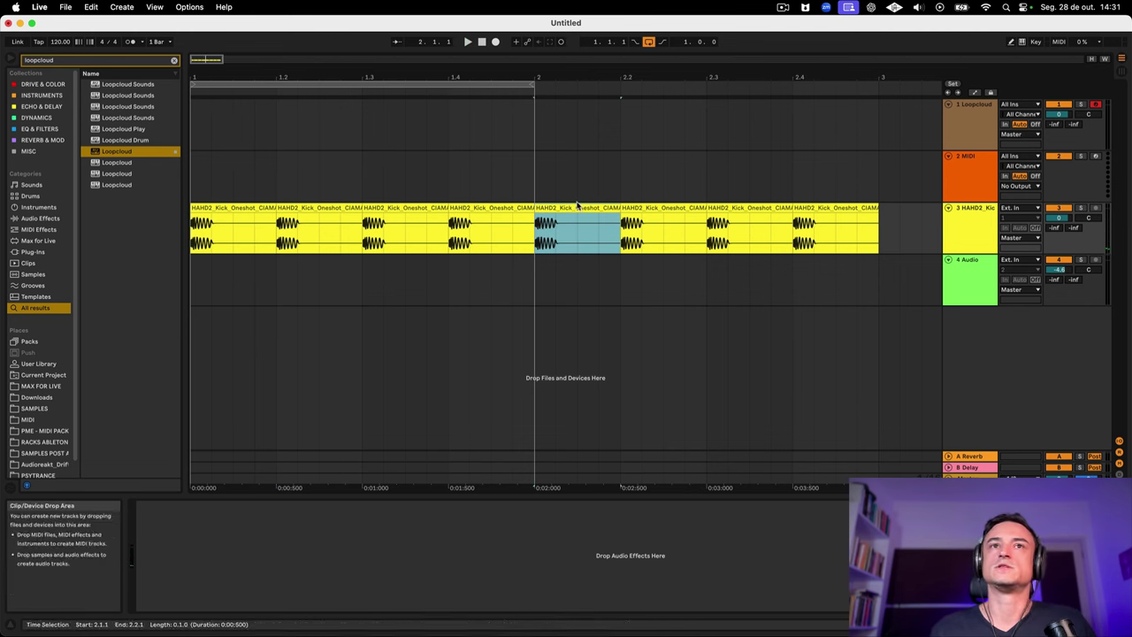
{"action": "scroll", "coordinate": [577, 205], "scroll_direction": "right", "scroll_amount": 5}
{"action": "left_click", "coordinate": [592, 208]}
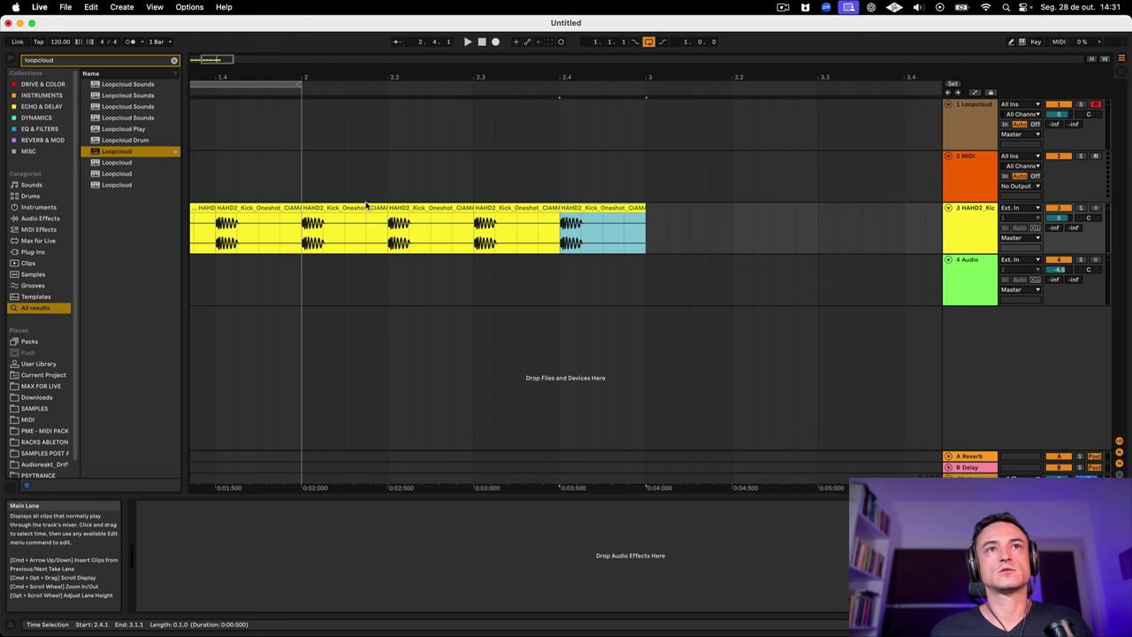
{"action": "left_click", "coordinate": [361, 207], "text": "shift"}
{"action": "key", "text": "super+d"}
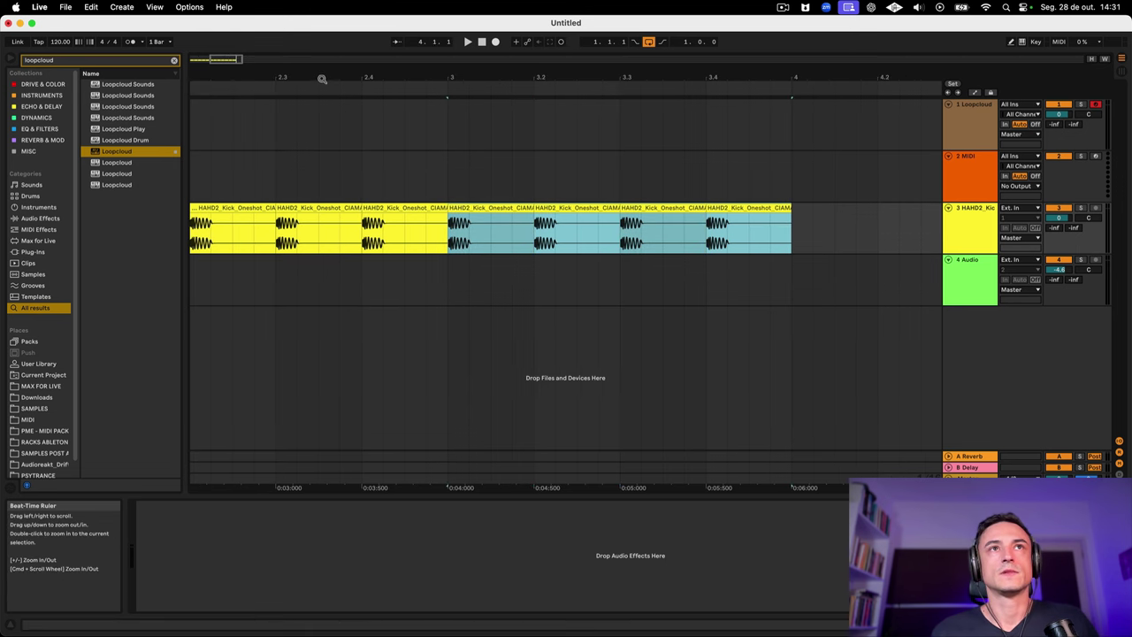
Step: Keep duplicating the one-bar group of kicks until the pattern reaches the start of bar 9
{"action": "left_click_drag", "start_coordinate": [321, 78], "coordinate": [321, 22]}
{"action": "key", "text": "super+d"}
{"action": "key", "text": "super+d"}
{"action": "key", "text": "super+d"}
{"action": "key", "text": "super+d"}
{"action": "key", "text": "super+d"}
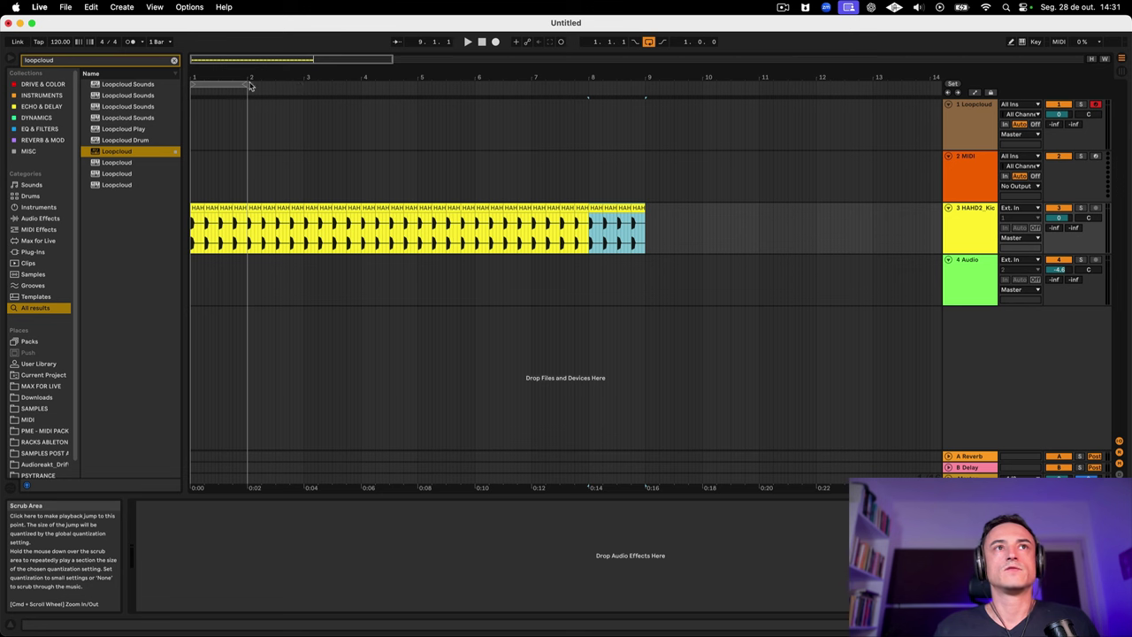
Step: Extend the arrangement loop to cover all eight bars of kicks and play back its beginning
{"action": "left_click_drag", "start_coordinate": [247, 83], "coordinate": [644, 128]}
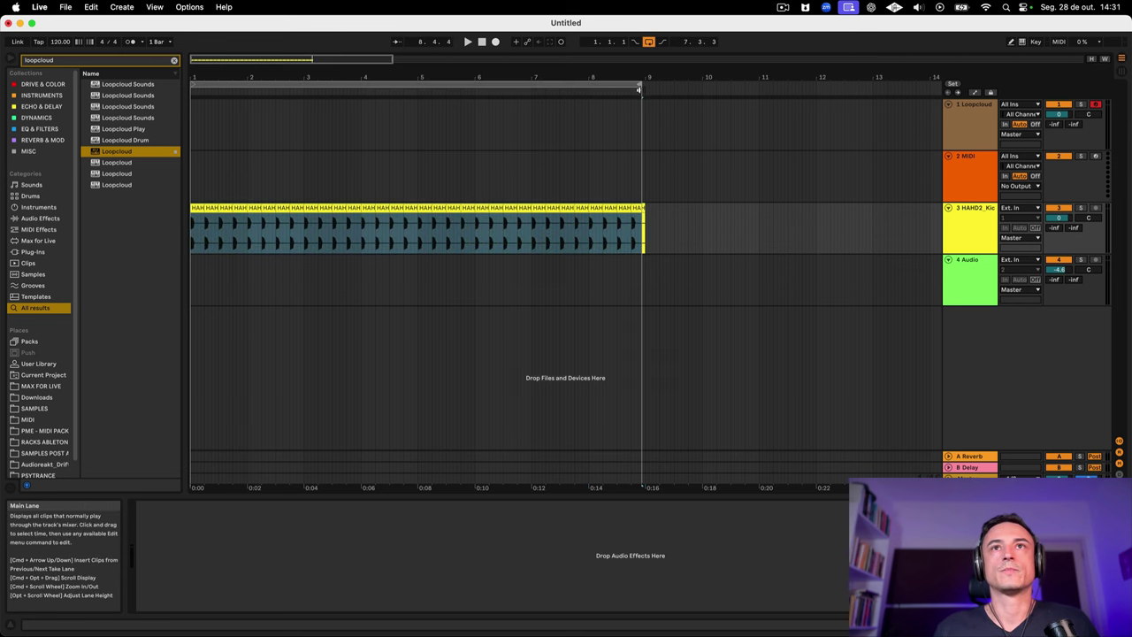
{"action": "left_click_drag", "start_coordinate": [643, 85], "coordinate": [648, 85]}
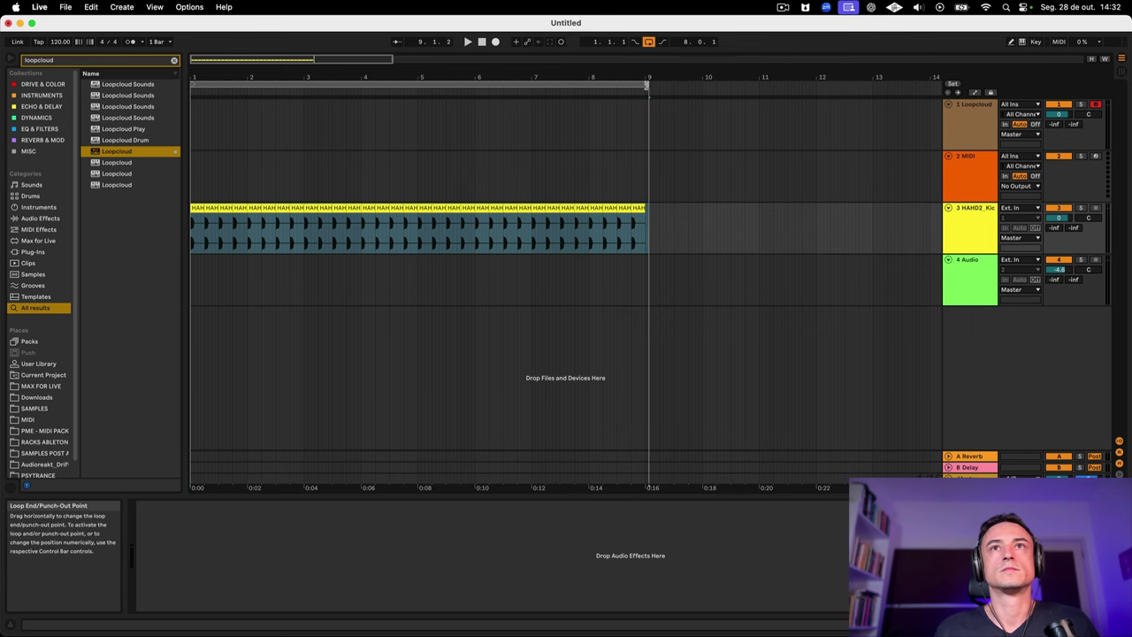
{"action": "key", "text": "space"}
{"action": "left_click_drag", "start_coordinate": [283, 78], "coordinate": [284, 124]}
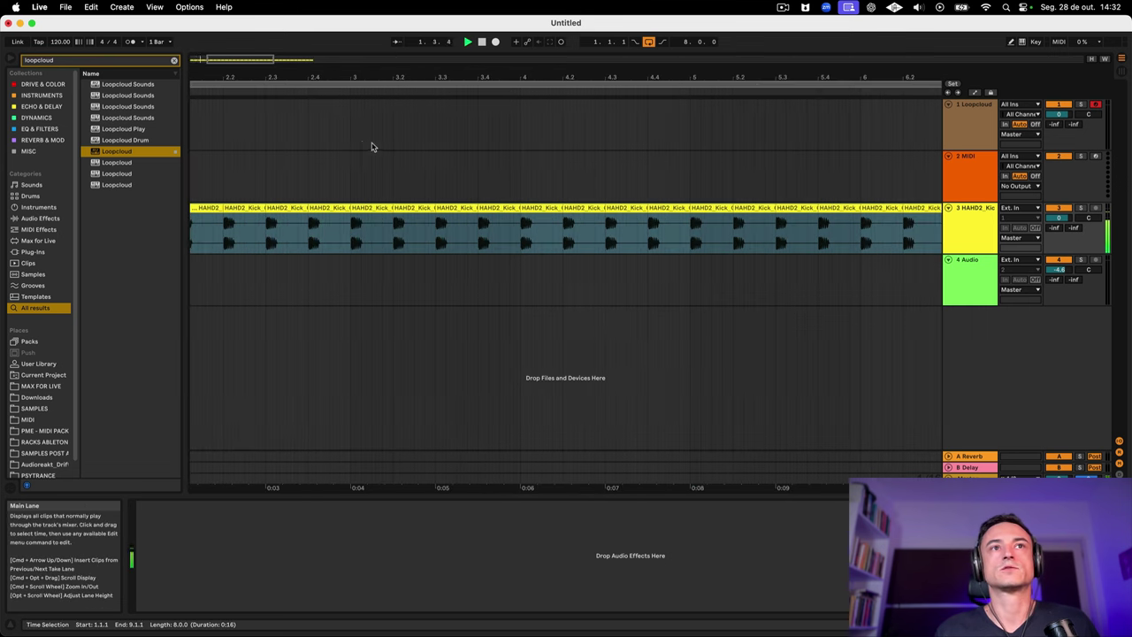
{"action": "scroll", "coordinate": [374, 147], "scroll_direction": "left", "scroll_amount": 4}
{"action": "key", "text": "space"}
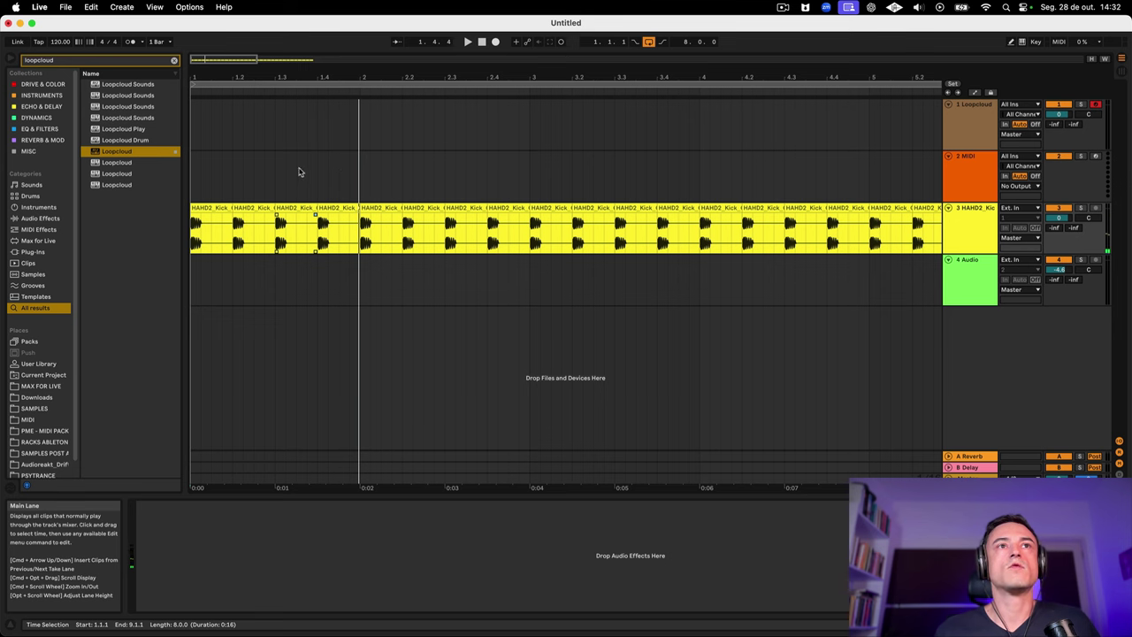
Step: Loop the first bar of the arrangement and shorten the loop to the first beat, 1.1.1 to 1.2.1
{"action": "left_click_drag", "start_coordinate": [356, 184], "coordinate": [144, 172]}
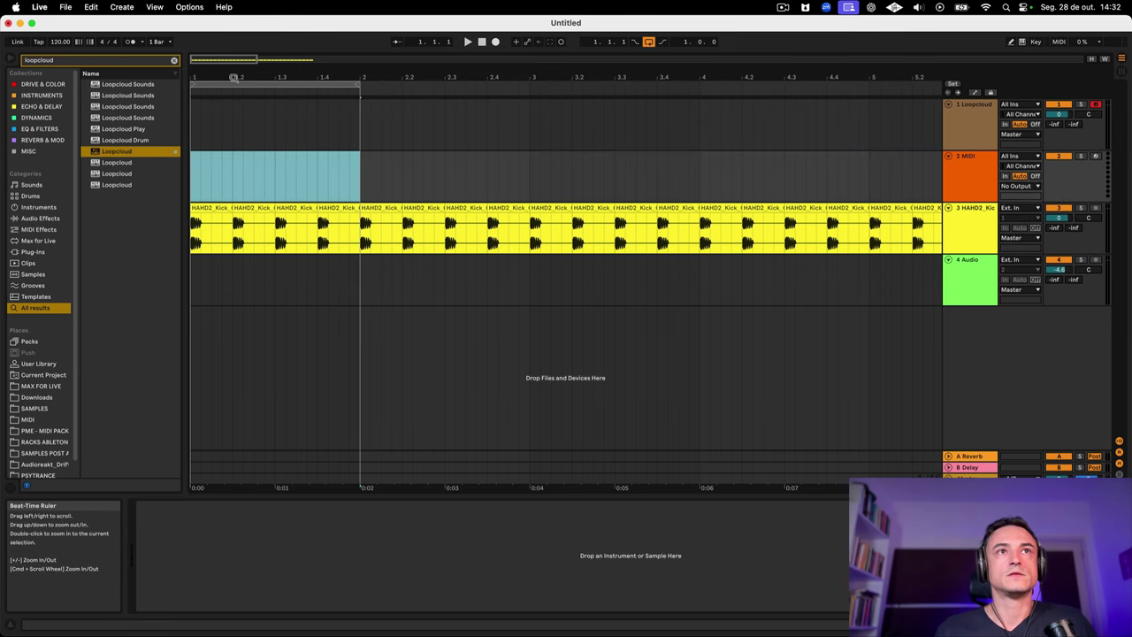
{"action": "left_click_drag", "start_coordinate": [292, 81], "coordinate": [293, 156]}
{"action": "scroll", "coordinate": [331, 202], "scroll_direction": "left", "scroll_amount": 3}
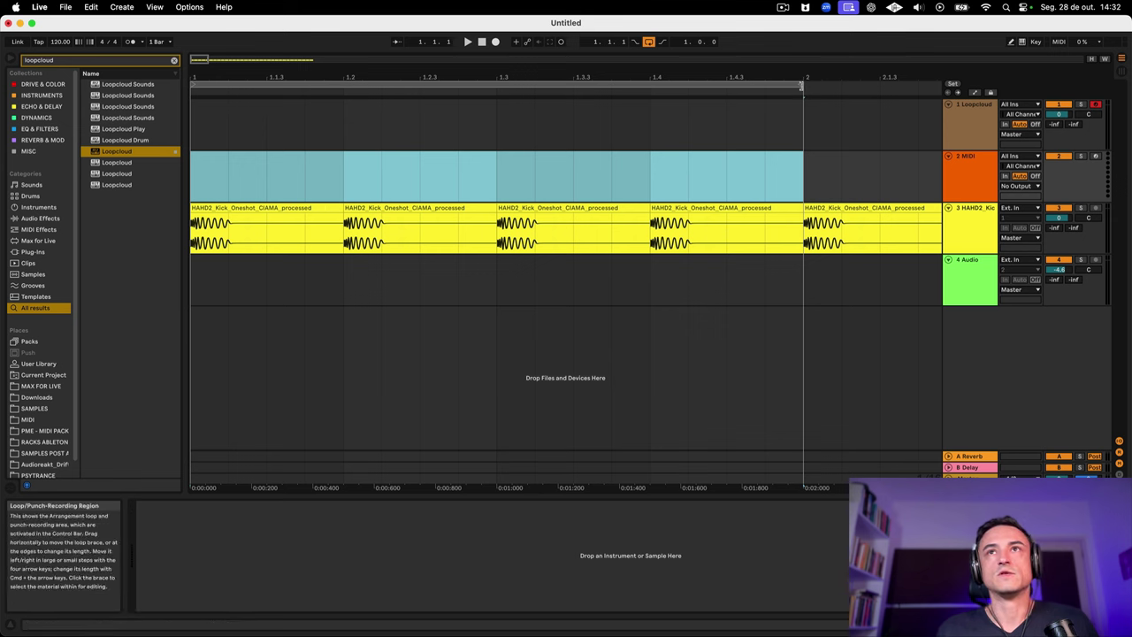
{"action": "left_click", "coordinate": [800, 85]}
{"action": "left_click_drag", "start_coordinate": [800, 85], "coordinate": [345, 85]}
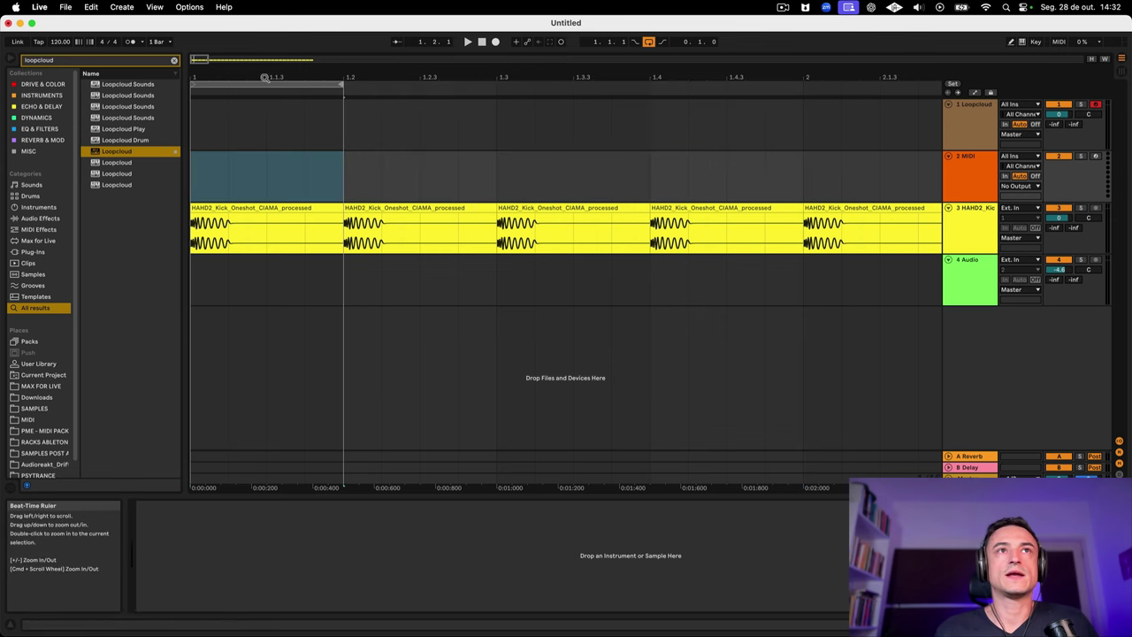
{"action": "left_click_drag", "start_coordinate": [265, 78], "coordinate": [309, 78]}
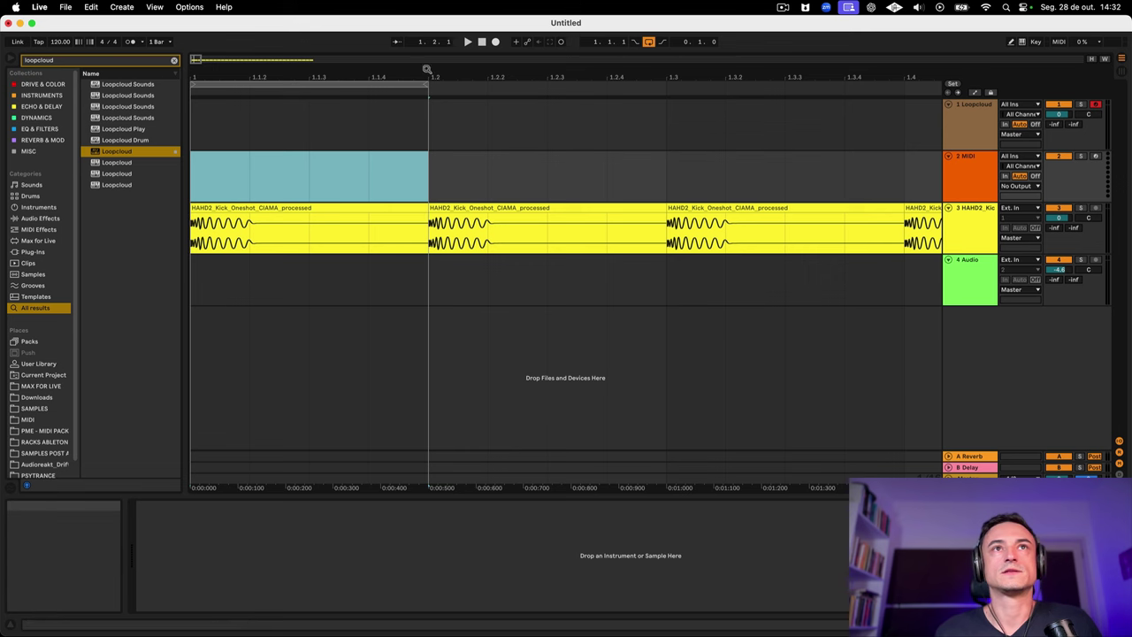
Step: Stretch the loop to the full first bar, return it to the first beat and select the first kick clip
{"action": "left_click_drag", "start_coordinate": [427, 74], "coordinate": [730, 84]}
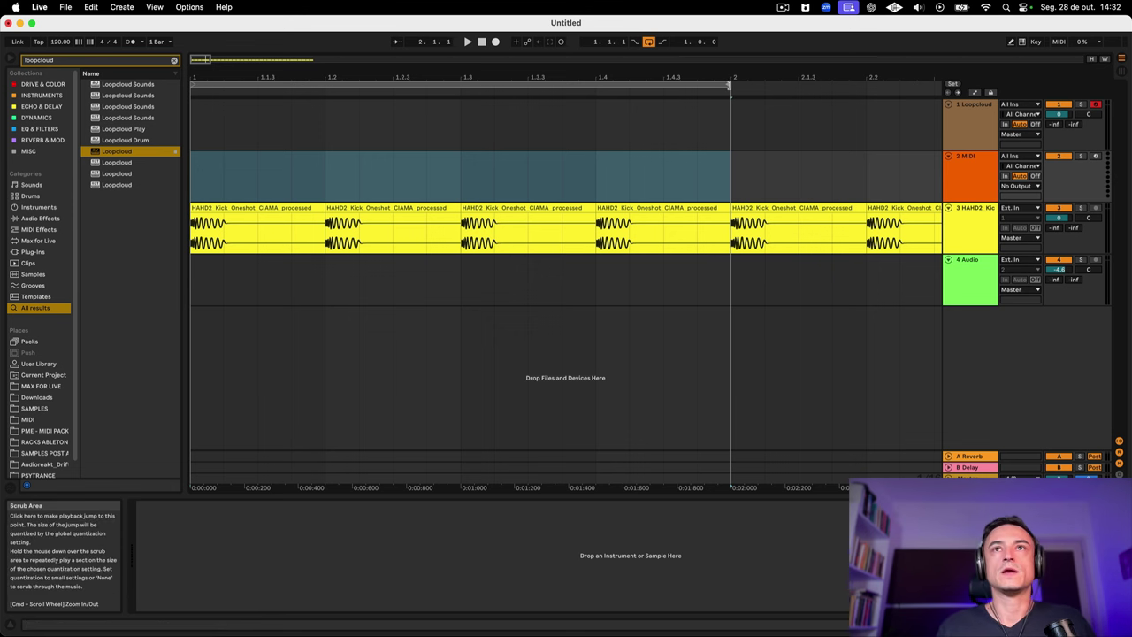
{"action": "left_click_drag", "start_coordinate": [727, 86], "coordinate": [323, 89]}
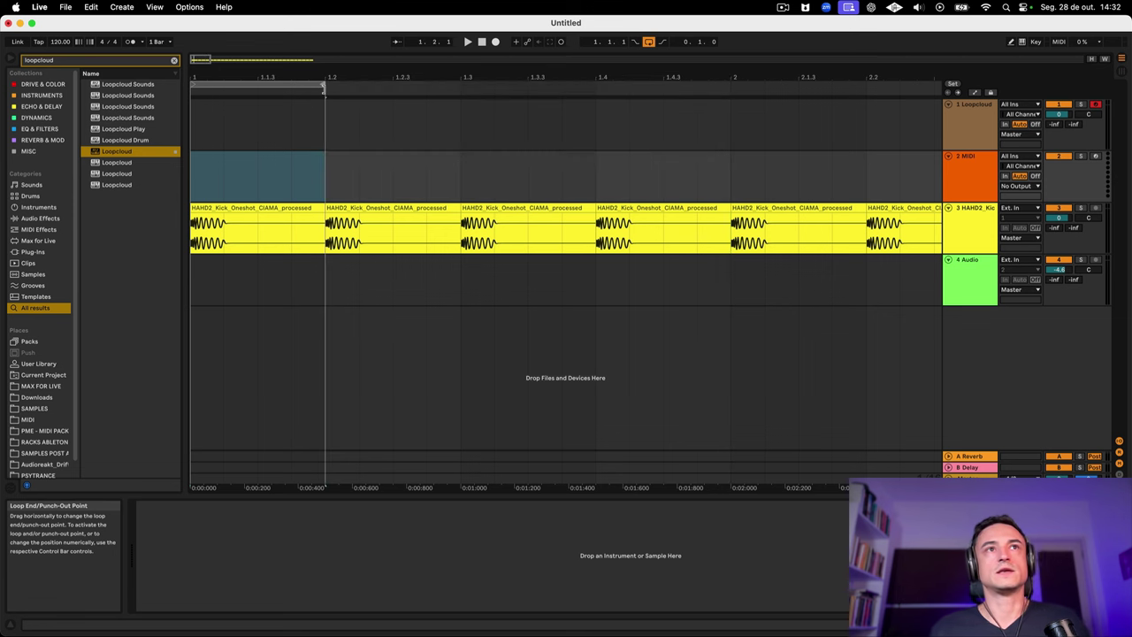
{"action": "left_click", "coordinate": [257, 208]}
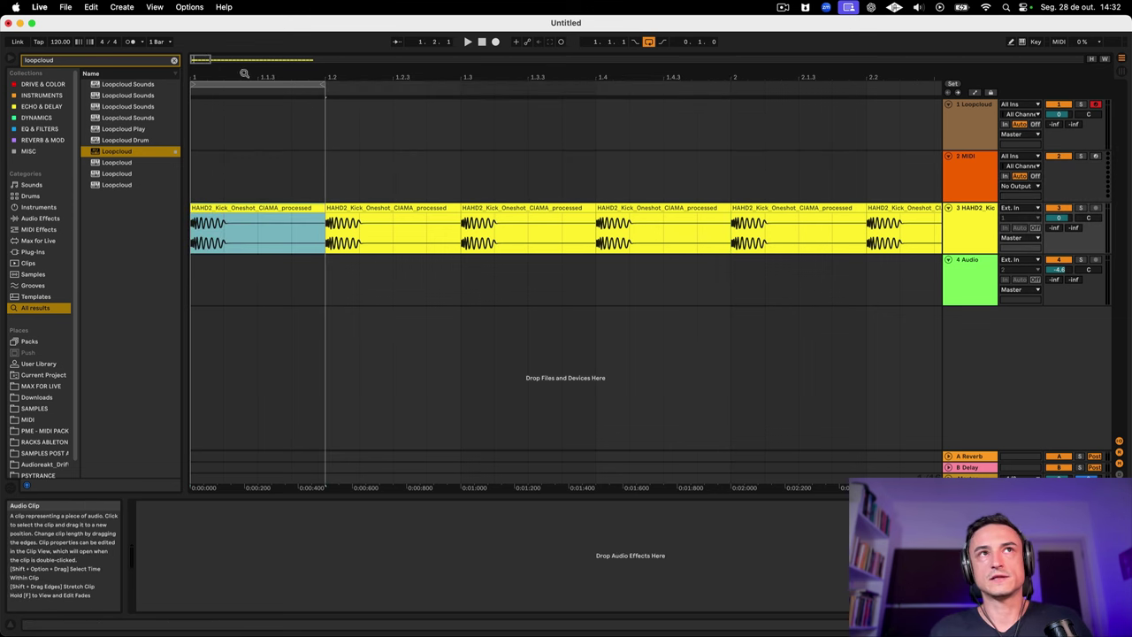
{"action": "left_click_drag", "start_coordinate": [244, 73], "coordinate": [280, 200]}
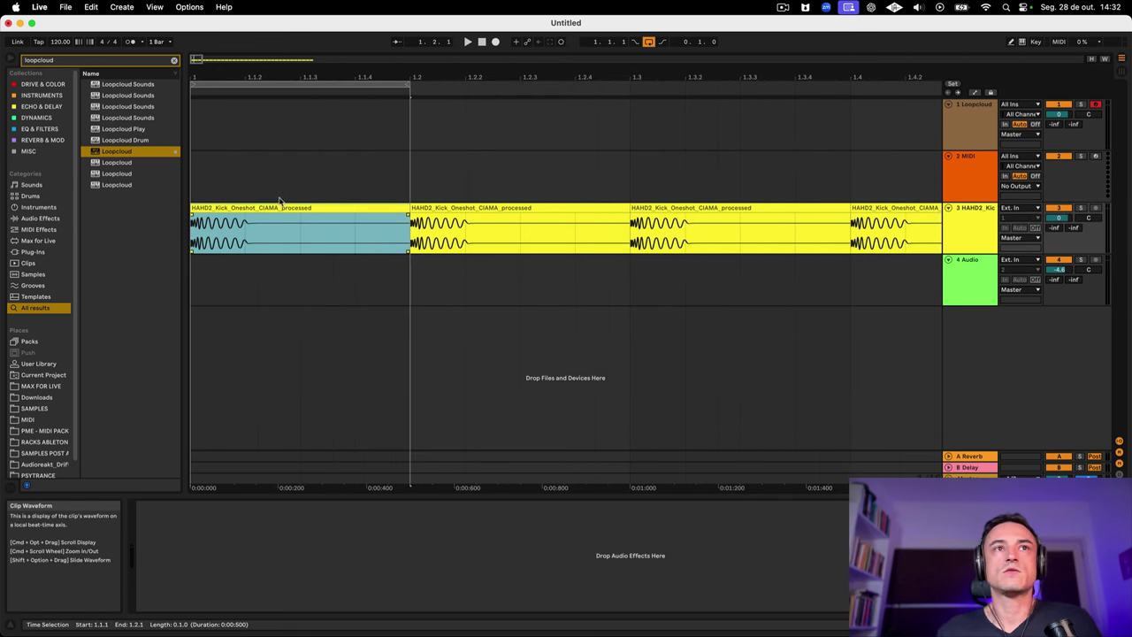
{"action": "key", "text": "a"}
{"action": "key", "text": "a"}
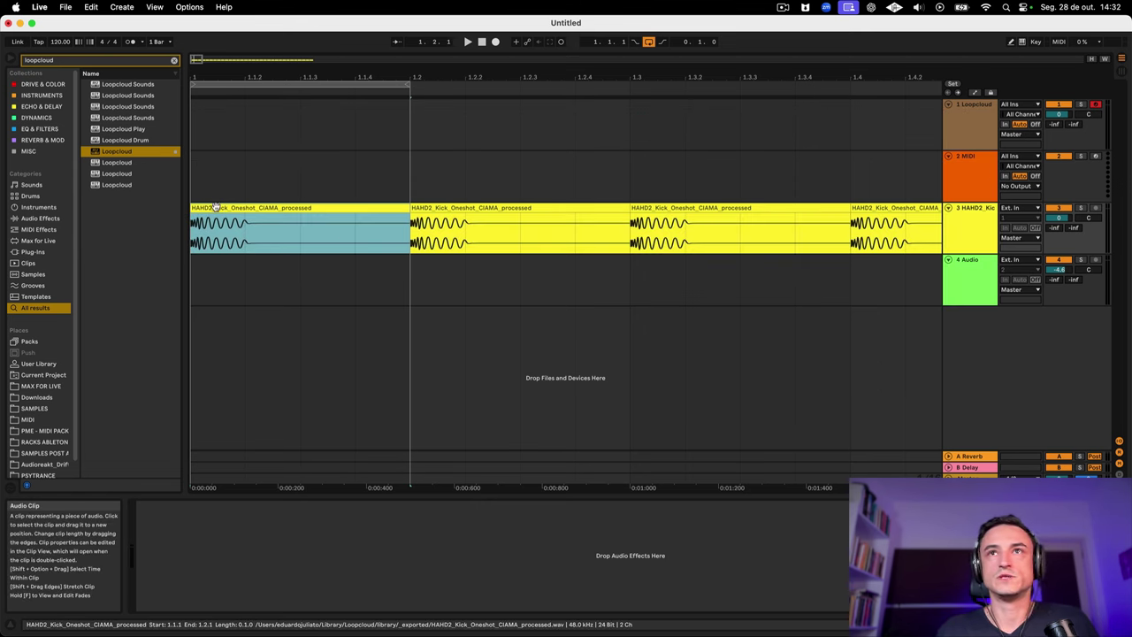
Step: Create an empty MIDI clip from 1.1.1 to 1.1.2 on the MIDI track and color it red
{"action": "left_click_drag", "start_coordinate": [218, 182], "coordinate": [237, 176]}
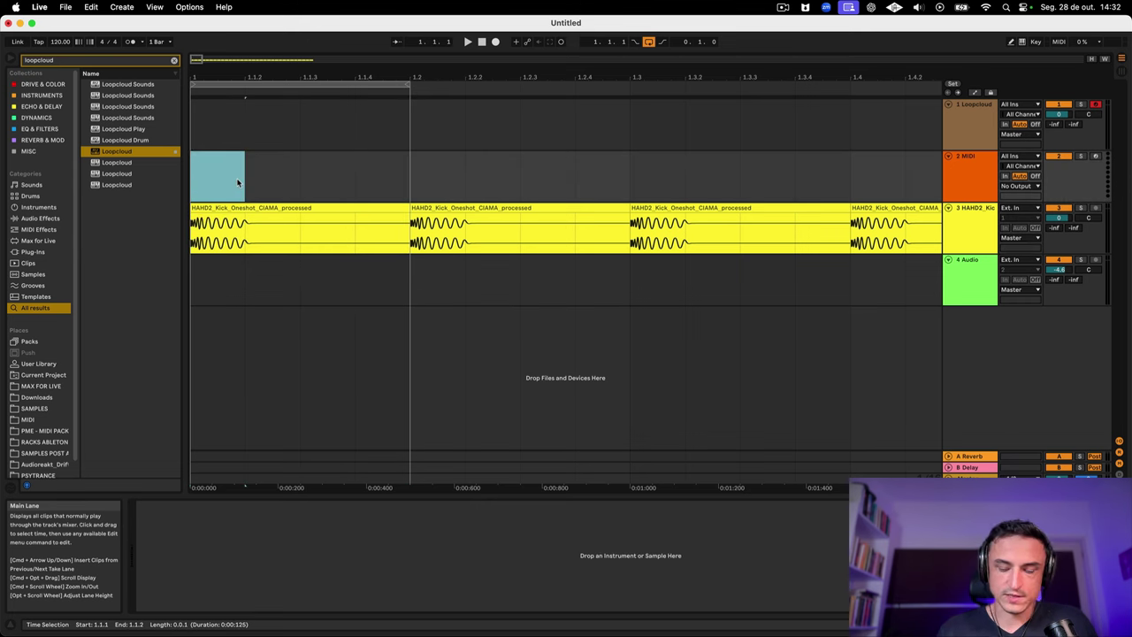
{"action": "key", "text": "super+shift+m"}
{"action": "key", "text": "shift+Tab"}
{"action": "left_click", "coordinate": [221, 156]}
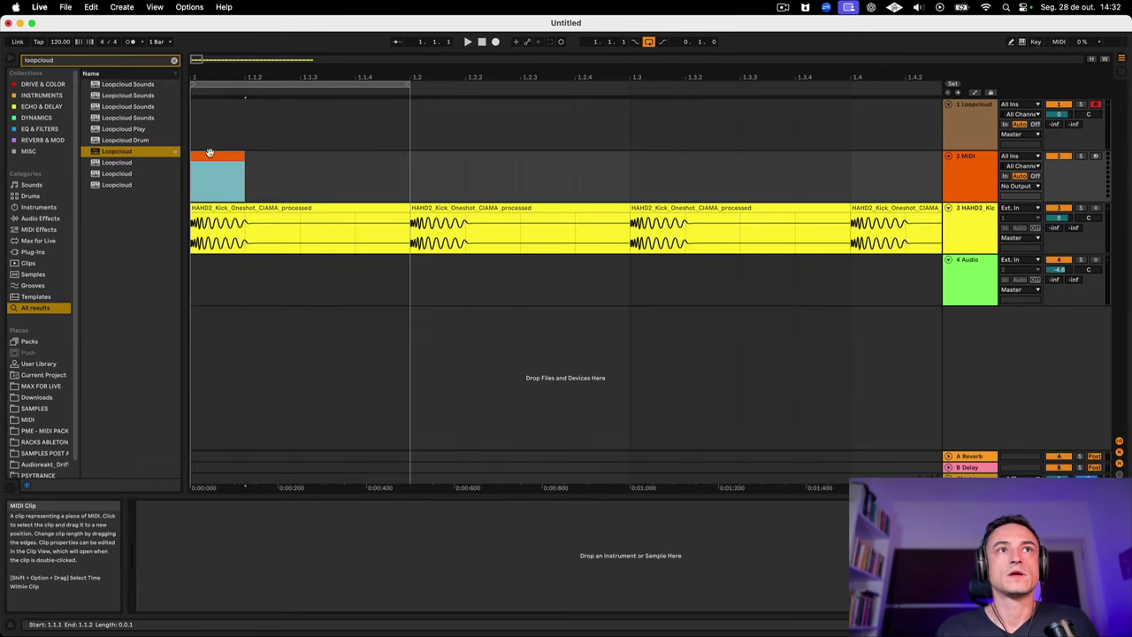
{"action": "right_click", "coordinate": [211, 155]}
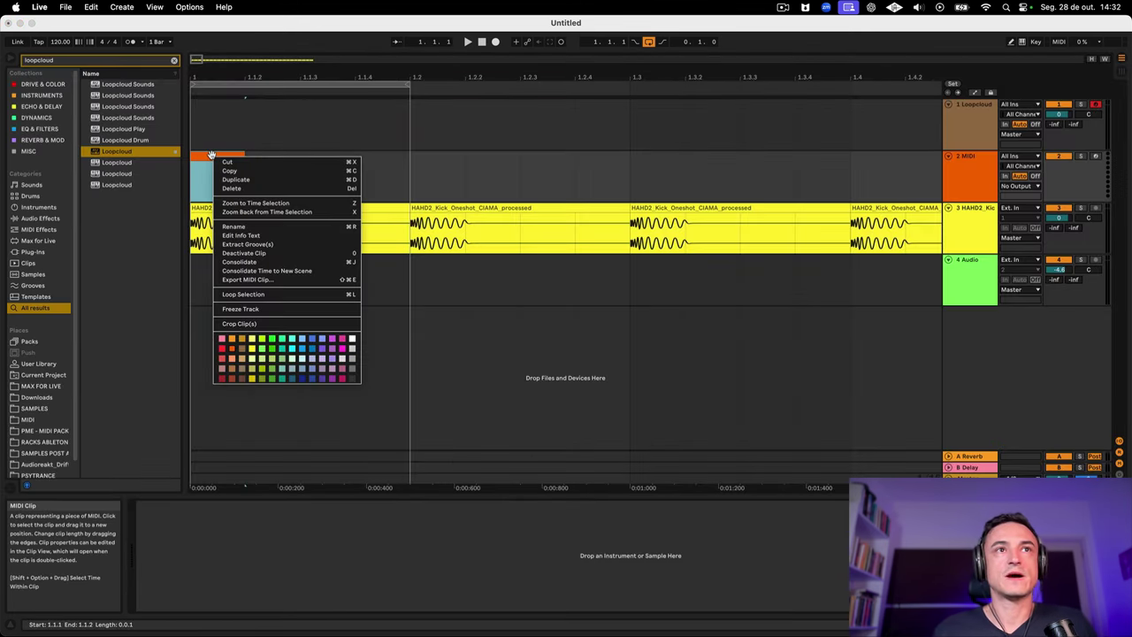
{"action": "left_click", "coordinate": [221, 345]}
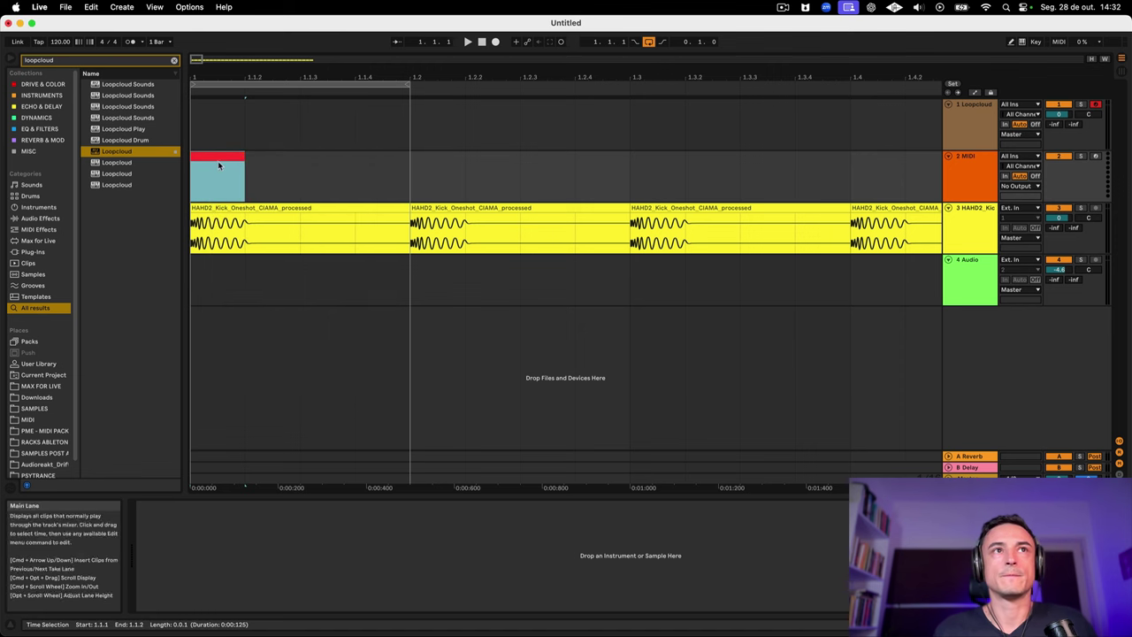
Step: Rename the red MIDI clip as DOWNBEAT
{"action": "left_click", "coordinate": [220, 157]}
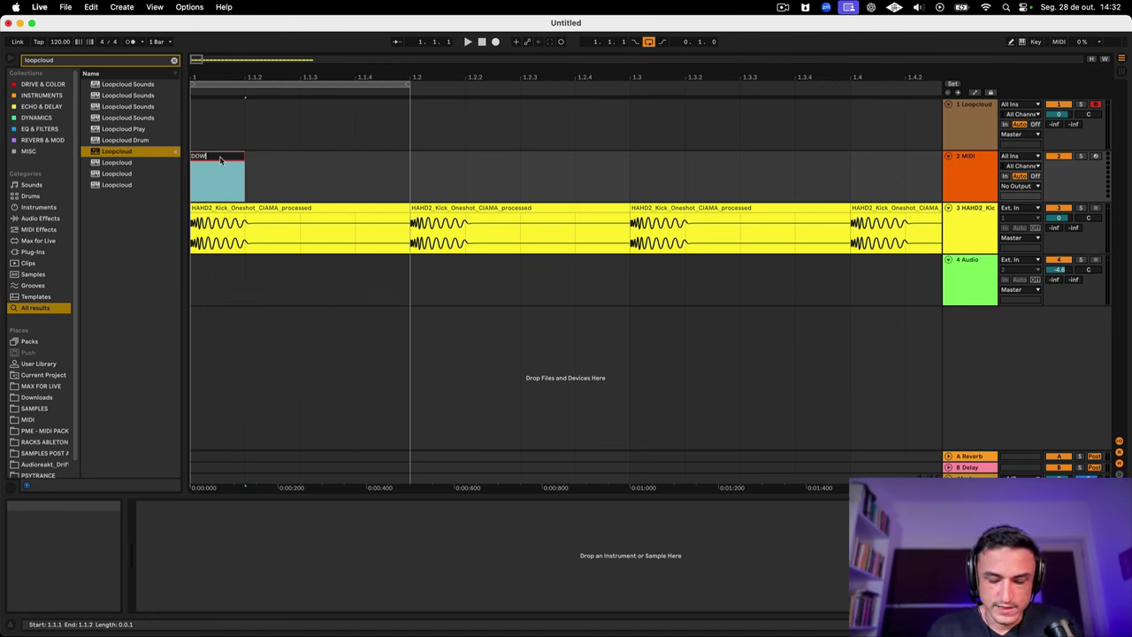
{"action": "left_click", "coordinate": [291, 181]}
Step: Copy the DOWNBEAT clip to position 1.1.3 on the same track and rename the copy as UPBEAT
{"action": "left_click", "coordinate": [211, 157]}
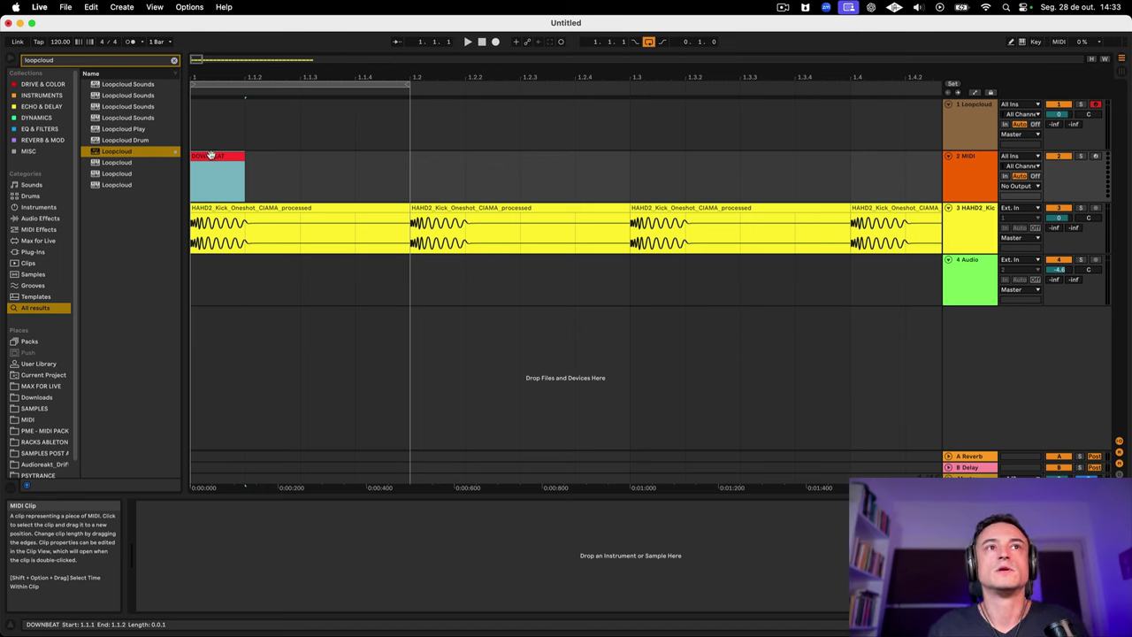
{"action": "left_click_drag", "start_coordinate": [206, 156], "coordinate": [315, 166]}
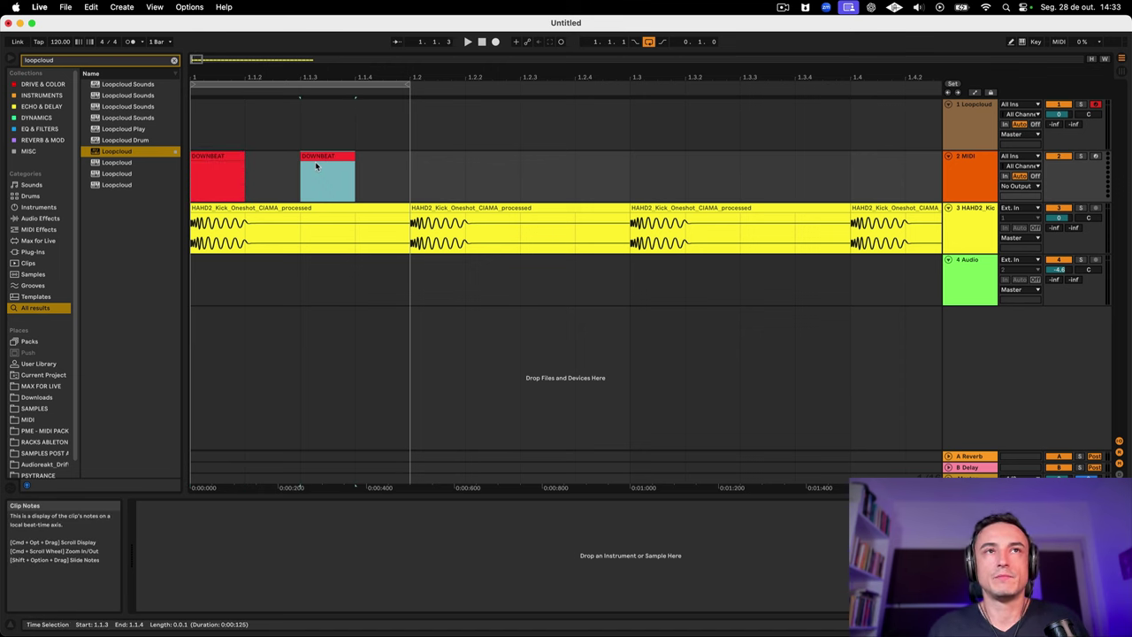
{"action": "key", "text": "super+r"}
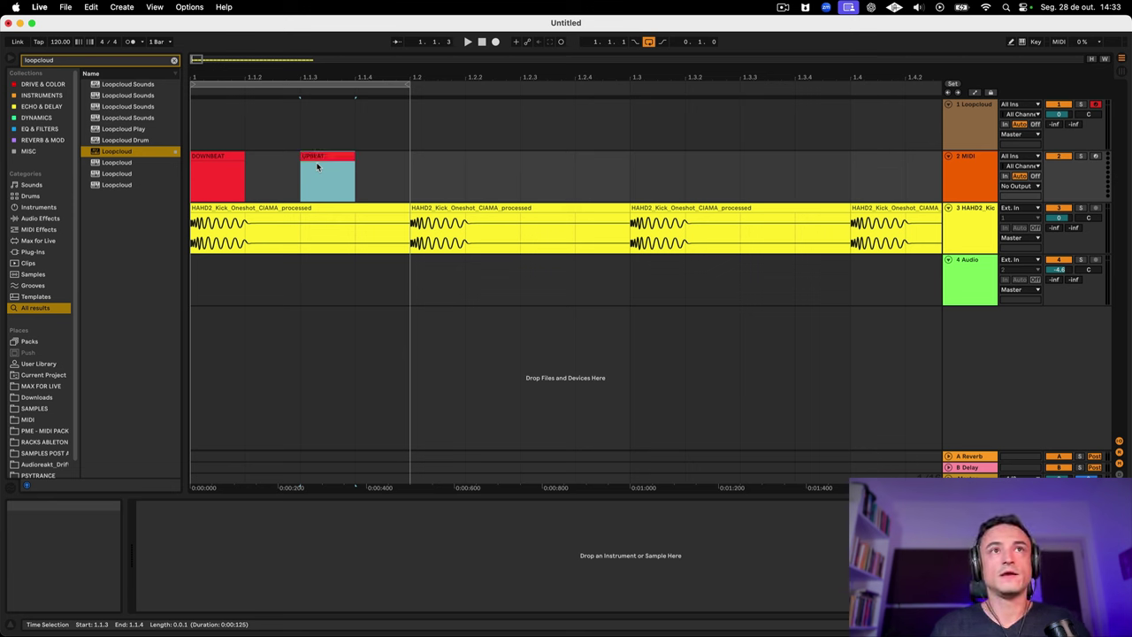
Step: Color the UPBEAT clip orange and clear its selection
{"action": "right_click", "coordinate": [320, 161]}
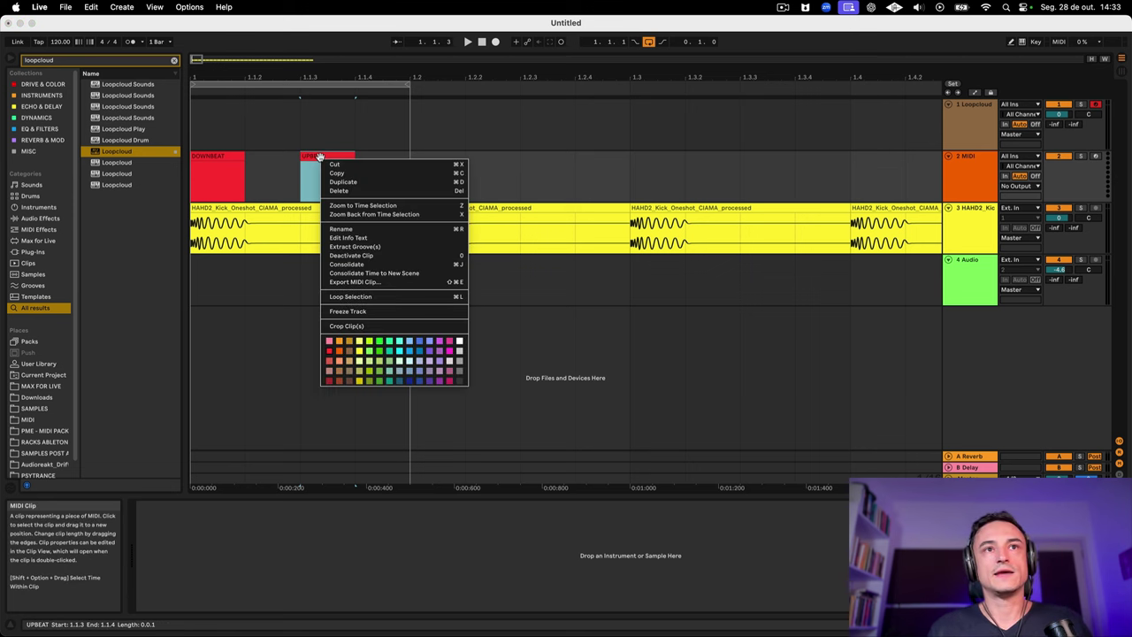
{"action": "left_click", "coordinate": [337, 352]}
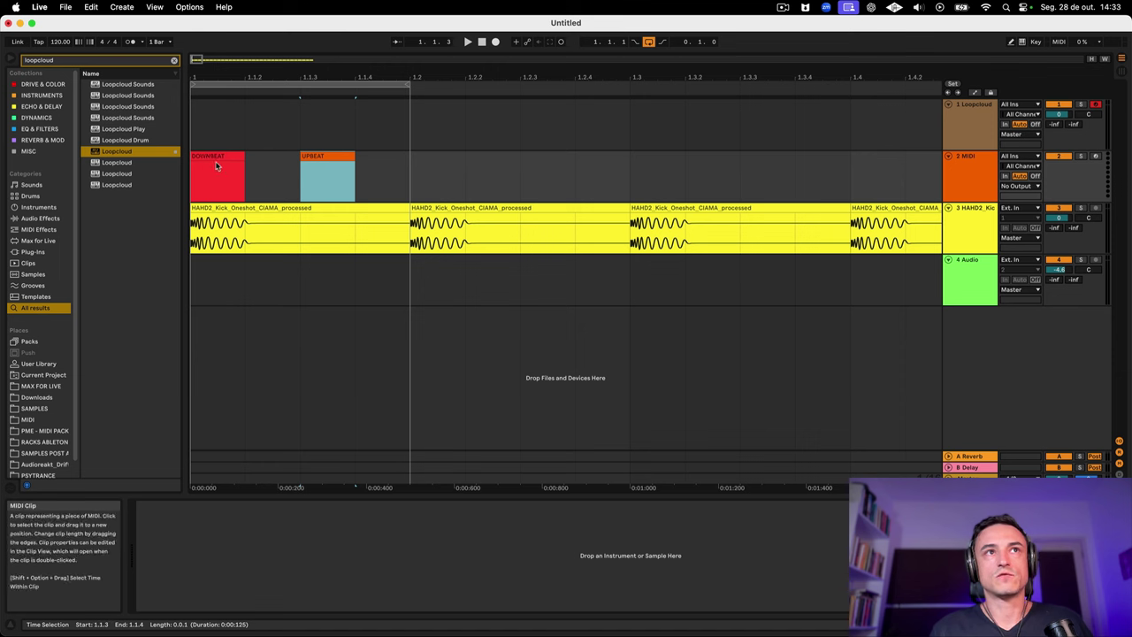
{"action": "left_click", "coordinate": [326, 283]}
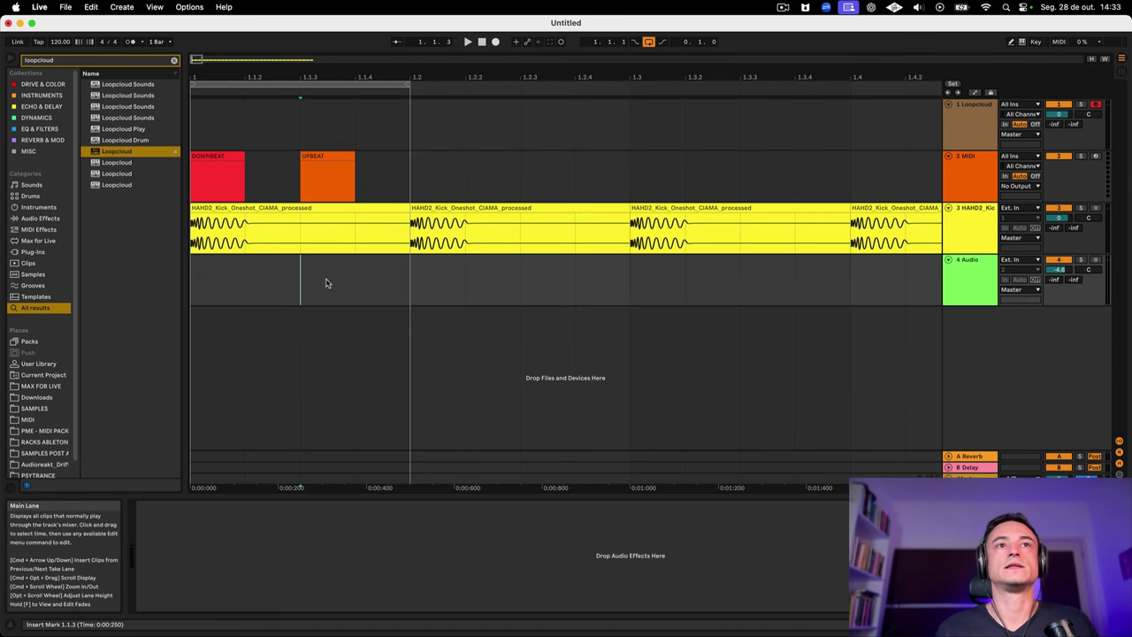
Step: Copy the DOWNBEAT clip to position 1.1.2 on the MIDI track and rename the copy as WEAK
{"action": "left_click", "coordinate": [215, 155]}
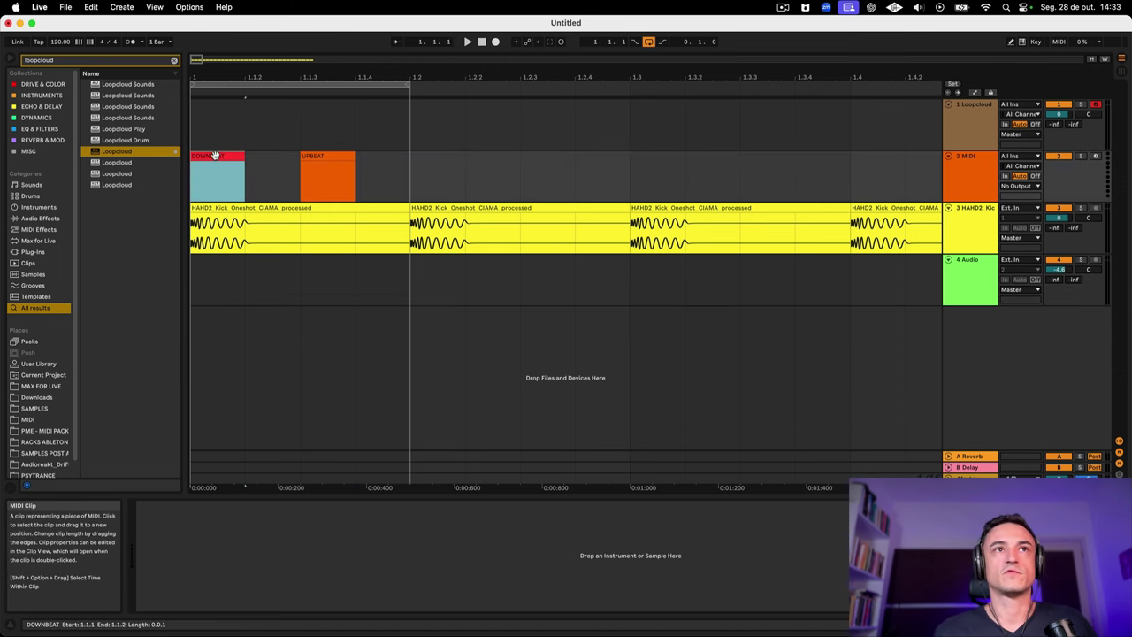
{"action": "left_click_drag", "start_coordinate": [221, 156], "coordinate": [279, 156]}
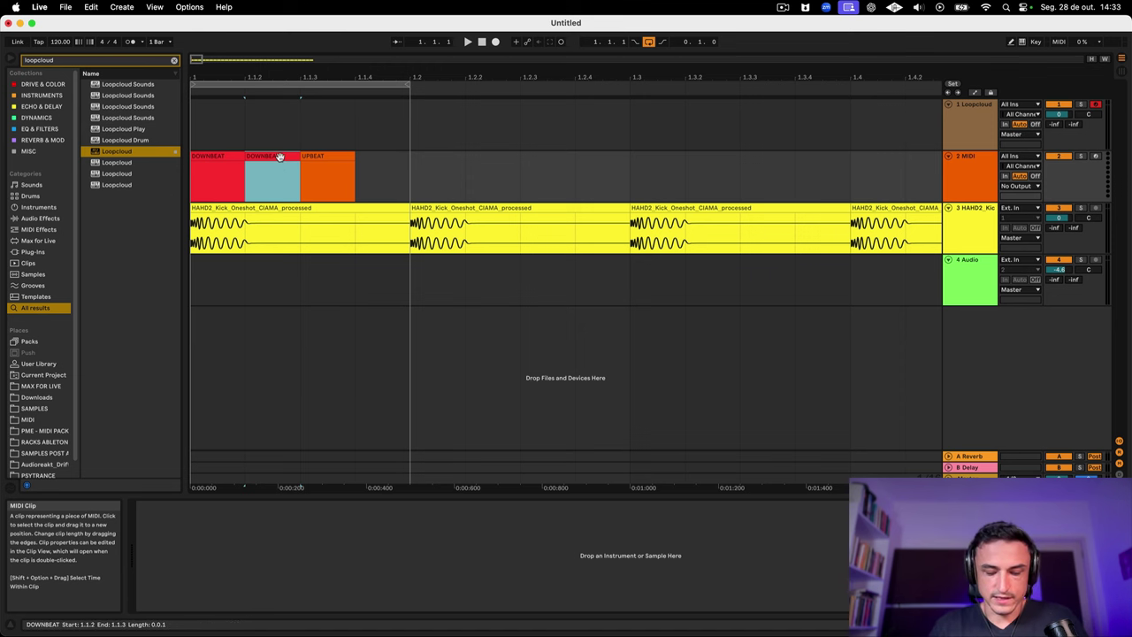
{"action": "key", "text": "super+r"}
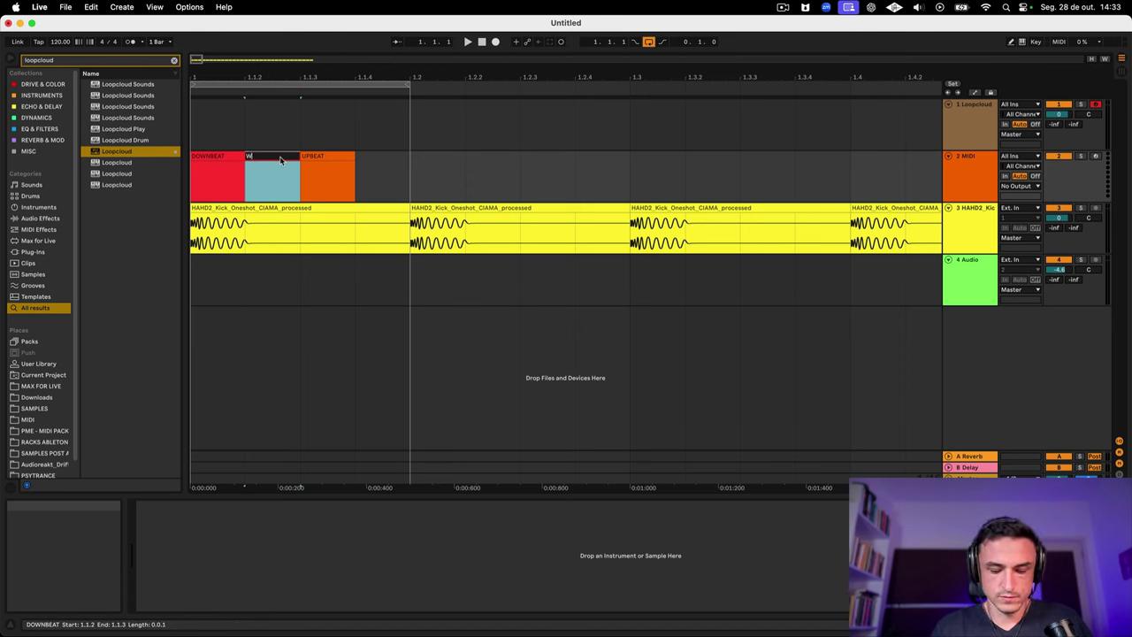
Step: Color the WEAK clip lime green
{"action": "right_click", "coordinate": [279, 156]}
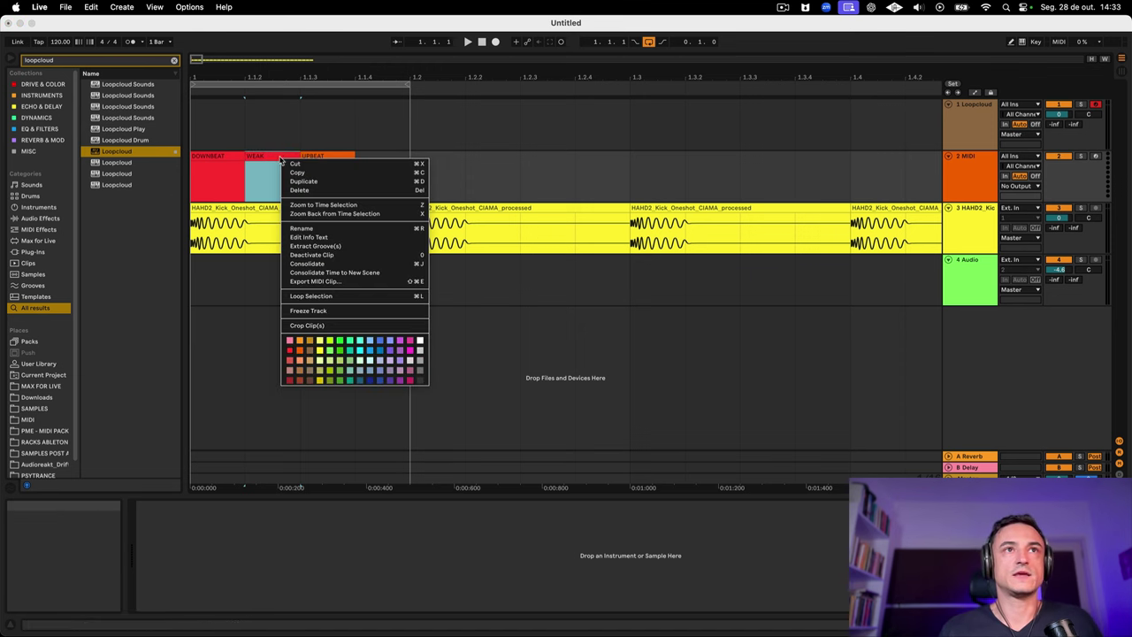
{"action": "left_click", "coordinate": [320, 351]}
{"action": "right_click", "coordinate": [265, 157]}
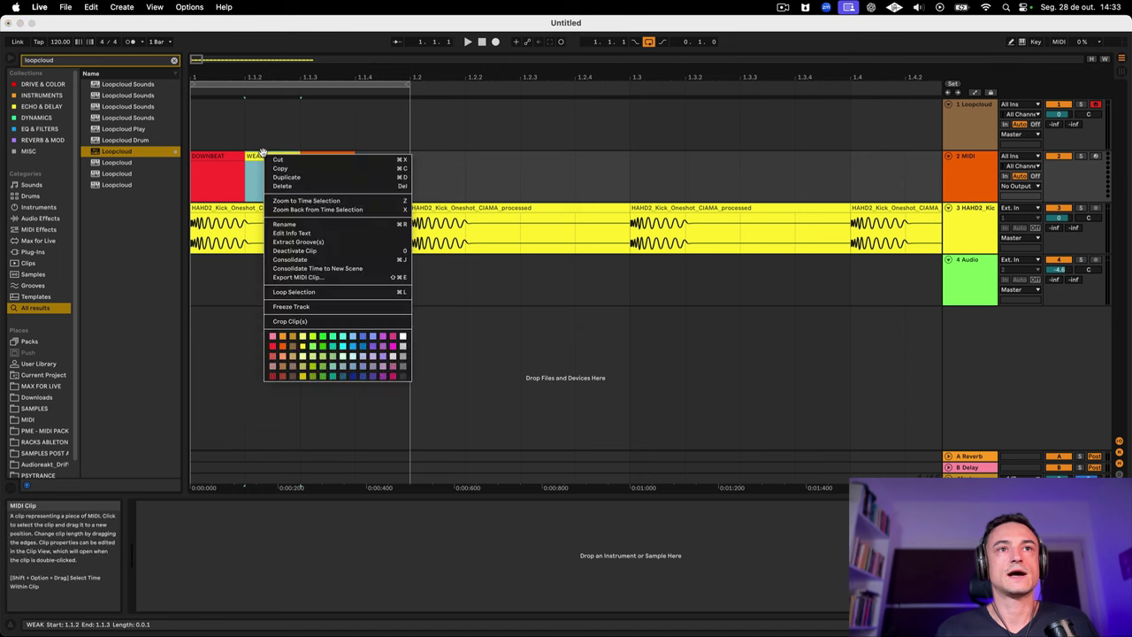
{"action": "left_click", "coordinate": [311, 337]}
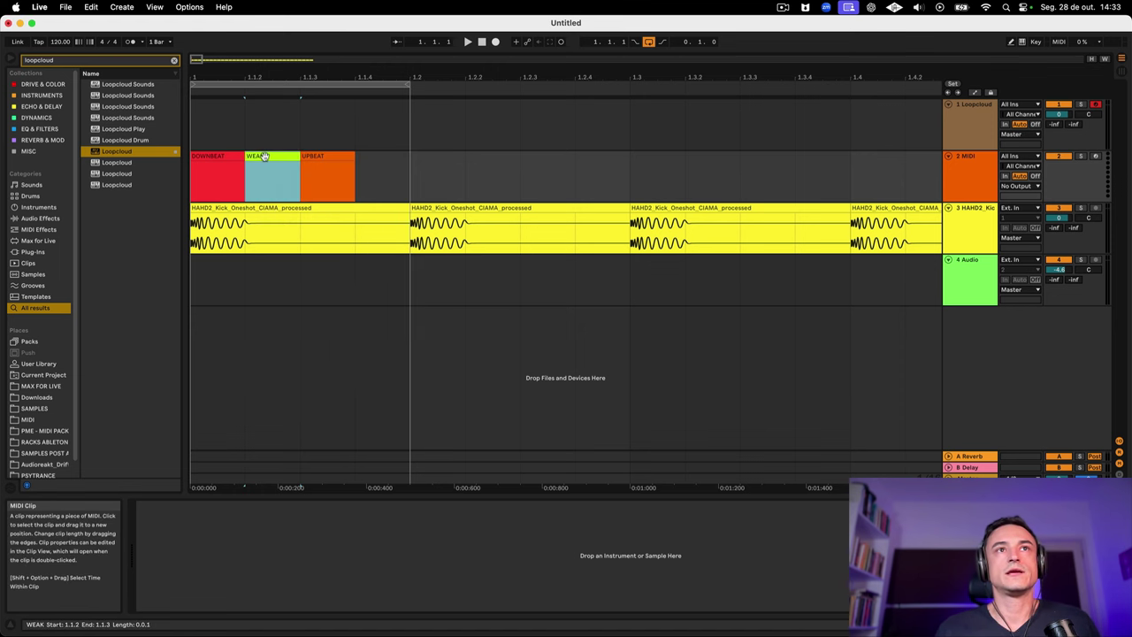
Step: Copy the WEAK clip to position 1.1.4 on the MIDI track and clear the selection
{"action": "left_click_drag", "start_coordinate": [264, 156], "coordinate": [376, 160]}
{"action": "left_click", "coordinate": [355, 187]}
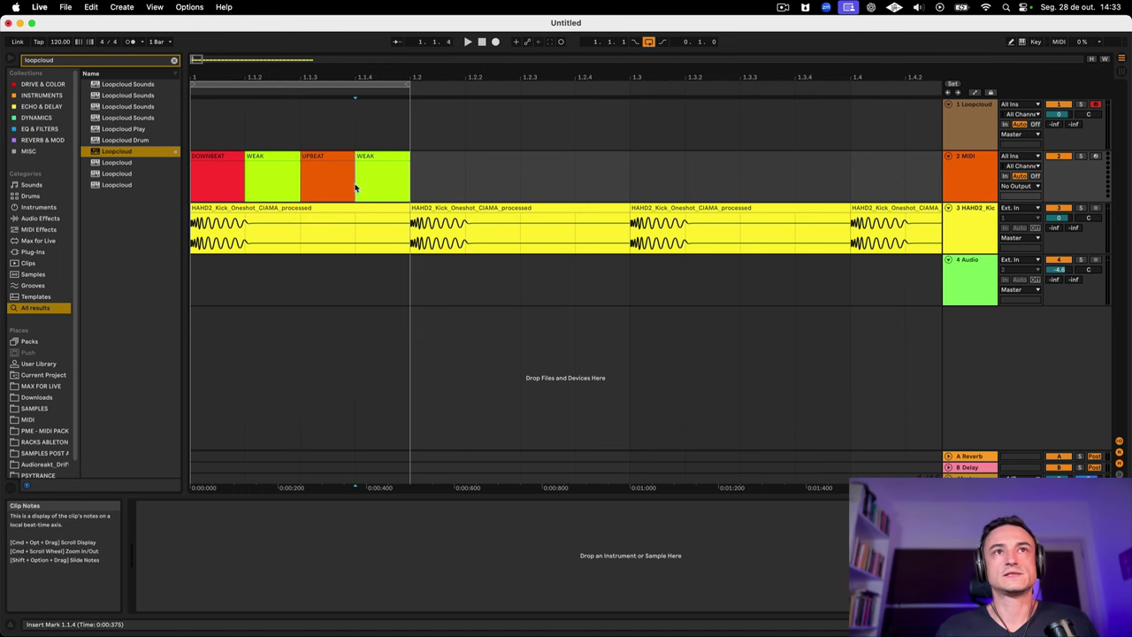
{"action": "left_click", "coordinate": [361, 287]}
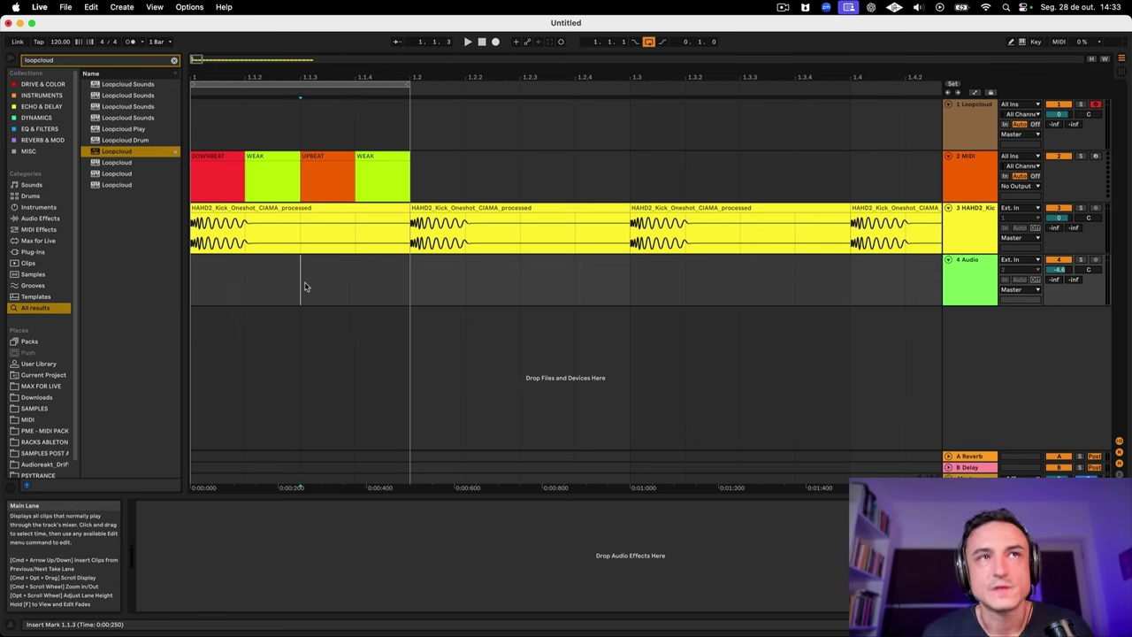
Step: Select the kick clip on the first beat and play the one-beat loop briefly
{"action": "left_click", "coordinate": [220, 208]}
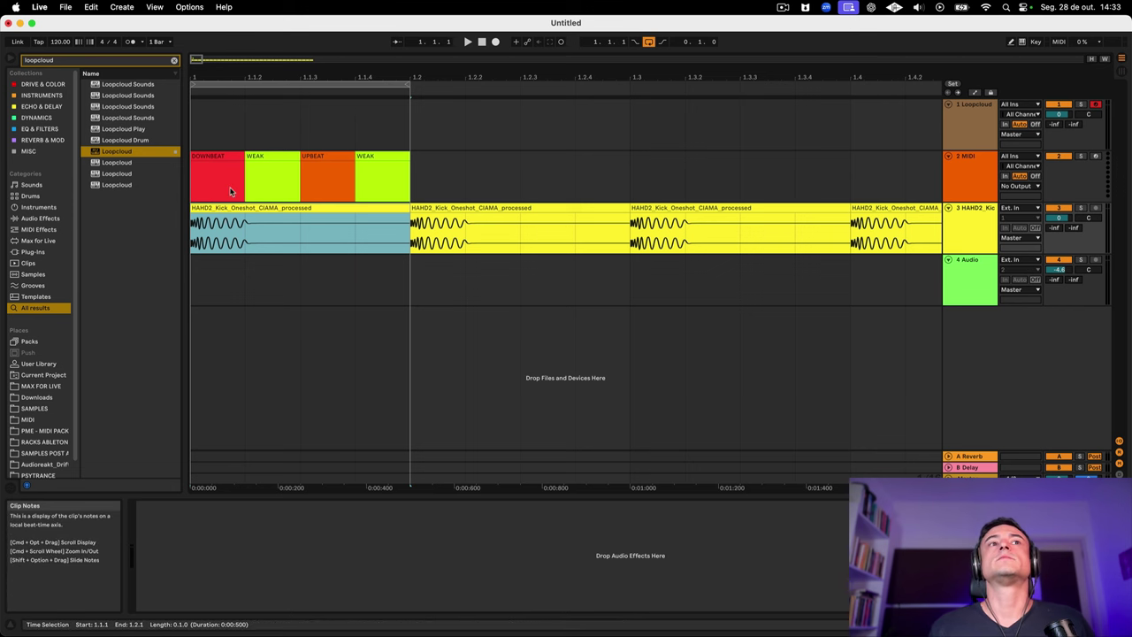
{"action": "key", "text": "space"}
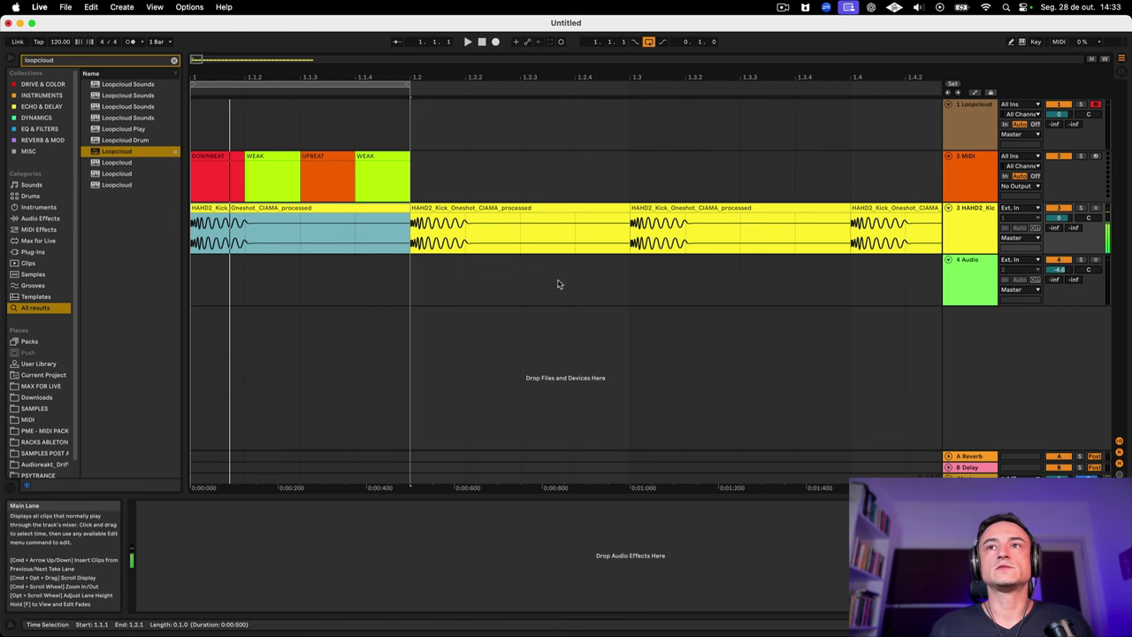
{"action": "key", "text": "space"}
Step: Paste the copied closed-hat clips at 1.1.3 on the empty audio track and clear the selection
{"action": "left_click", "coordinate": [312, 295]}
{"action": "key", "text": "super+v"}
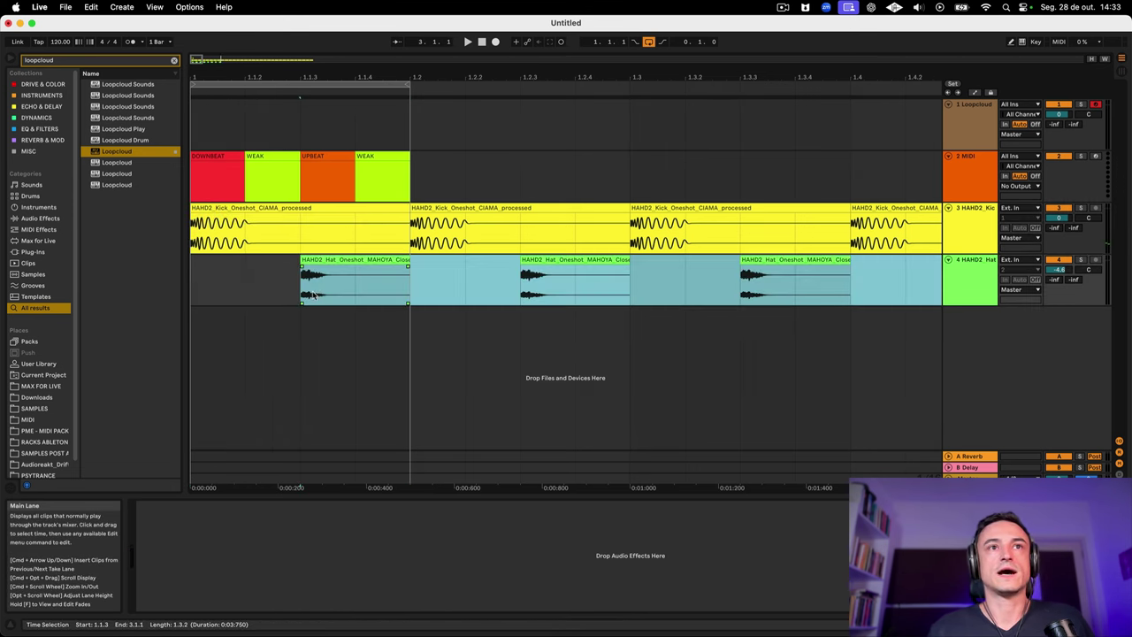
{"action": "left_click", "coordinate": [342, 268]}
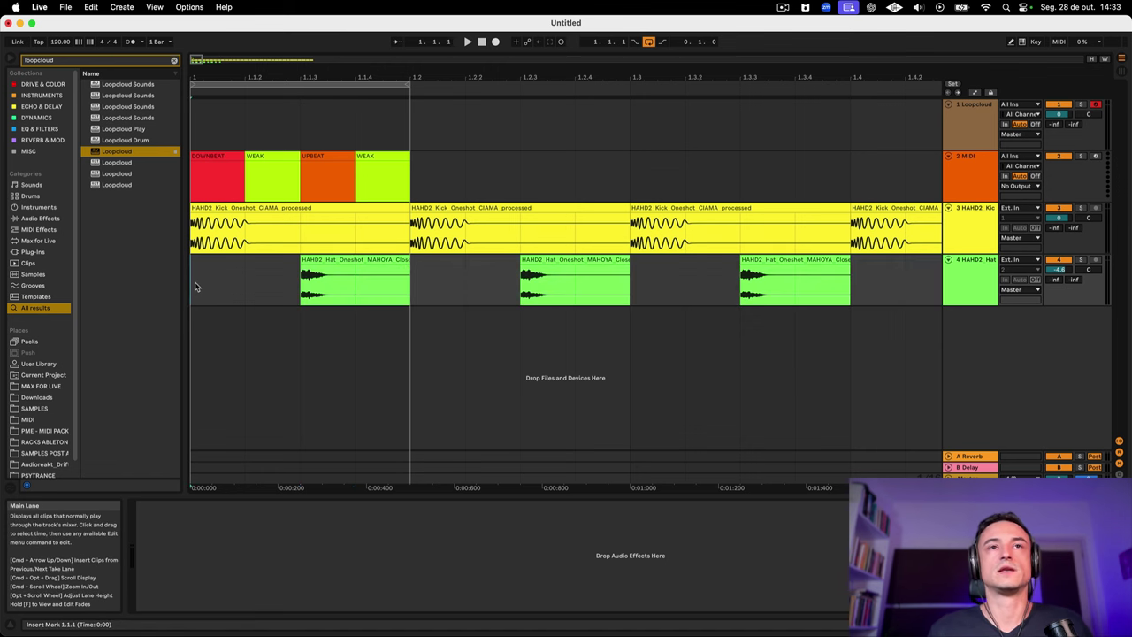
Step: Play the kick and hat loop, and extend the loop to one full bar starting at 1.1.1
{"action": "key", "text": "space"}
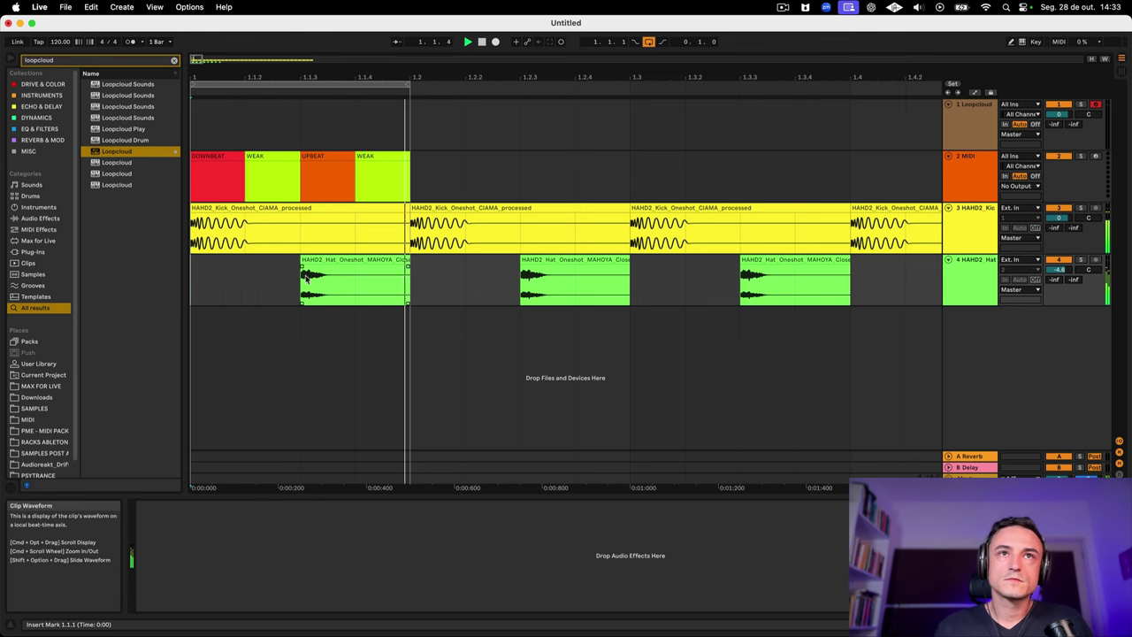
{"action": "left_click_drag", "start_coordinate": [366, 76], "coordinate": [546, 92]}
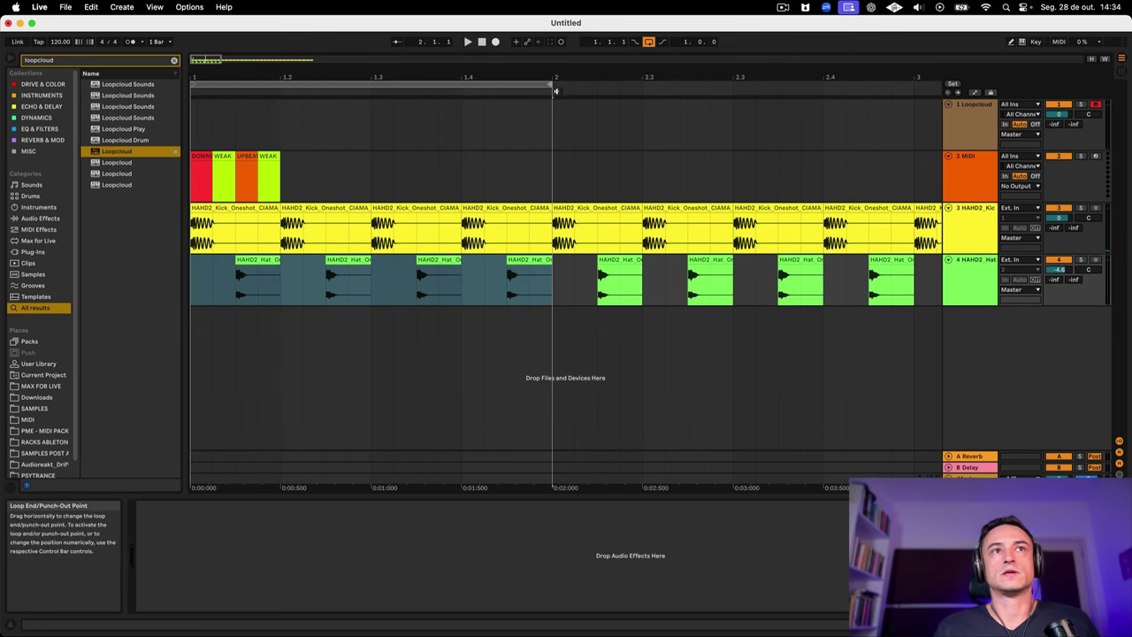
Step: Duplicate the group of DOWNBEAT, WEAK, UPBEAT and WEAK clips three times to fill the first bar
{"action": "left_click", "coordinate": [269, 157]}
{"action": "left_click", "coordinate": [196, 157], "text": "shift"}
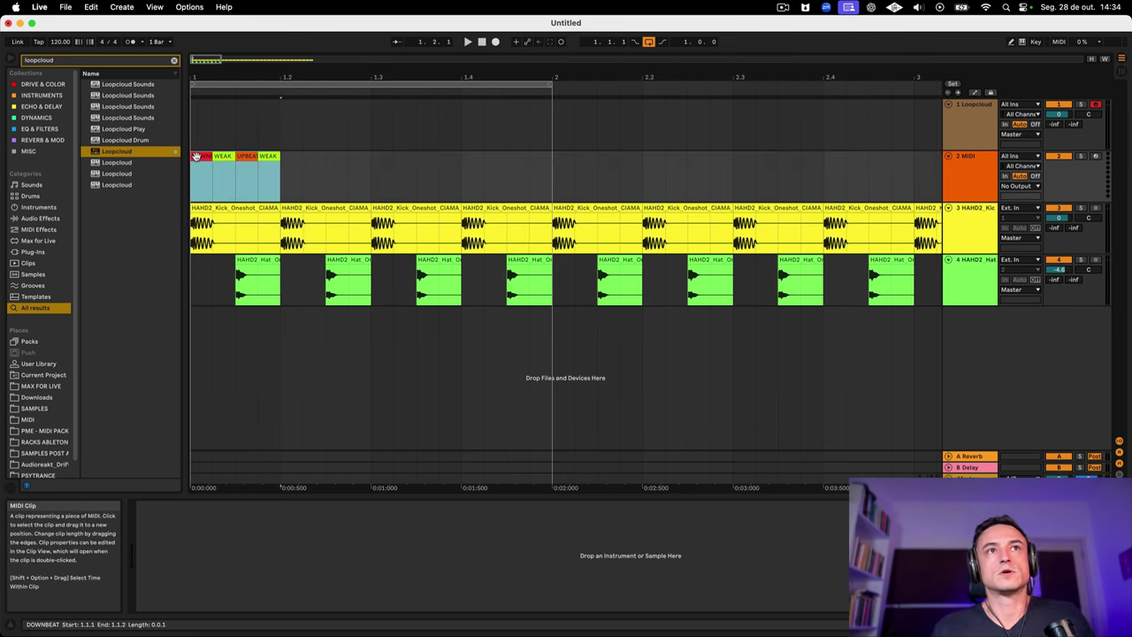
{"action": "key", "text": "super+d"}
{"action": "key", "text": "super+d"}
{"action": "key", "text": "super+d"}
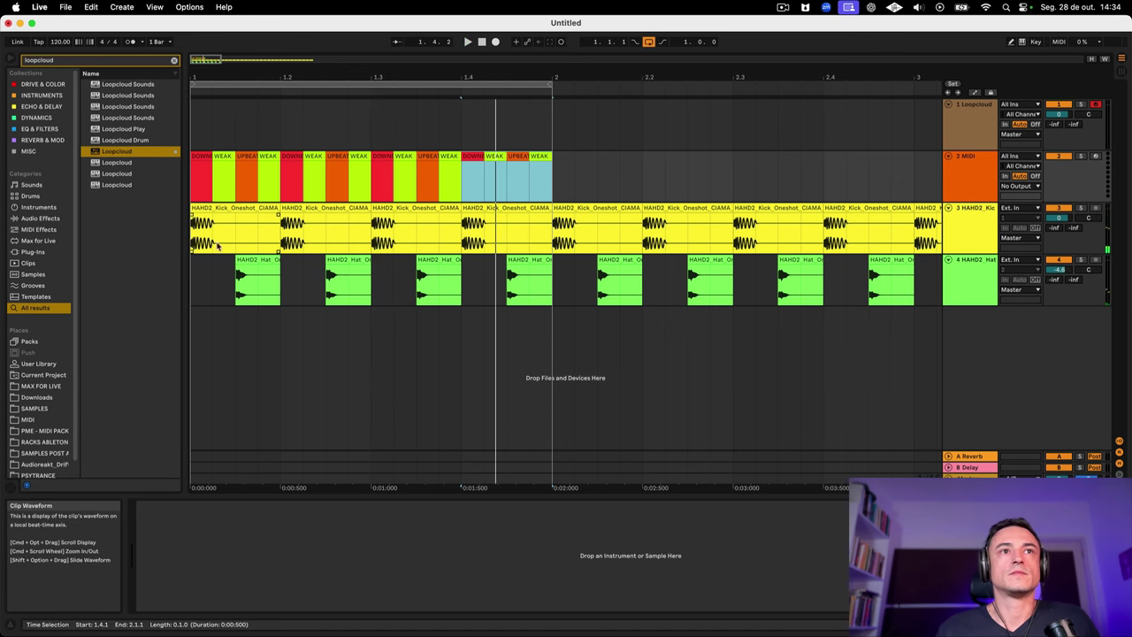
Step: Play the one-bar loop and examine the kick clips on each of its four beats
{"action": "left_click", "coordinate": [249, 261]}
{"action": "left_click", "coordinate": [217, 207]}
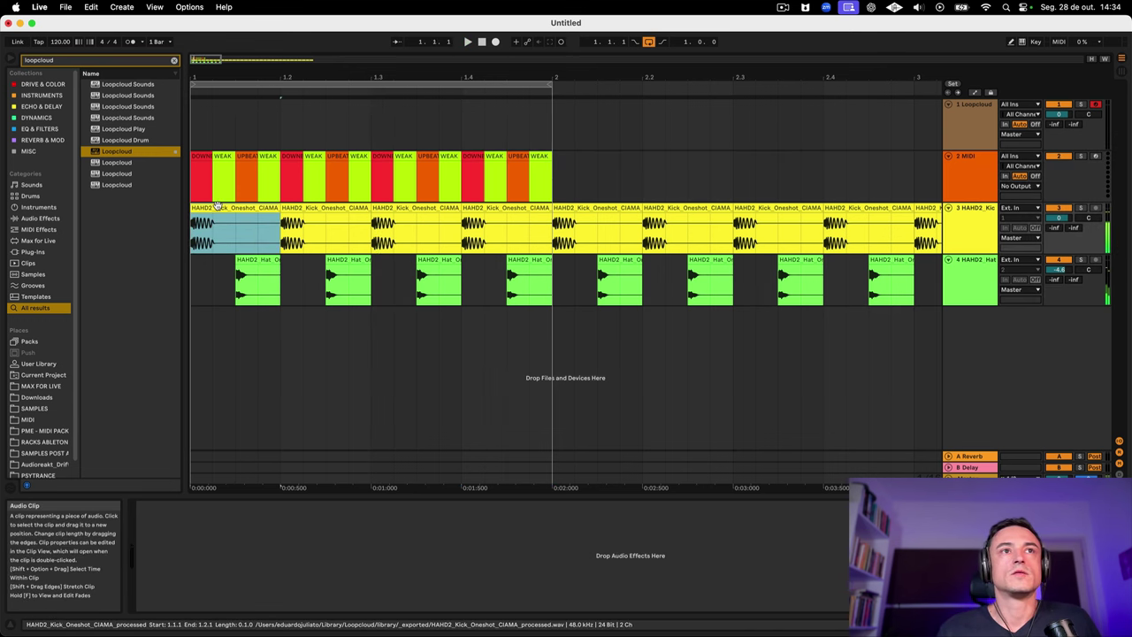
{"action": "key", "text": "space"}
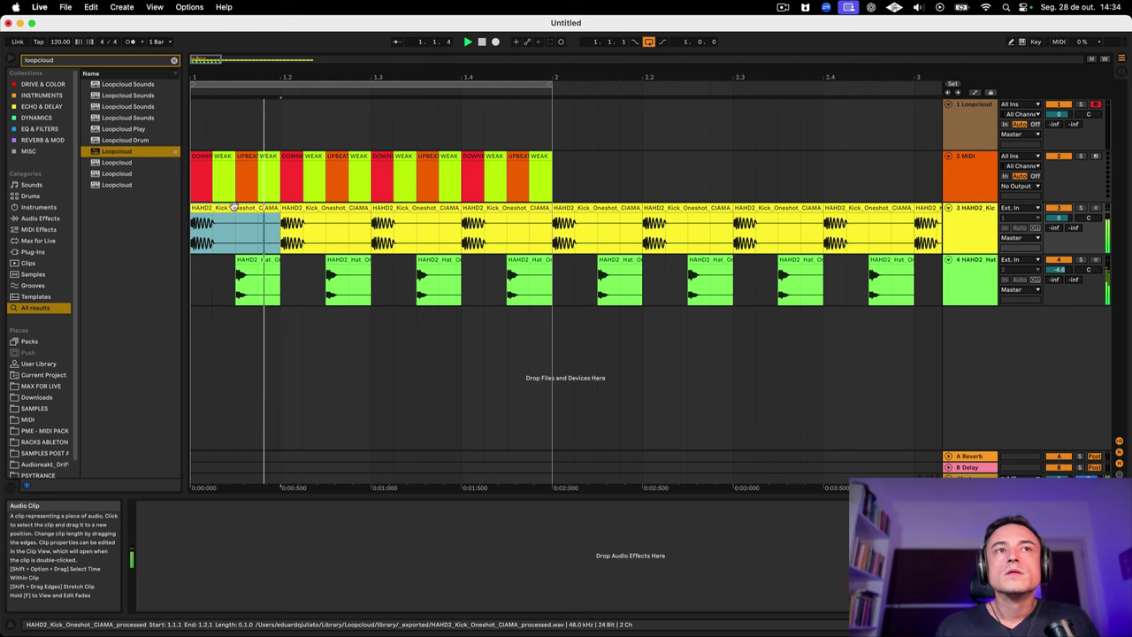
{"action": "key", "text": "space"}
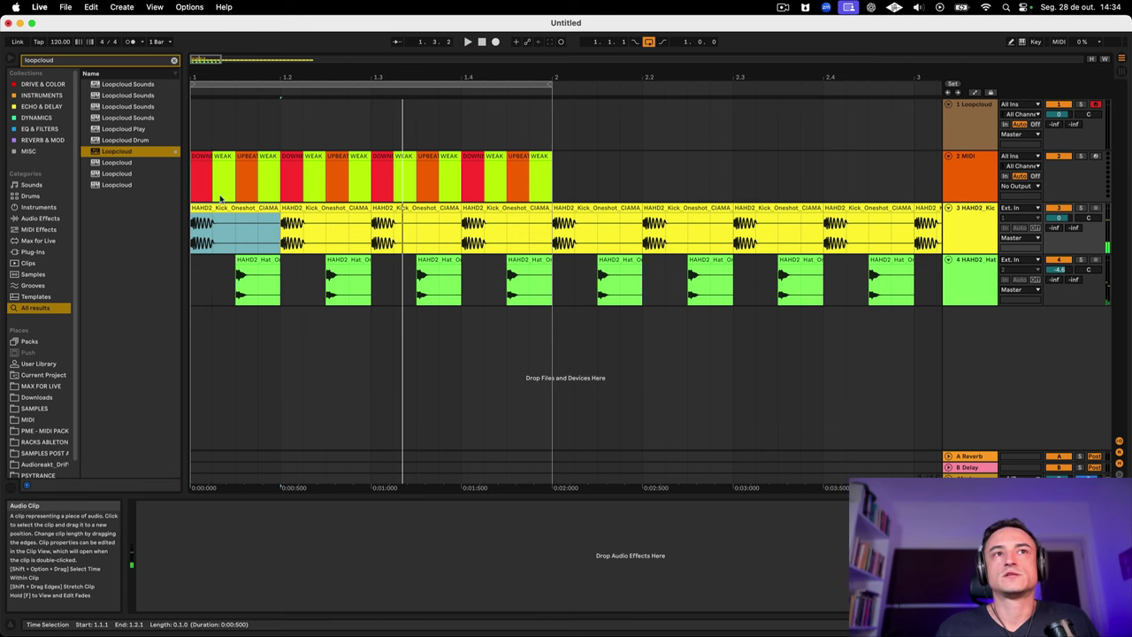
{"action": "left_click", "coordinate": [313, 207]}
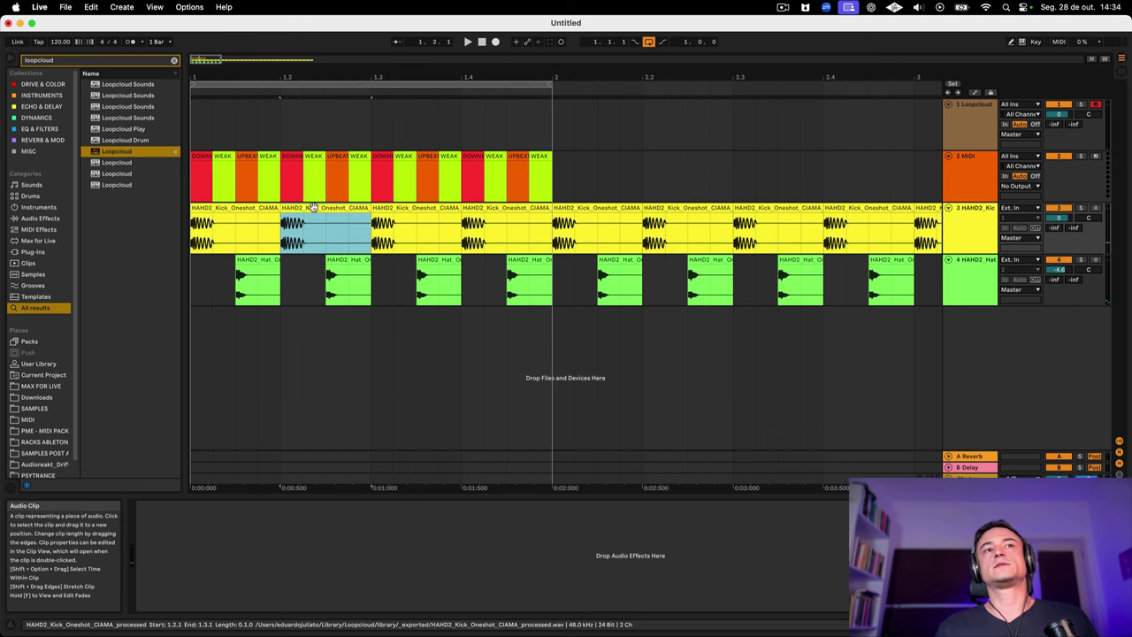
{"action": "left_click", "coordinate": [397, 207]}
{"action": "left_click", "coordinate": [510, 206]}
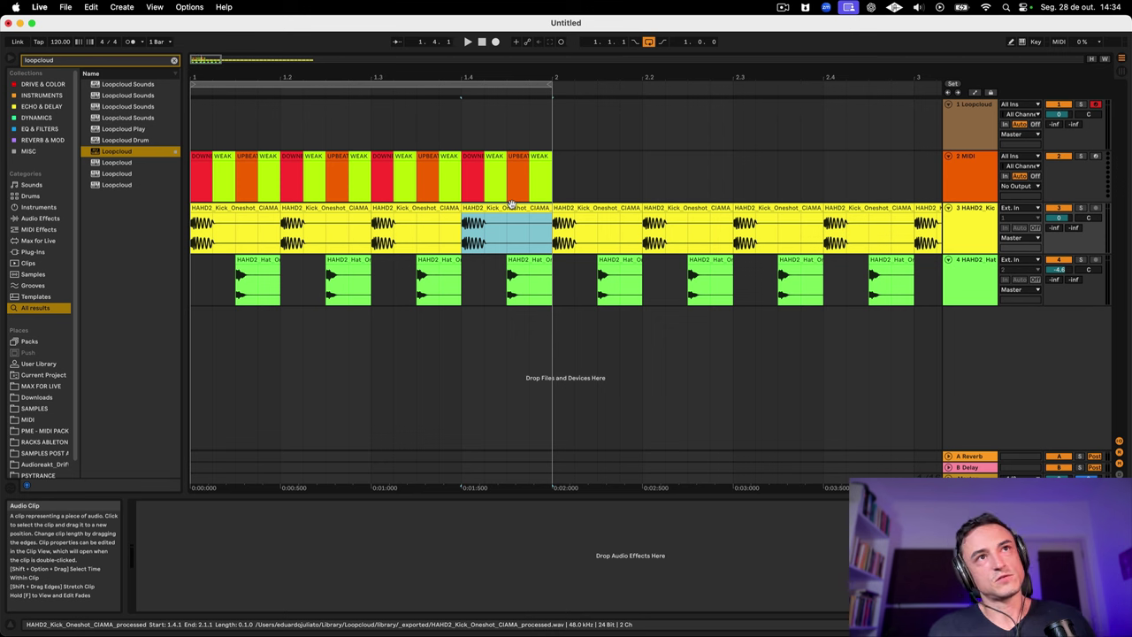
{"action": "left_click", "coordinate": [306, 213]}
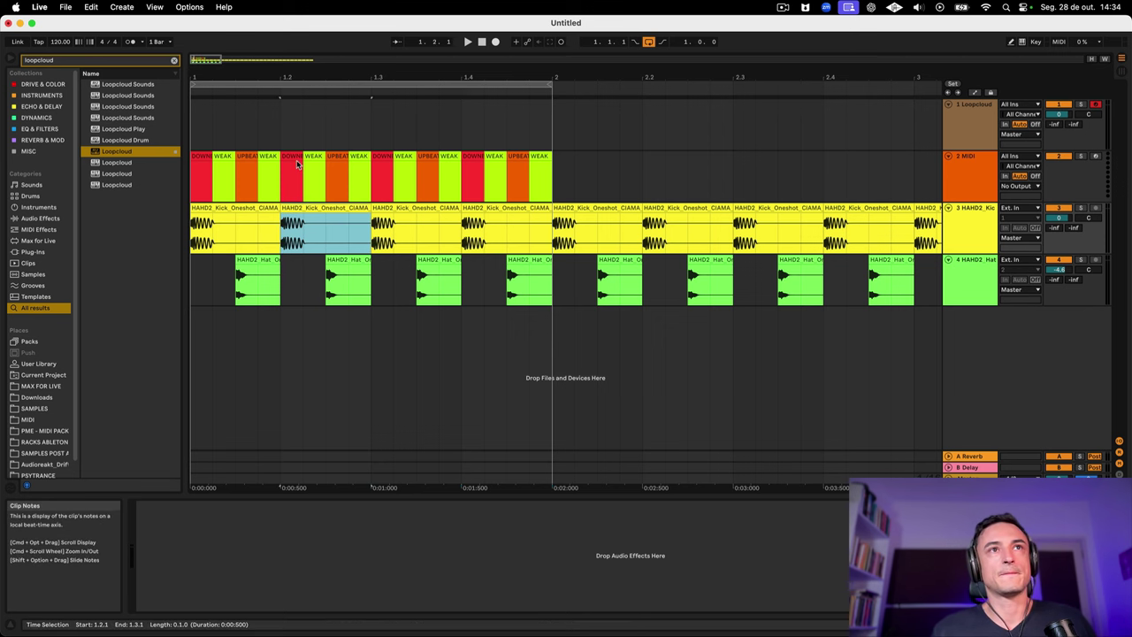
Step: Place pale yellow SNARE marker clips at 1.2.1 and 1.4.1 on the Loopcloud track and play the loop
{"action": "left_click_drag", "start_coordinate": [293, 161], "coordinate": [478, 107]}
{"action": "left_click", "coordinate": [497, 148]}
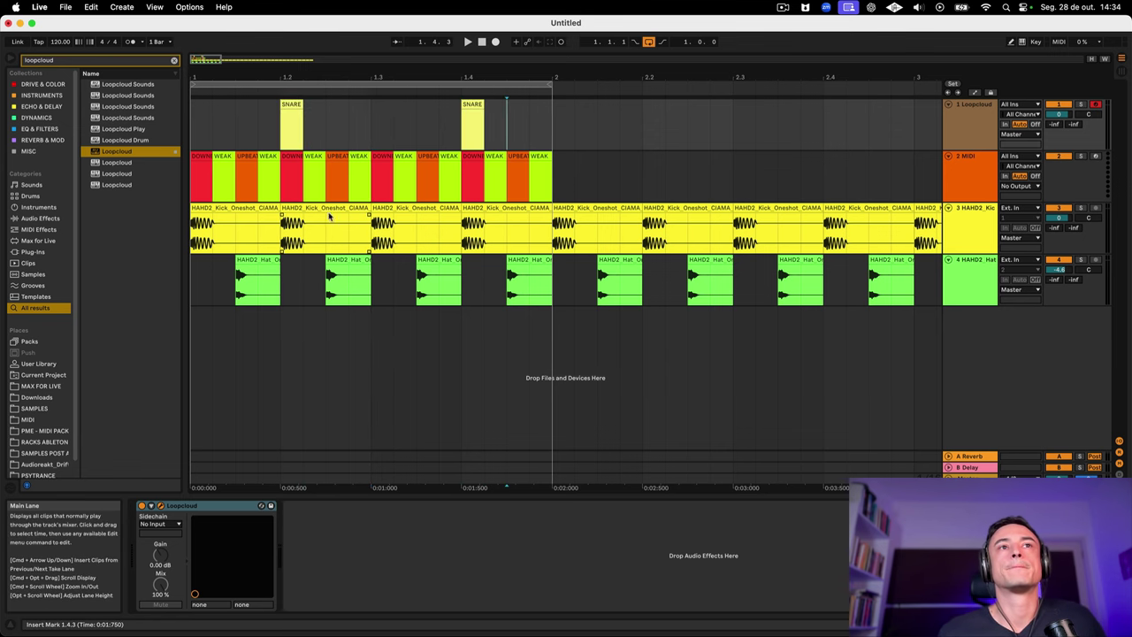
{"action": "key", "text": "space"}
{"action": "left_click", "coordinate": [249, 211]}
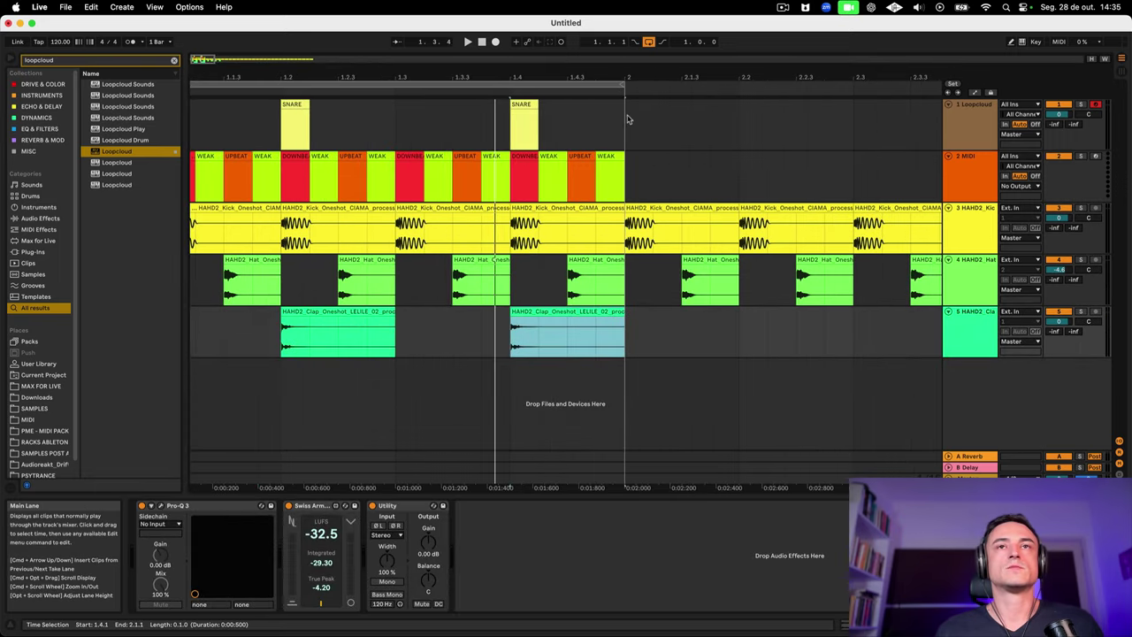
Step: Delete the two SNARE marker clips from the Loopcloud track
{"action": "scroll", "coordinate": [626, 119], "scroll_direction": "left", "scroll_amount": 1}
{"action": "left_click_drag", "start_coordinate": [617, 121], "coordinate": [191, 124]}
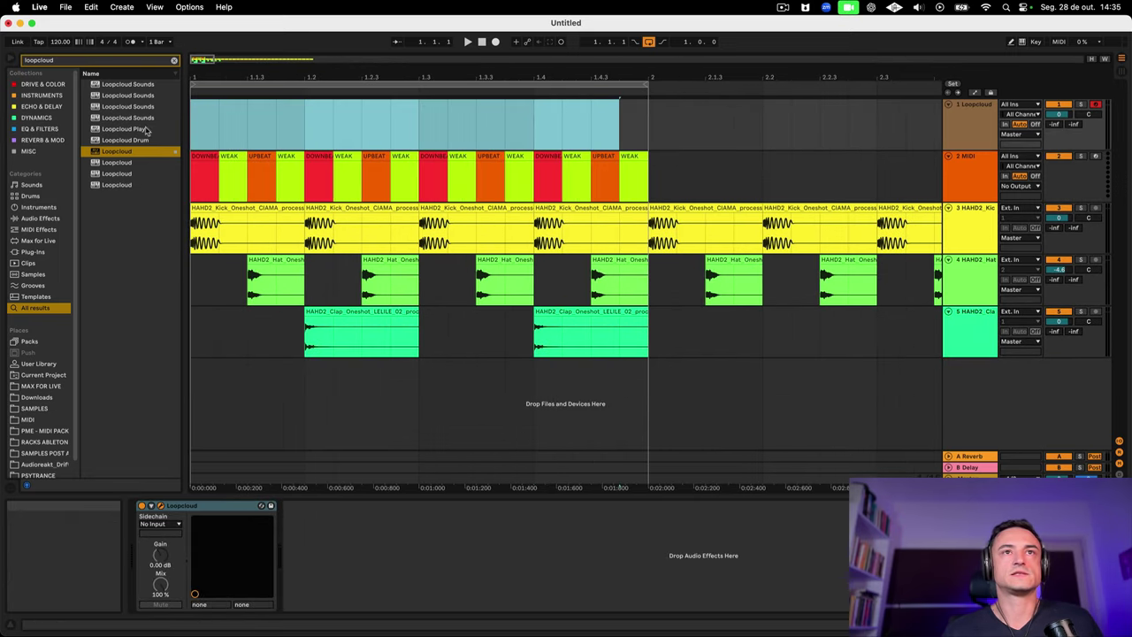
Step: Lower the clap track's volume to -2.1 dB while the loop plays, and select that track
{"action": "left_click", "coordinate": [619, 207]}
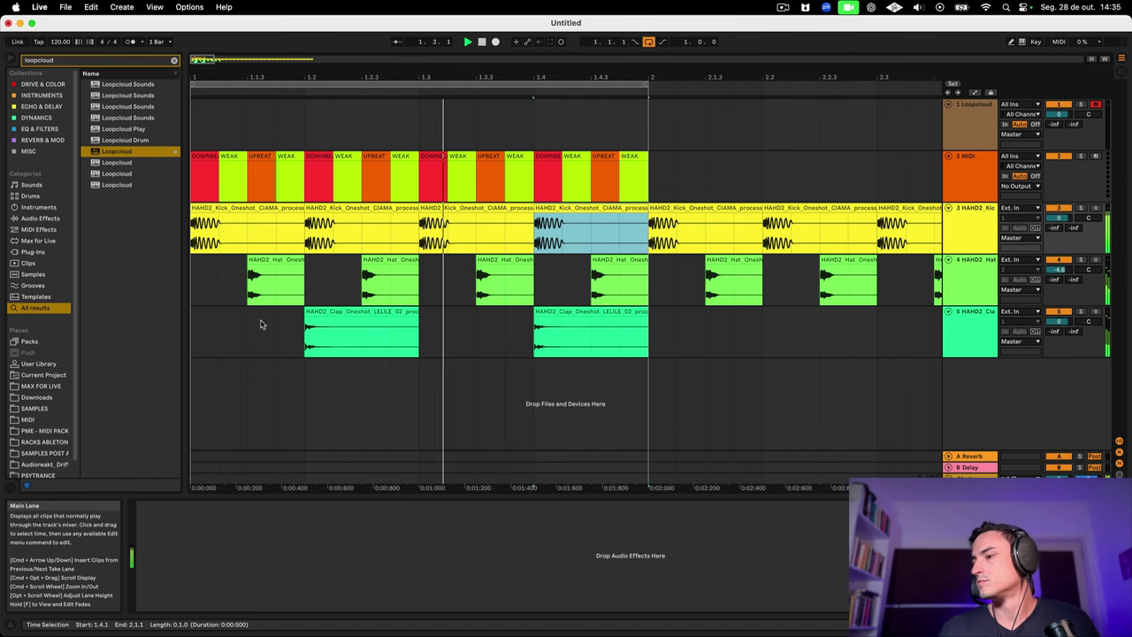
{"action": "left_click_drag", "start_coordinate": [1058, 322], "coordinate": [1057, 333]}
{"action": "left_click", "coordinate": [961, 342]}
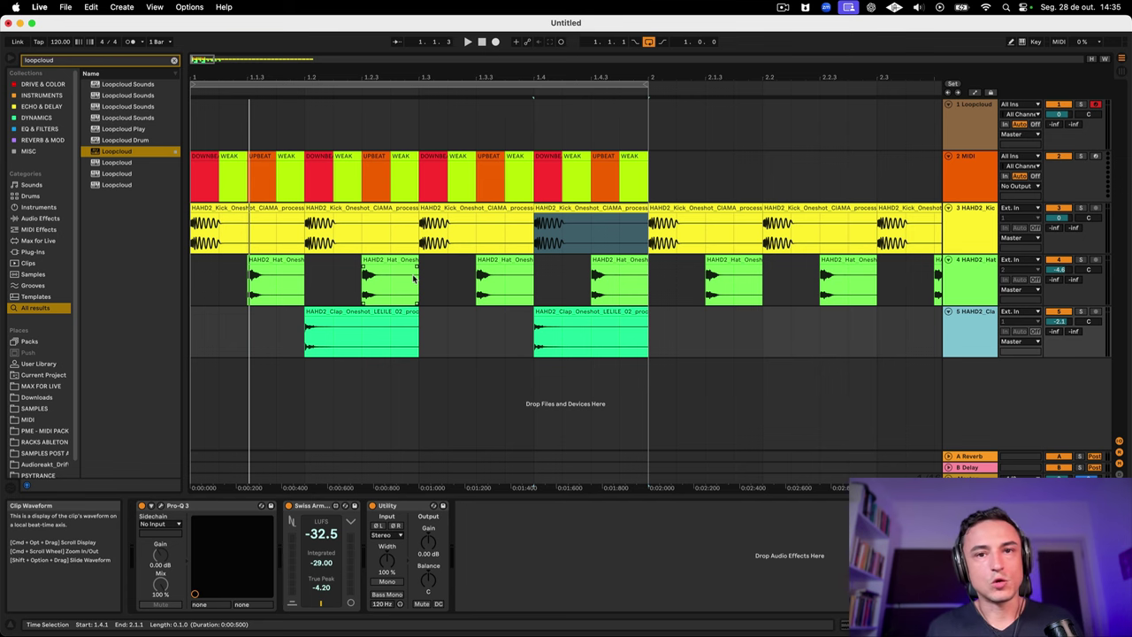
Step: Examine the WEAK positions between the downbeats and upbeats on each beat of the first bar
{"action": "scroll", "coordinate": [413, 279], "scroll_direction": "up", "scroll_amount": 2}
{"action": "scroll", "coordinate": [434, 178], "scroll_direction": "left", "scroll_amount": 1}
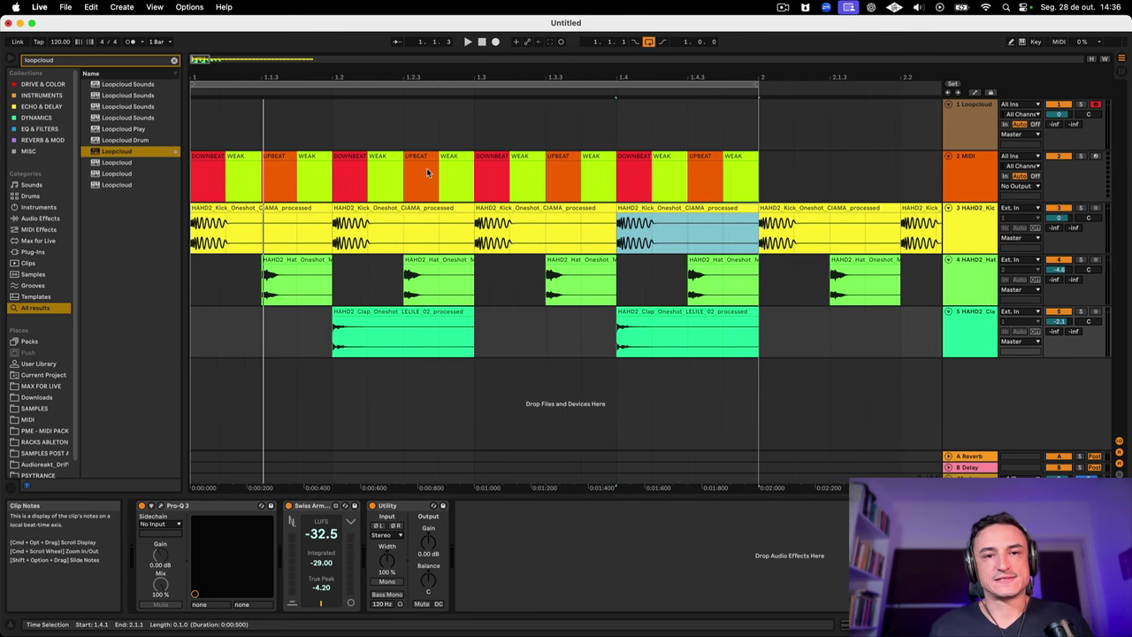
{"action": "left_click", "coordinate": [239, 156]}
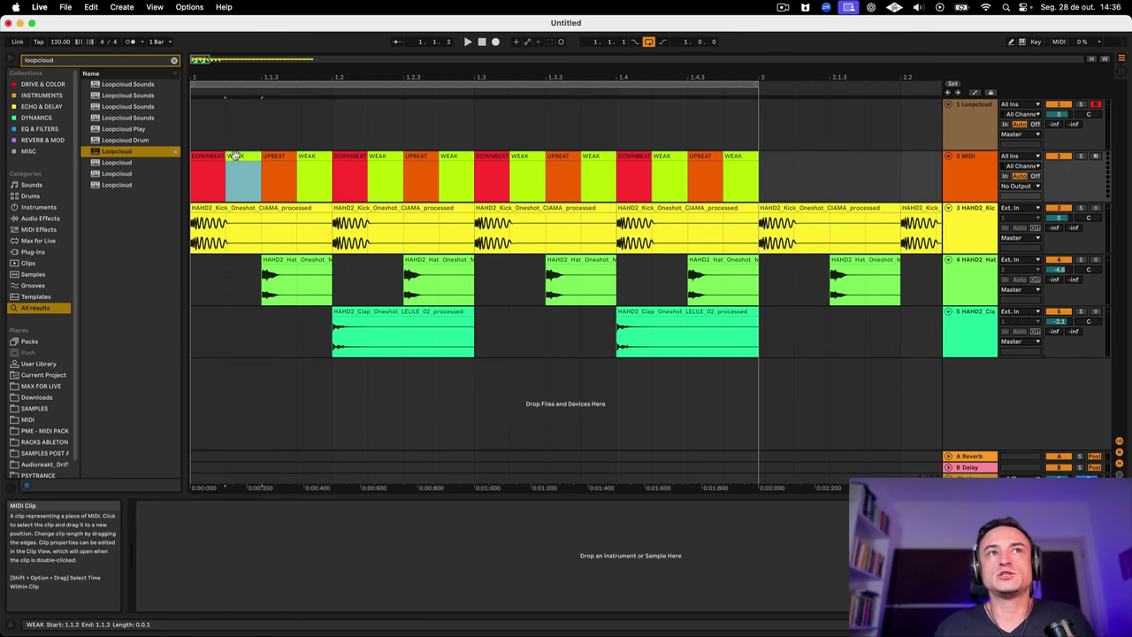
{"action": "left_click", "coordinate": [313, 156]}
{"action": "left_click", "coordinate": [389, 155]}
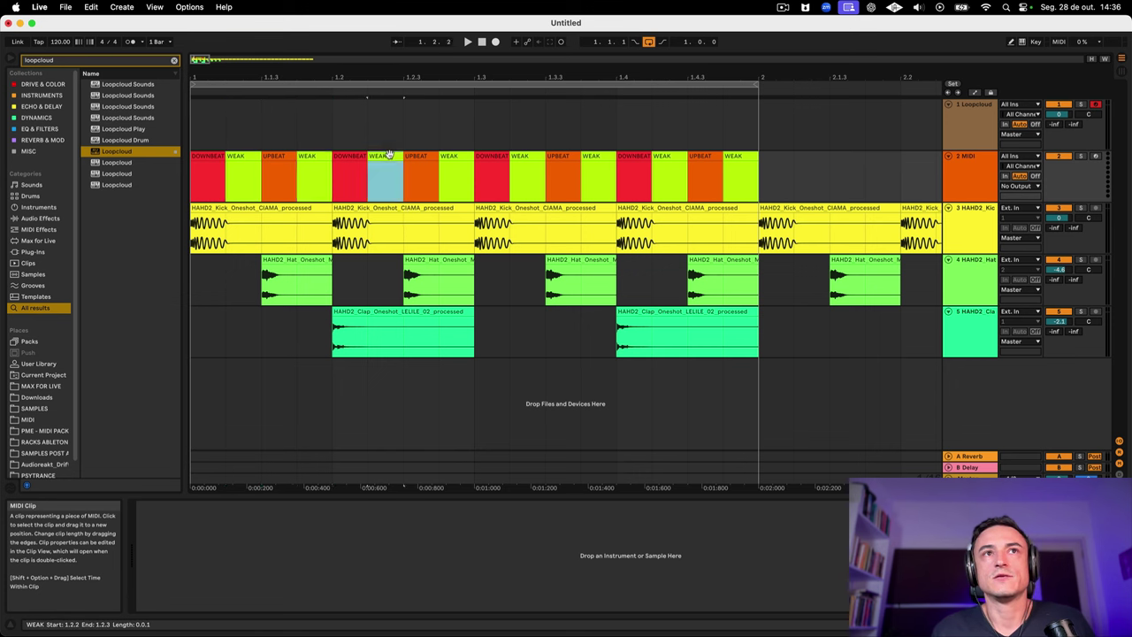
{"action": "left_click", "coordinate": [460, 157]}
{"action": "left_click", "coordinate": [526, 156]}
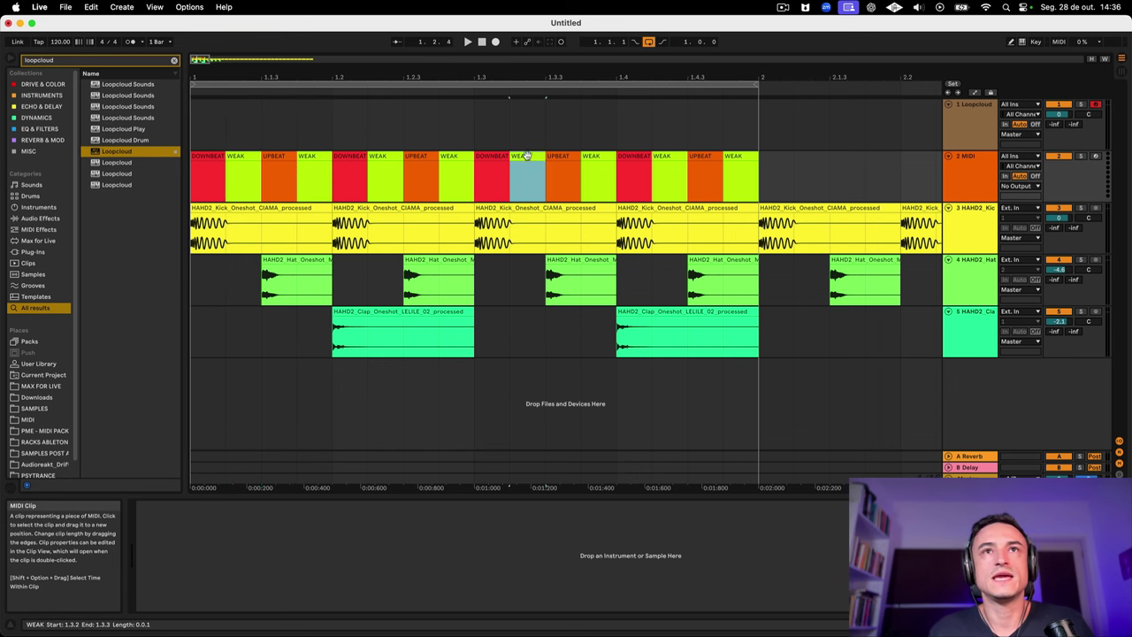
{"action": "left_click", "coordinate": [595, 156]}
{"action": "mouse_move", "coordinate": [677, 156]}
{"action": "left_mouse_down"}
{"action": "mouse_move", "coordinate": [729, 152]}
{"action": "mouse_move", "coordinate": [679, 155]}
{"action": "left_mouse_up"}
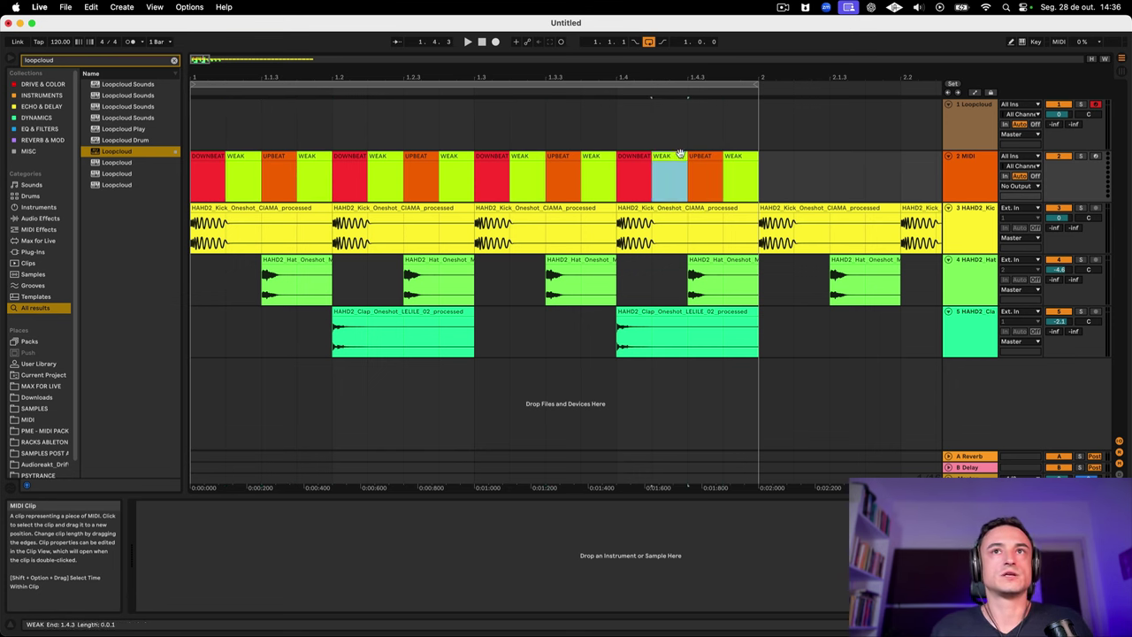
{"action": "left_click", "coordinate": [234, 154]}
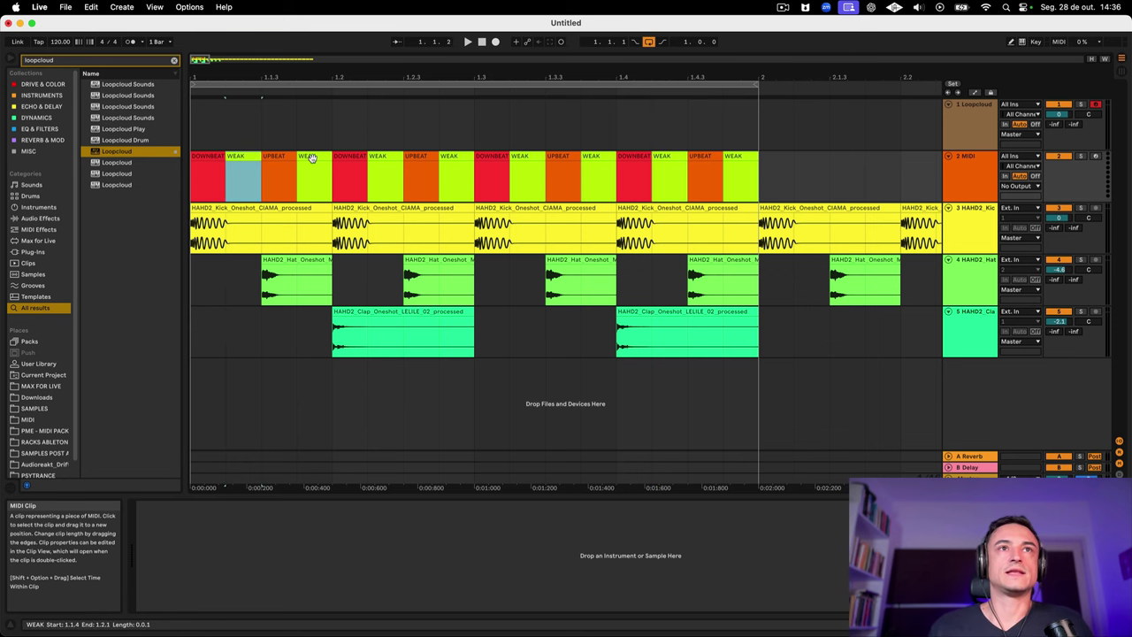
{"action": "left_click", "coordinate": [311, 157]}
{"action": "left_click", "coordinate": [386, 158]}
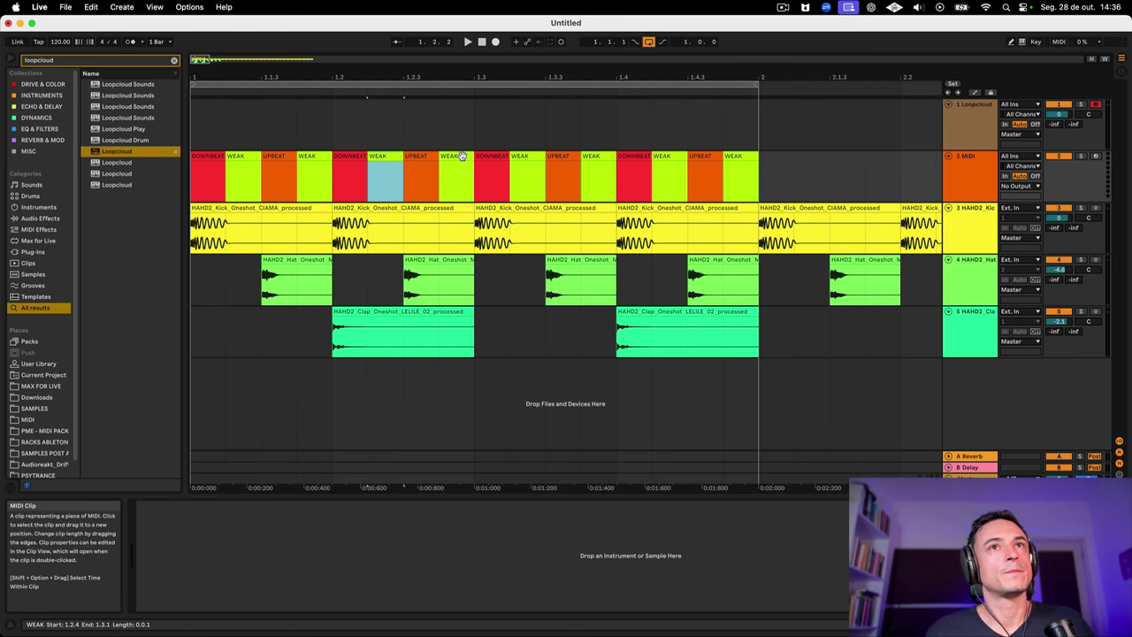
{"action": "left_click", "coordinate": [458, 156]}
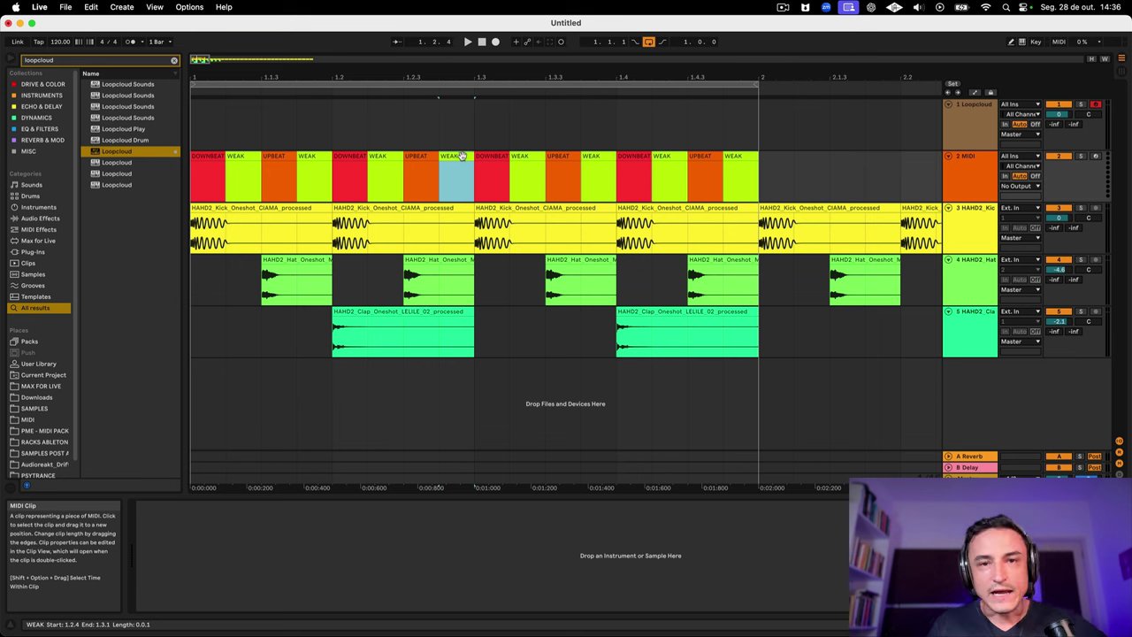
Step: Examine the weak positions on the clap track by marking 1.1.2, 1.1.4 and 1.3.4 between its clips
{"action": "left_click_drag", "start_coordinate": [262, 341], "coordinate": [235, 381]}
{"action": "left_click_drag", "start_coordinate": [308, 340], "coordinate": [326, 336]}
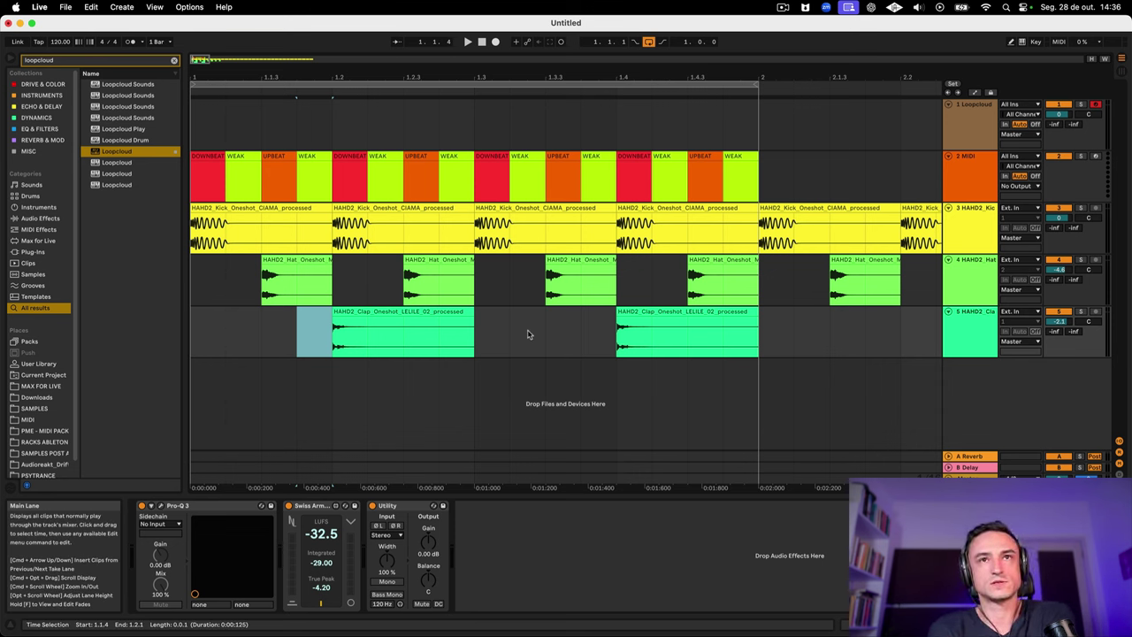
{"action": "left_click", "coordinate": [571, 344]}
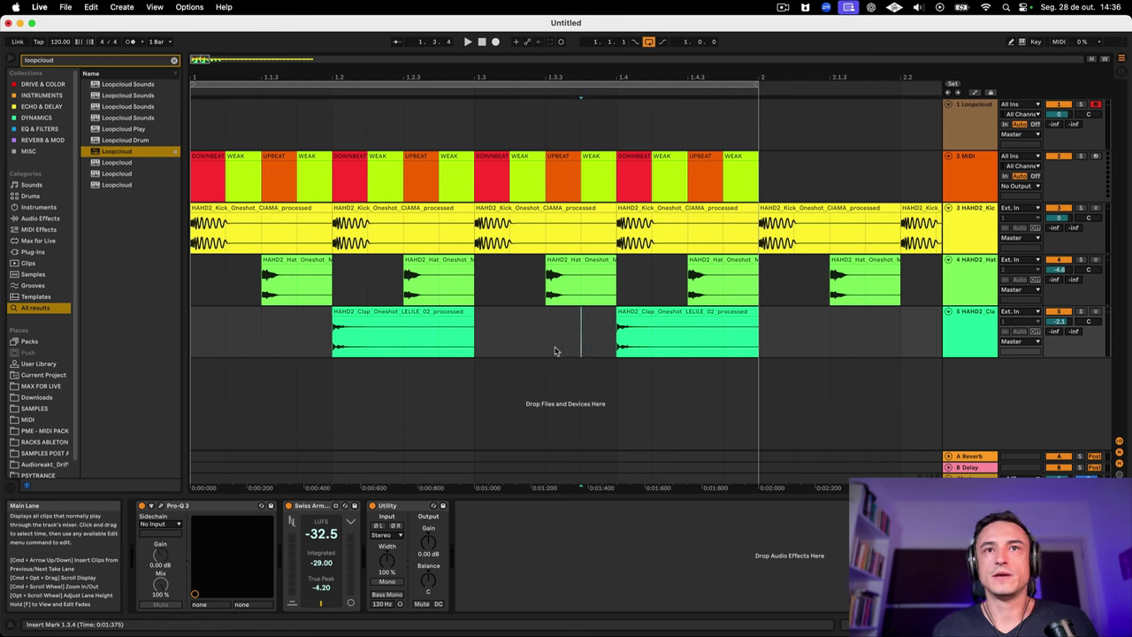
{"action": "left_click_drag", "start_coordinate": [232, 383], "coordinate": [255, 383]}
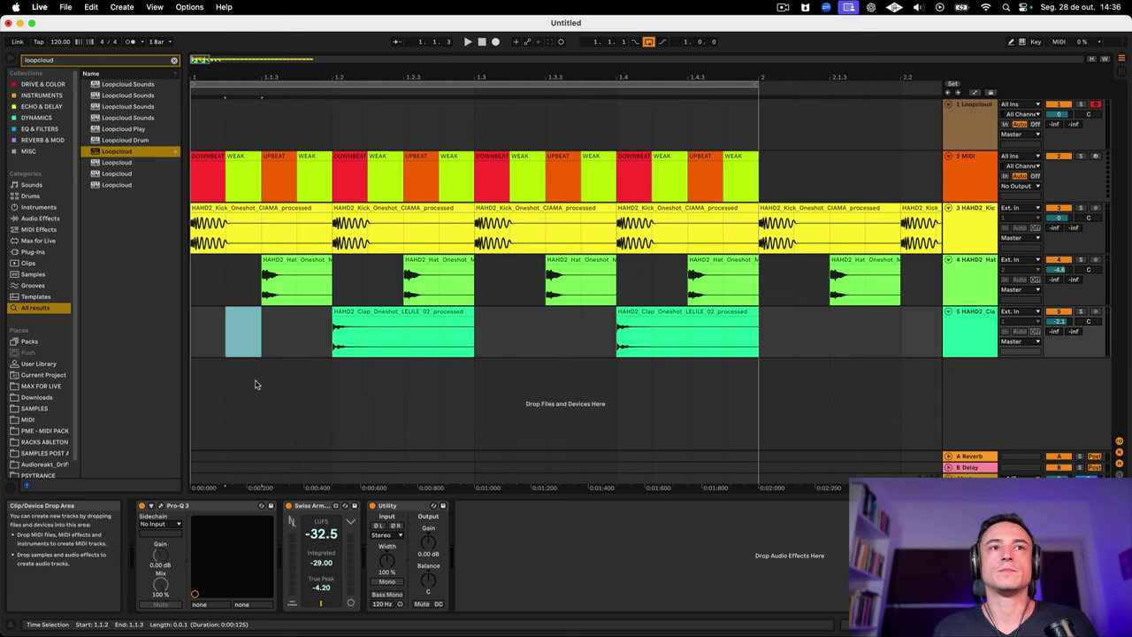
{"action": "left_click", "coordinate": [307, 336]}
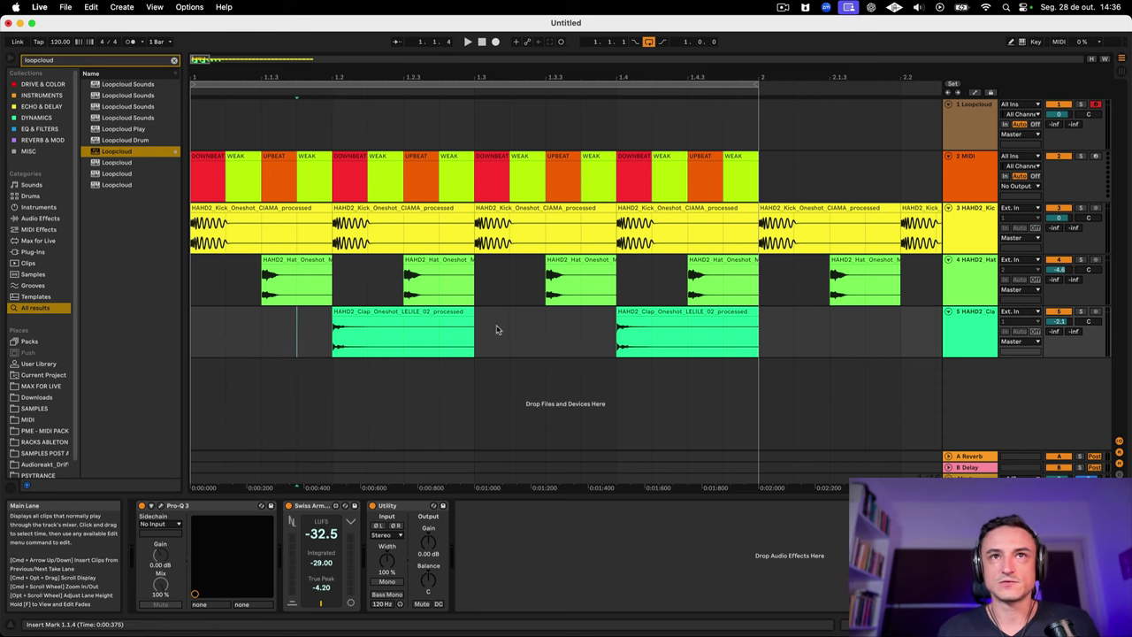
{"action": "left_click_drag", "start_coordinate": [534, 341], "coordinate": [614, 335]}
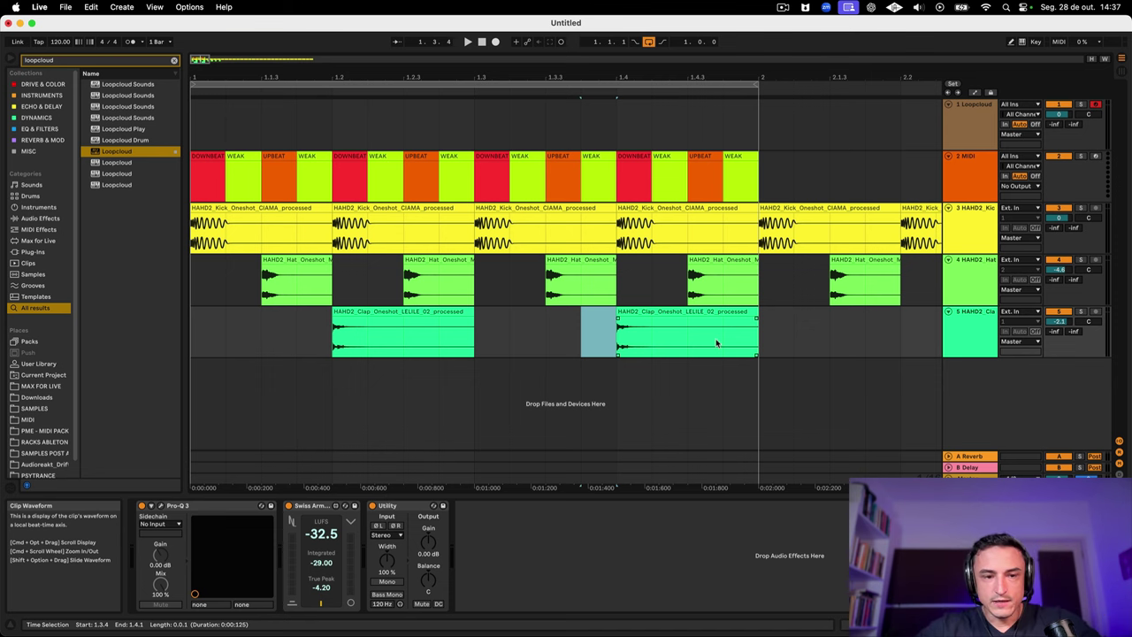
{"action": "left_click", "coordinate": [228, 382]}
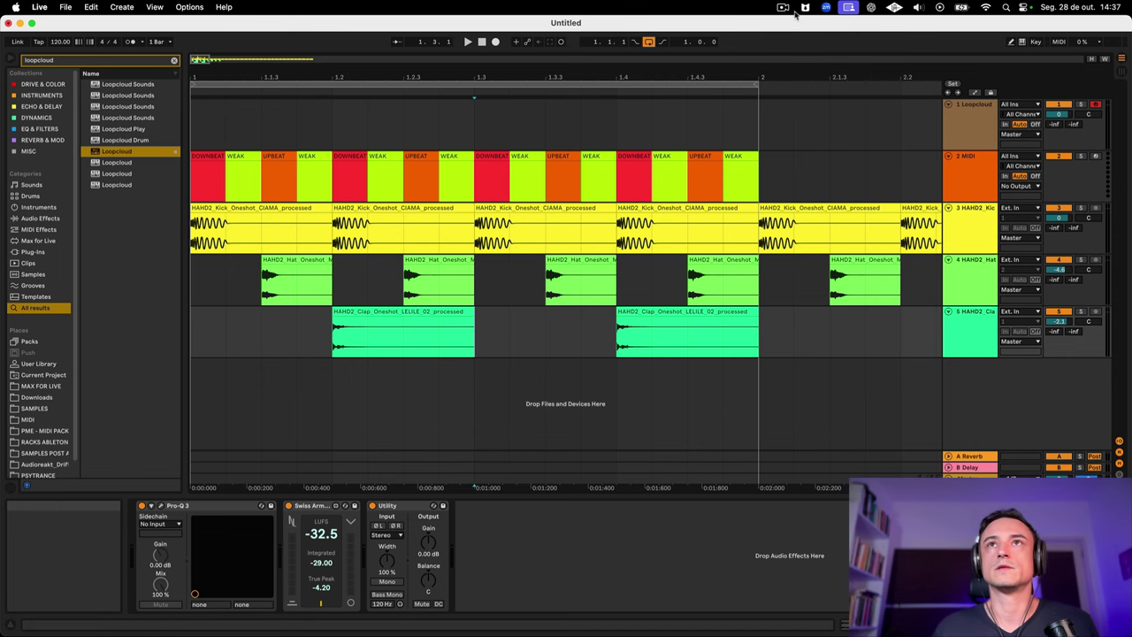
{"action": "left_click", "coordinate": [793, 11]}
{"action": "left_click", "coordinate": [845, 50]}
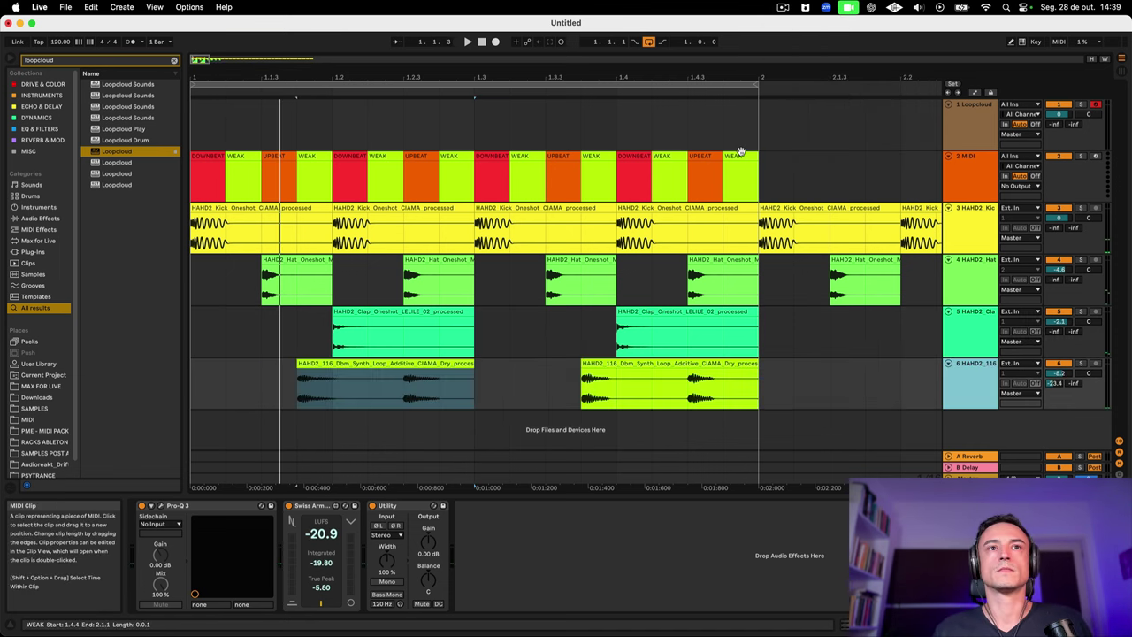
Step: Play the loop from 1.1.1 with the synth track soloed, and unsolo it to hear it with the drums
{"action": "left_click", "coordinate": [407, 378]}
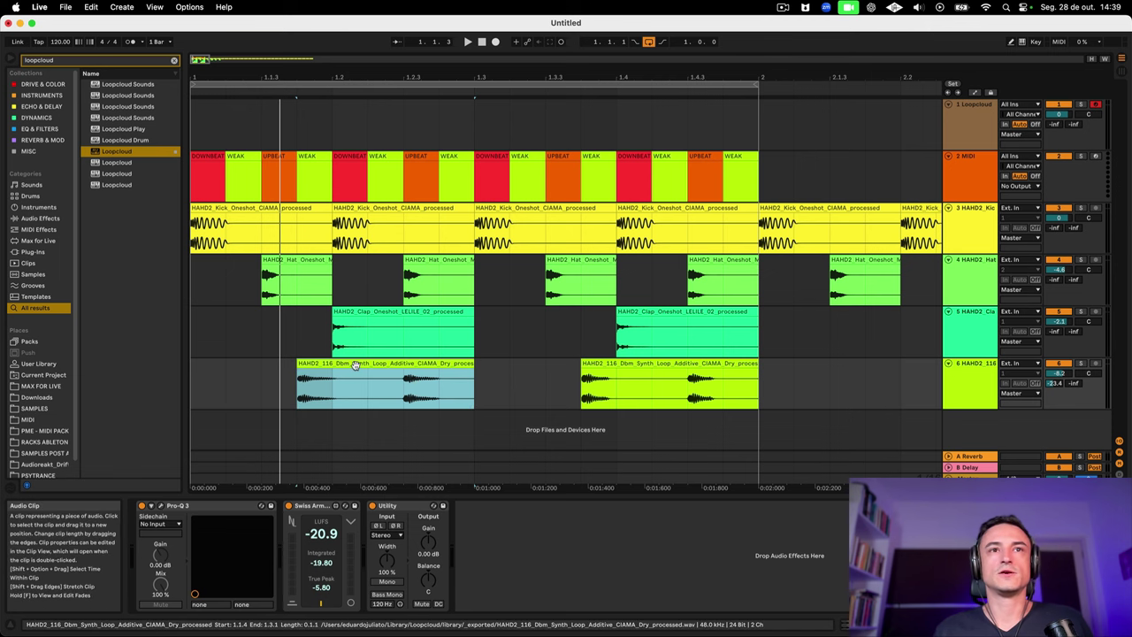
{"action": "left_click", "coordinate": [196, 383]}
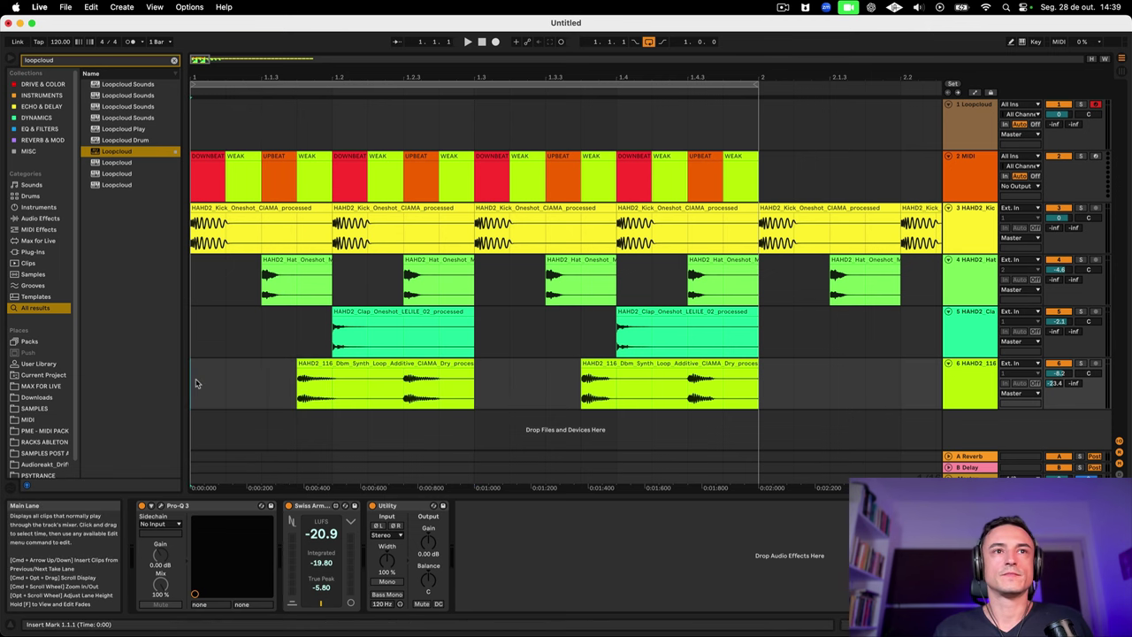
{"action": "left_click", "coordinate": [1080, 363]}
{"action": "key", "text": "space"}
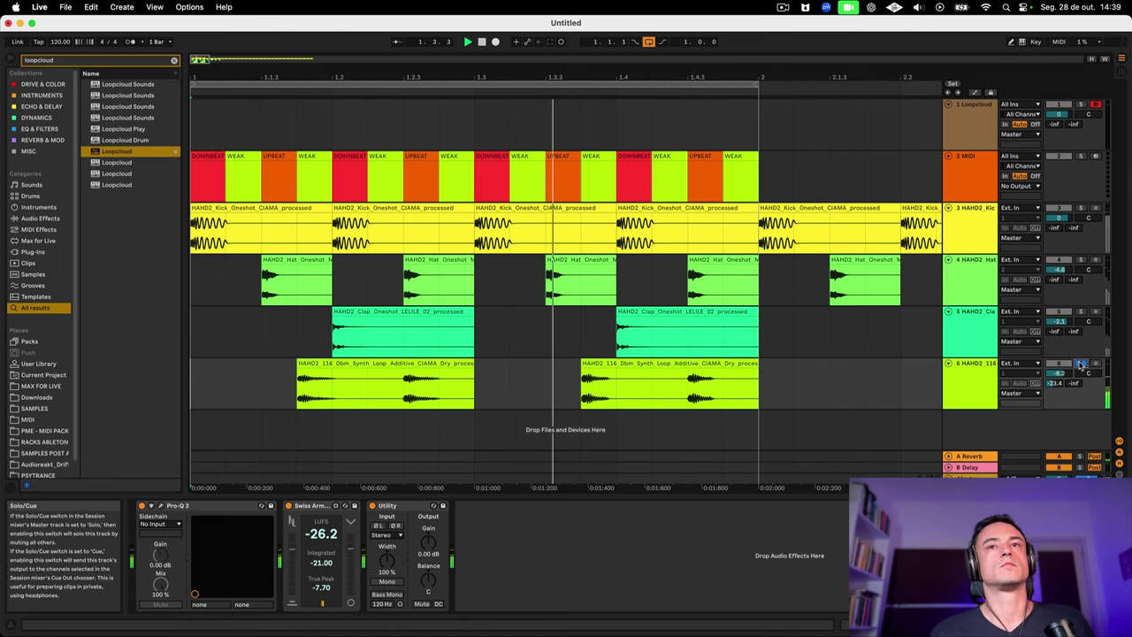
{"action": "left_click", "coordinate": [1080, 365]}
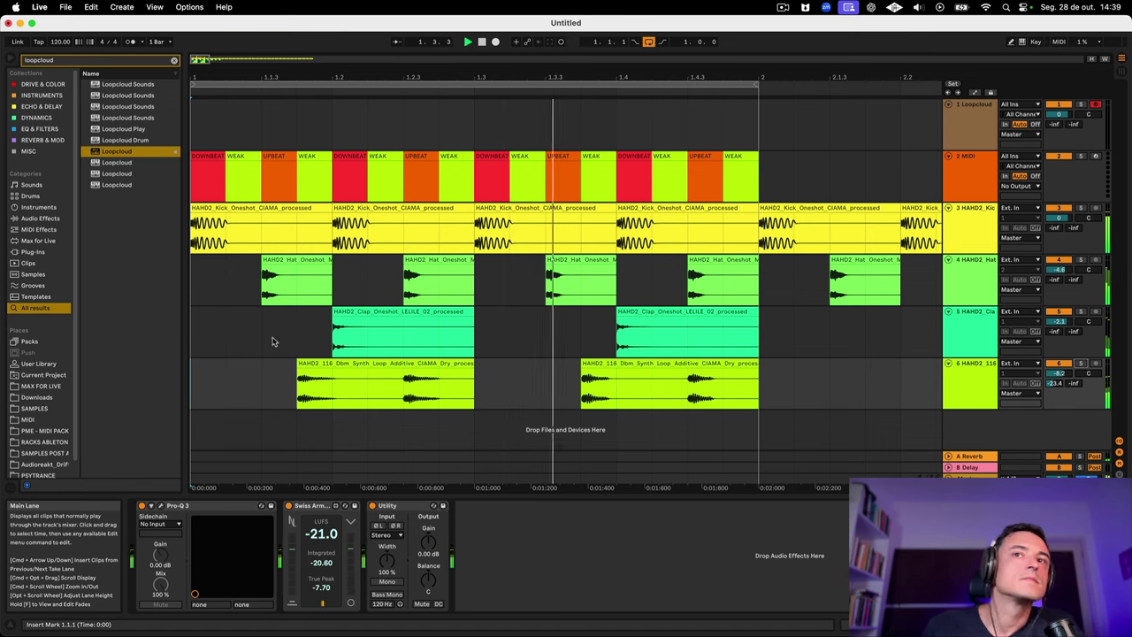
Step: Break the first synth clip into separate hits and move them to the downbeats at 1.1.1 and 1.2.1
{"action": "left_click", "coordinate": [360, 366]}
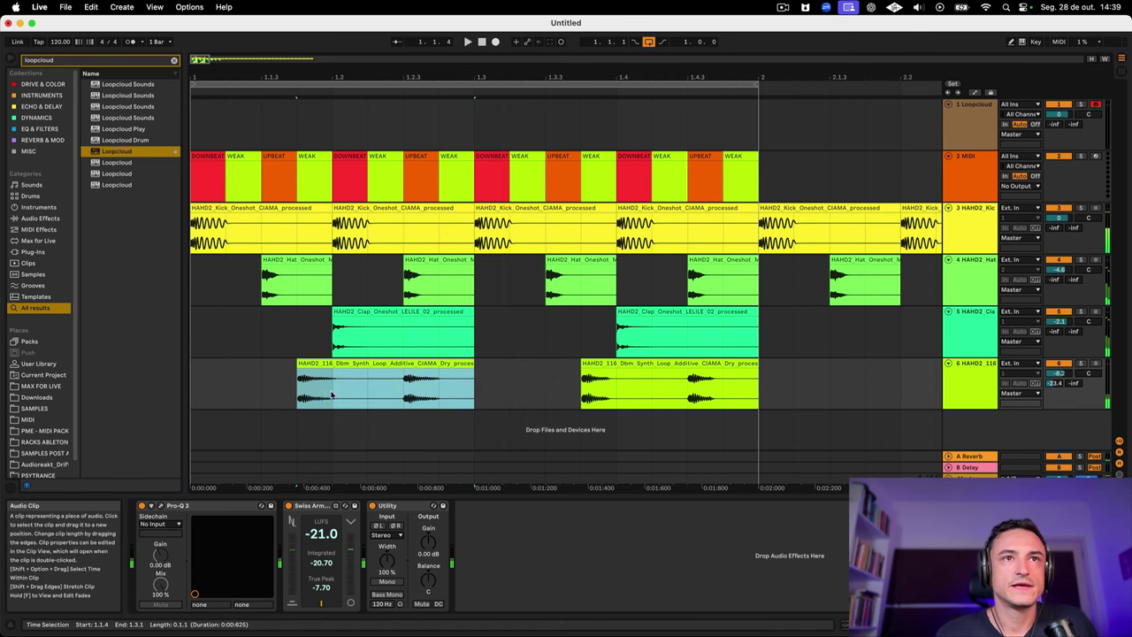
{"action": "left_click_drag", "start_coordinate": [370, 394], "coordinate": [217, 378]}
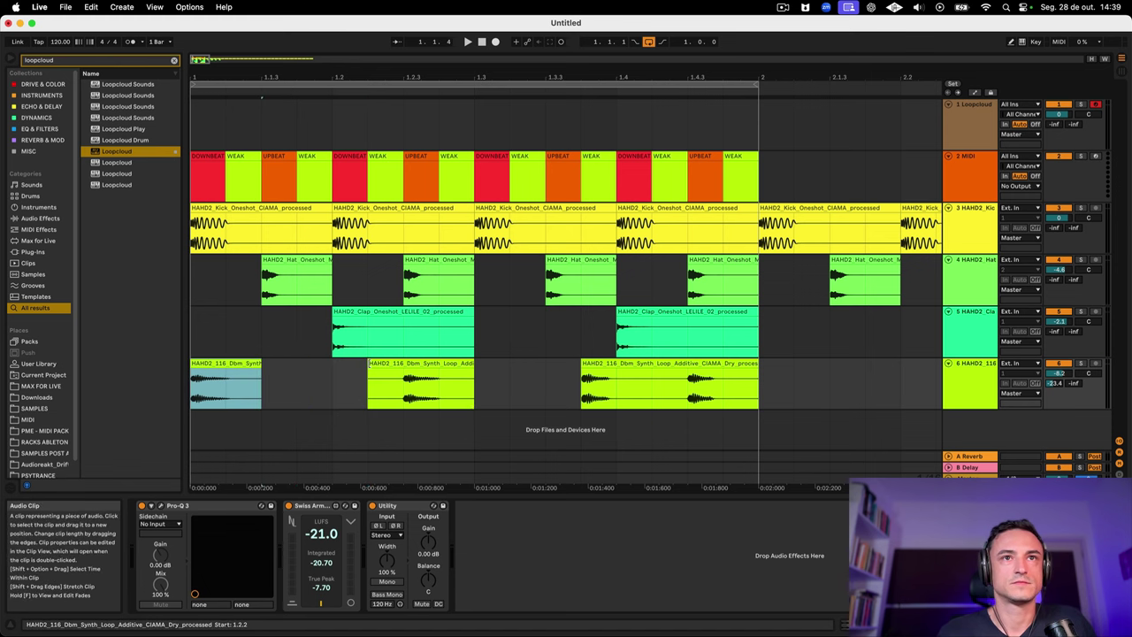
{"action": "mouse_move", "coordinate": [370, 364]}
{"action": "left_mouse_down"}
{"action": "mouse_move", "coordinate": [405, 364]}
{"action": "mouse_move", "coordinate": [363, 375]}
{"action": "left_mouse_up"}
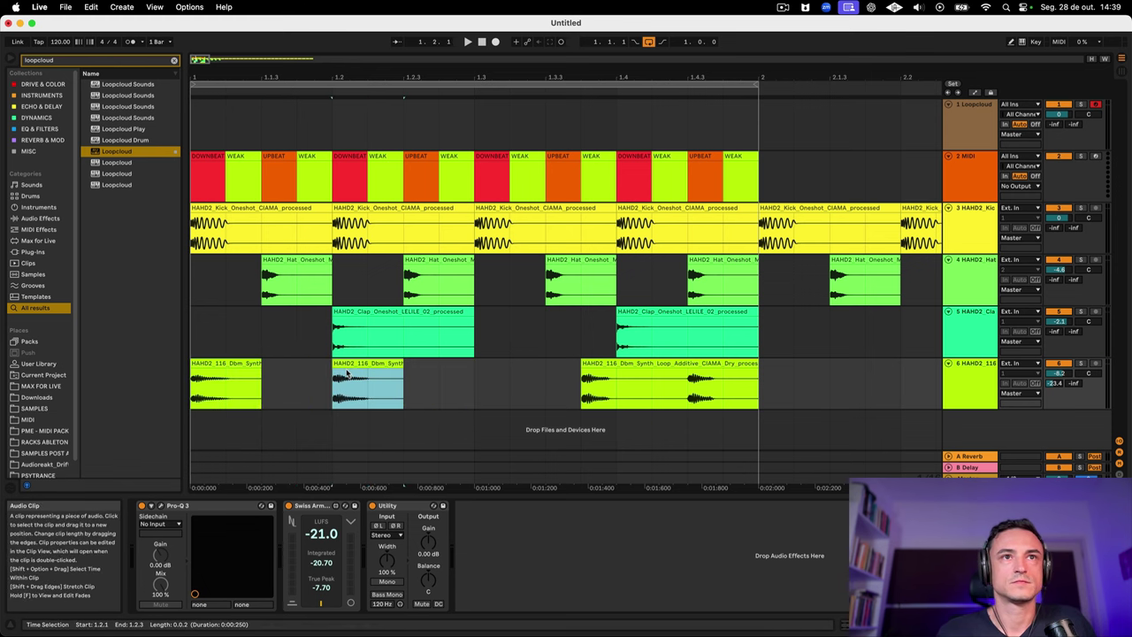
Step: Move the second synth clip to 1.3.1, split it at 1.3.4, place its second hit at 1.4.1 and play the loop
{"action": "left_click_drag", "start_coordinate": [598, 365], "coordinate": [498, 378]}
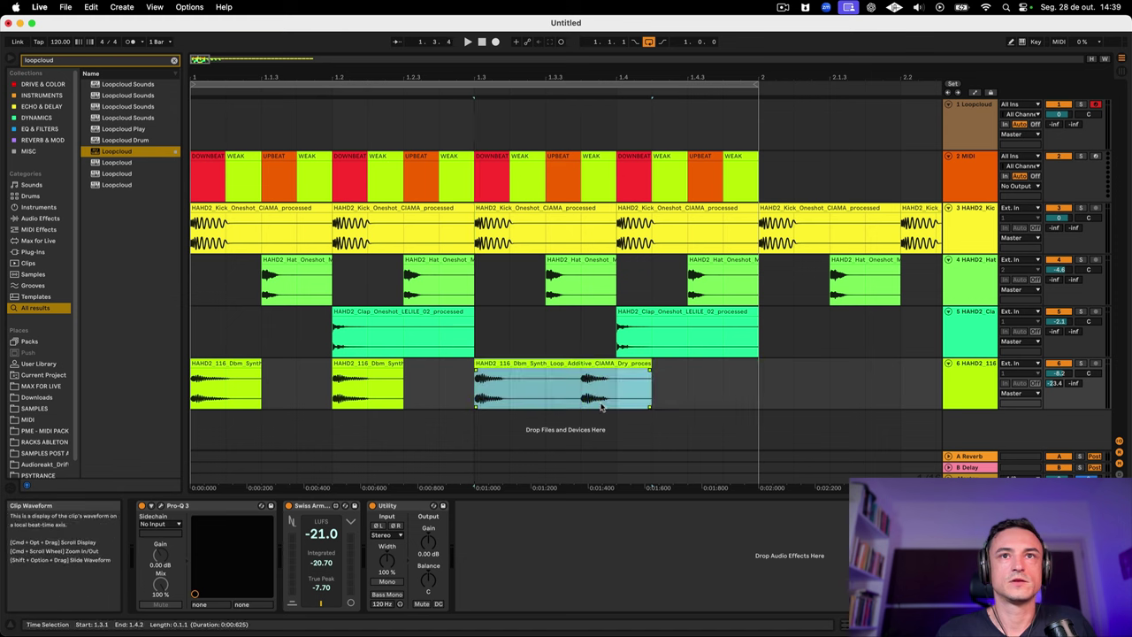
{"action": "left_click", "coordinate": [581, 406]}
{"action": "key", "text": "super+e"}
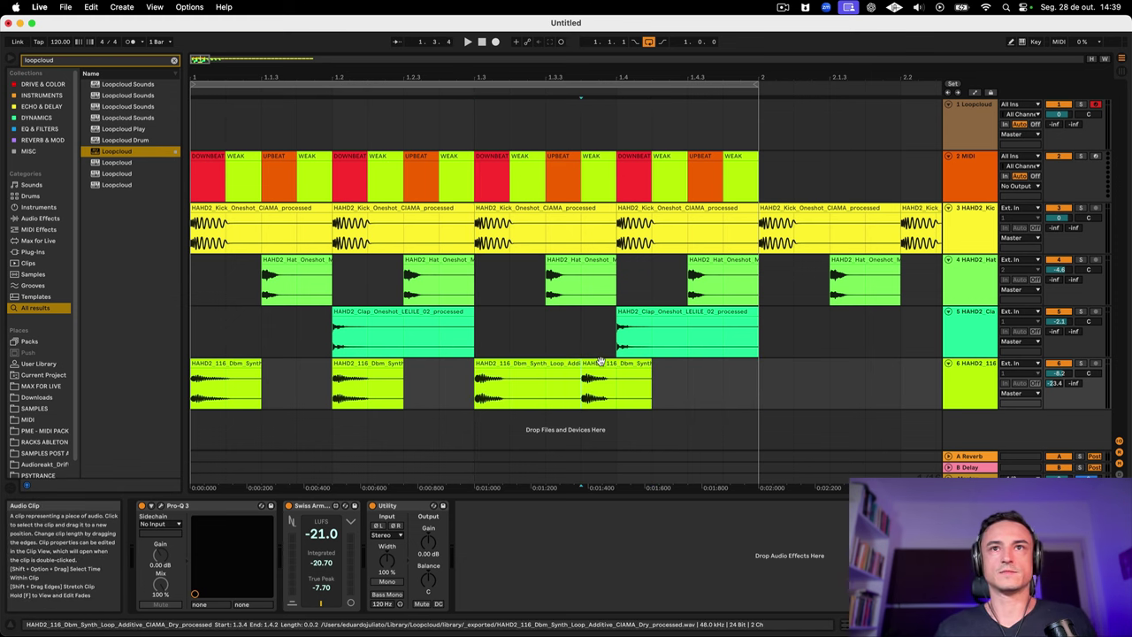
{"action": "left_click_drag", "start_coordinate": [601, 364], "coordinate": [636, 364]}
{"action": "key", "text": "space"}
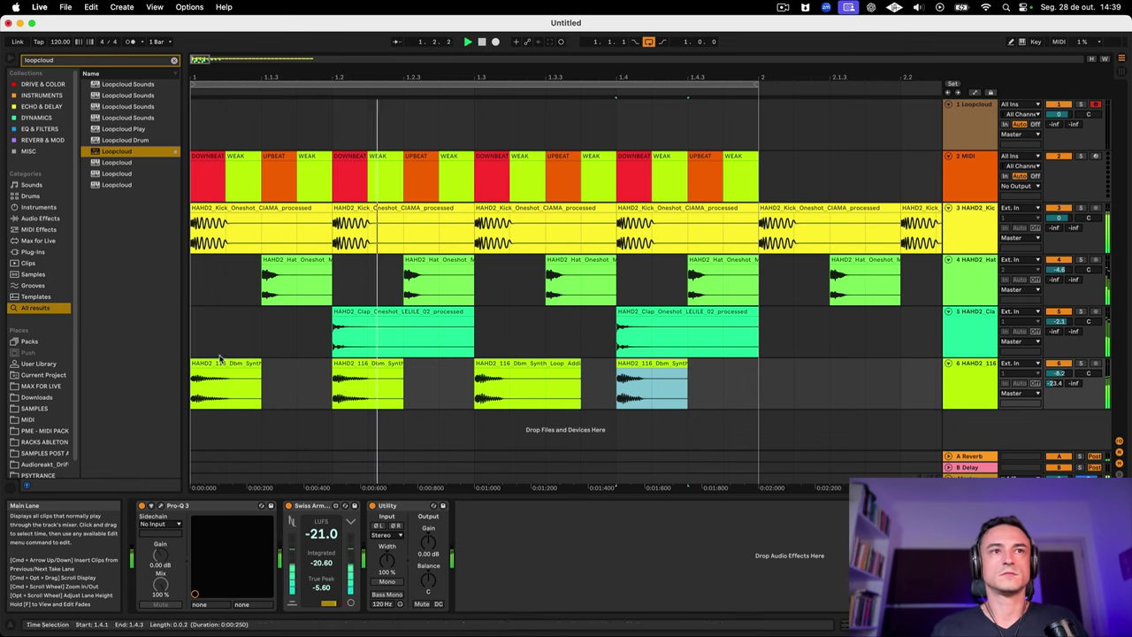
Step: Shift the four synth hits to 1.1.2, 1.2.3, 1.3.2 and 1.4.3, and play the loop from the start
{"action": "left_click_drag", "start_coordinate": [236, 364], "coordinate": [272, 365]}
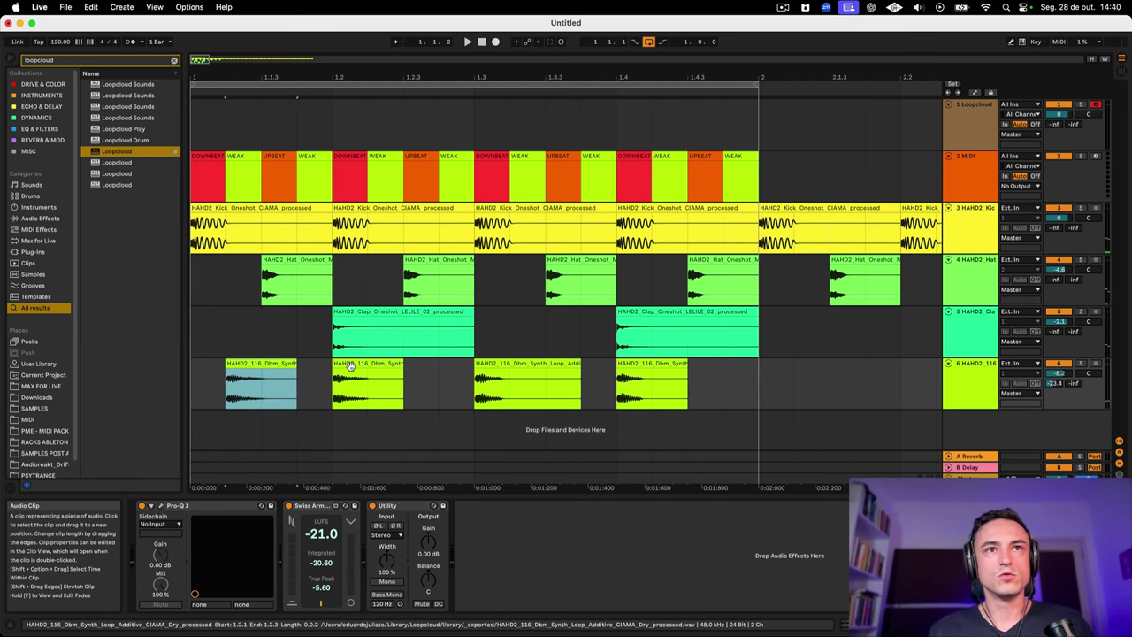
{"action": "left_click_drag", "start_coordinate": [350, 365], "coordinate": [421, 365]}
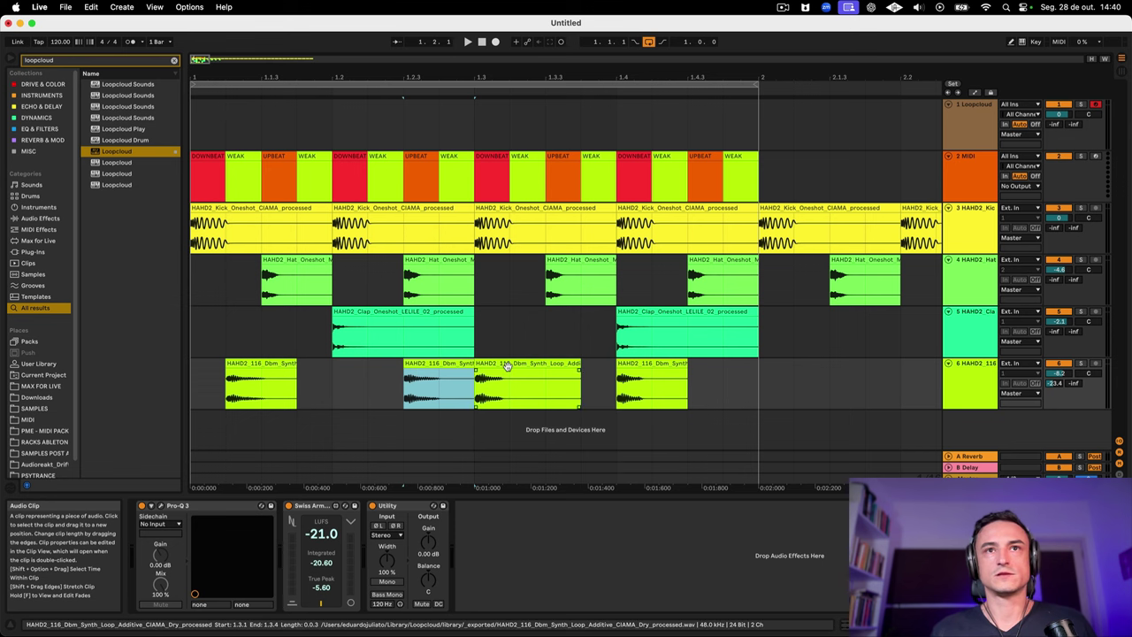
{"action": "left_click_drag", "start_coordinate": [506, 365], "coordinate": [542, 365]}
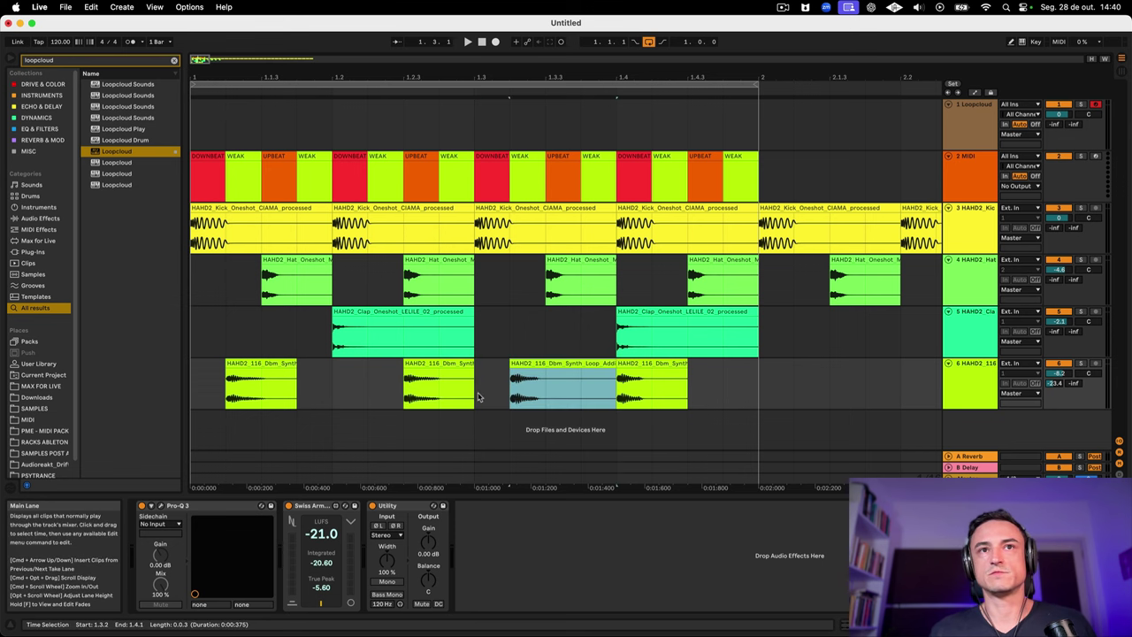
{"action": "left_click_drag", "start_coordinate": [653, 373], "coordinate": [715, 374]}
{"action": "left_click", "coordinate": [636, 365]}
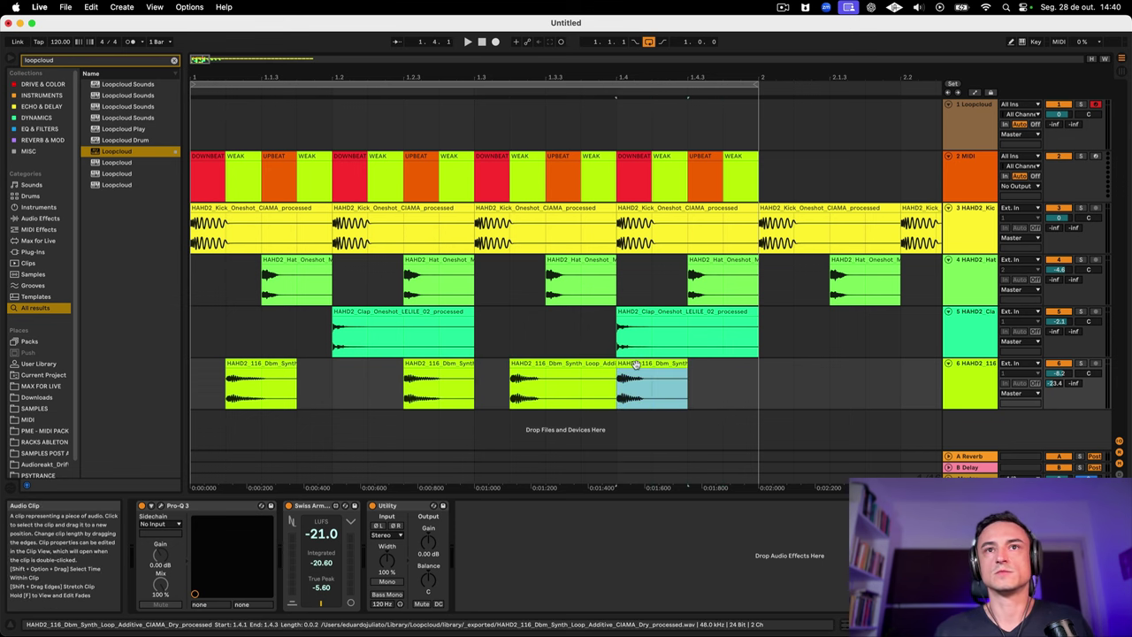
{"action": "left_click_drag", "start_coordinate": [636, 364], "coordinate": [708, 368]}
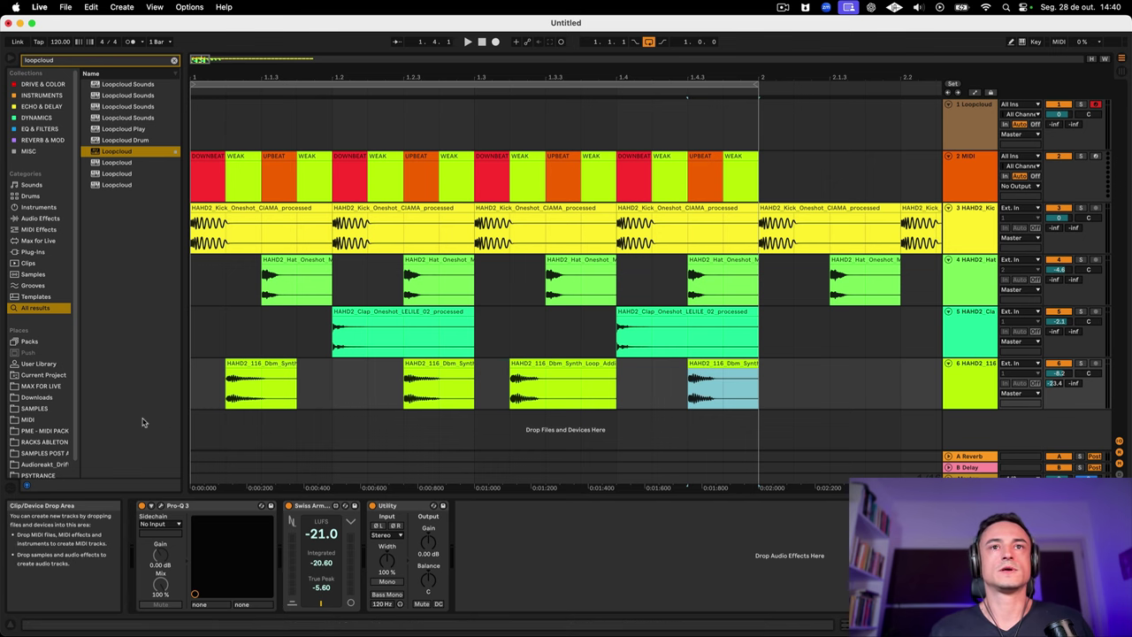
{"action": "left_click", "coordinate": [194, 392]}
{"action": "key", "text": "space"}
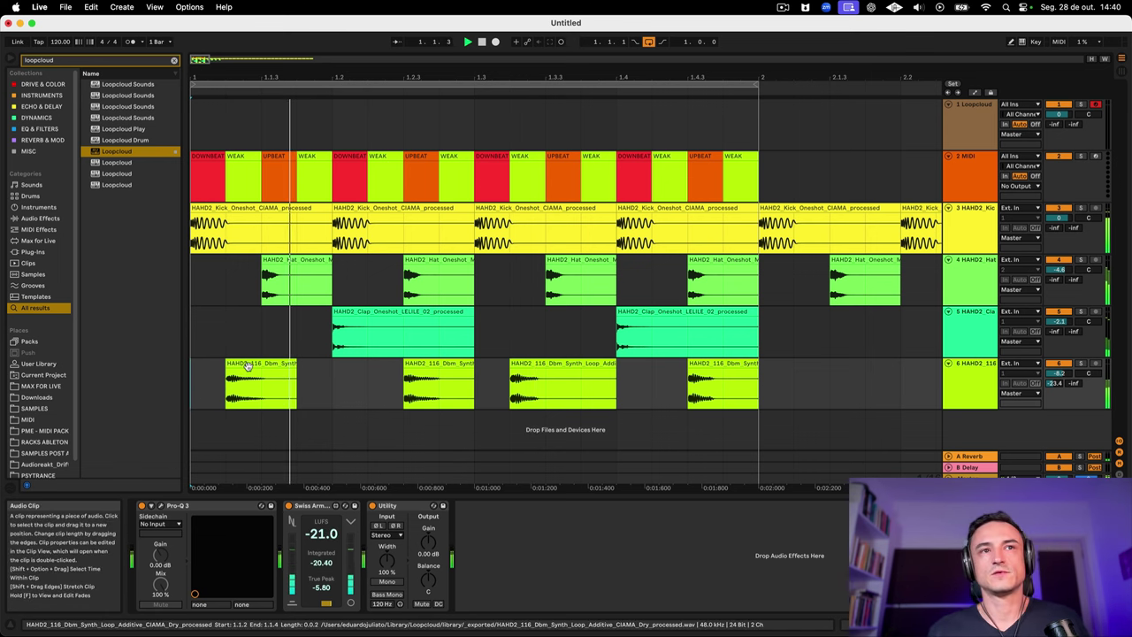
Step: Move the first synth hit to the weak position at 1.1.4 and play the loop from the start
{"action": "key", "text": "space"}
{"action": "left_click_drag", "start_coordinate": [249, 368], "coordinate": [334, 376]}
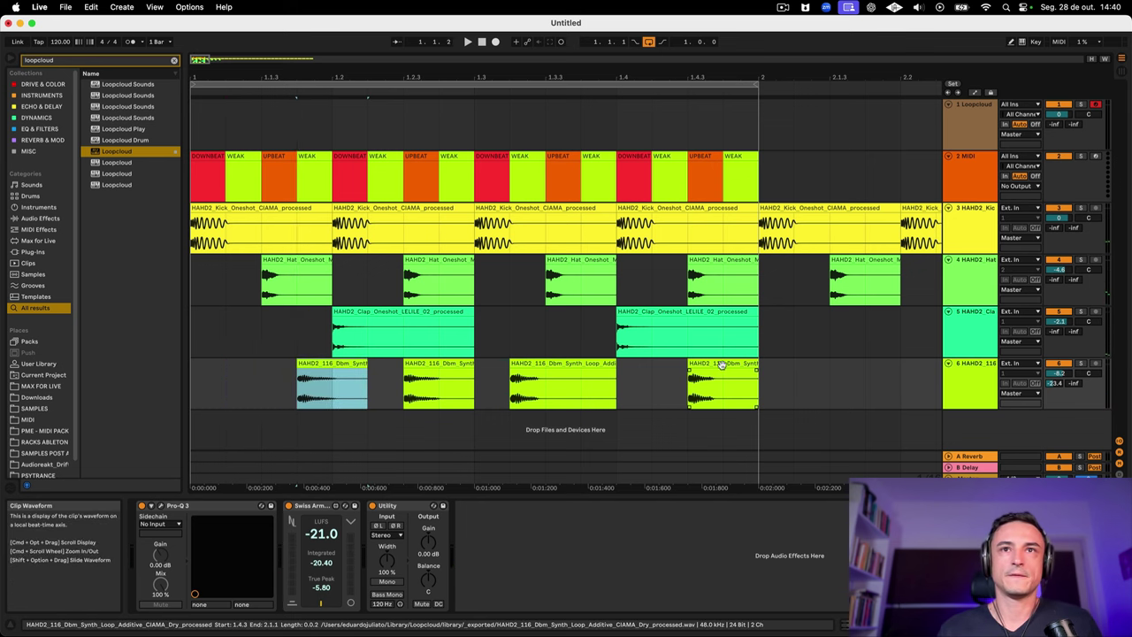
{"action": "mouse_move", "coordinate": [726, 363]}
{"action": "left_mouse_down"}
{"action": "mouse_move", "coordinate": [708, 376]}
{"action": "mouse_move", "coordinate": [728, 374]}
{"action": "left_mouse_up"}
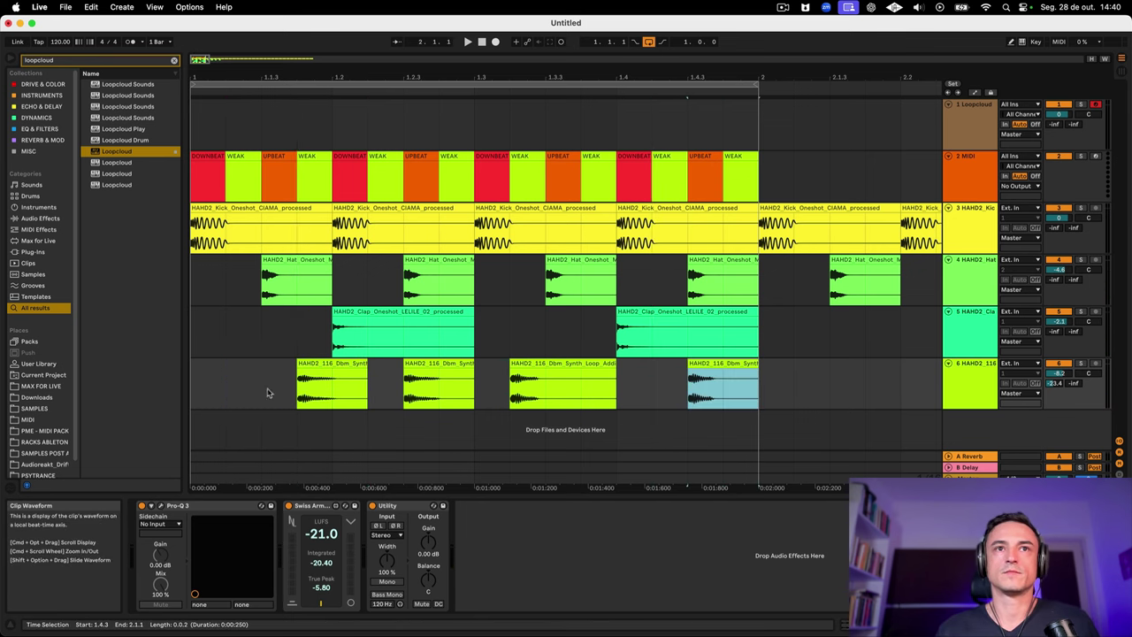
{"action": "left_click", "coordinate": [193, 389]}
{"action": "key", "text": "space"}
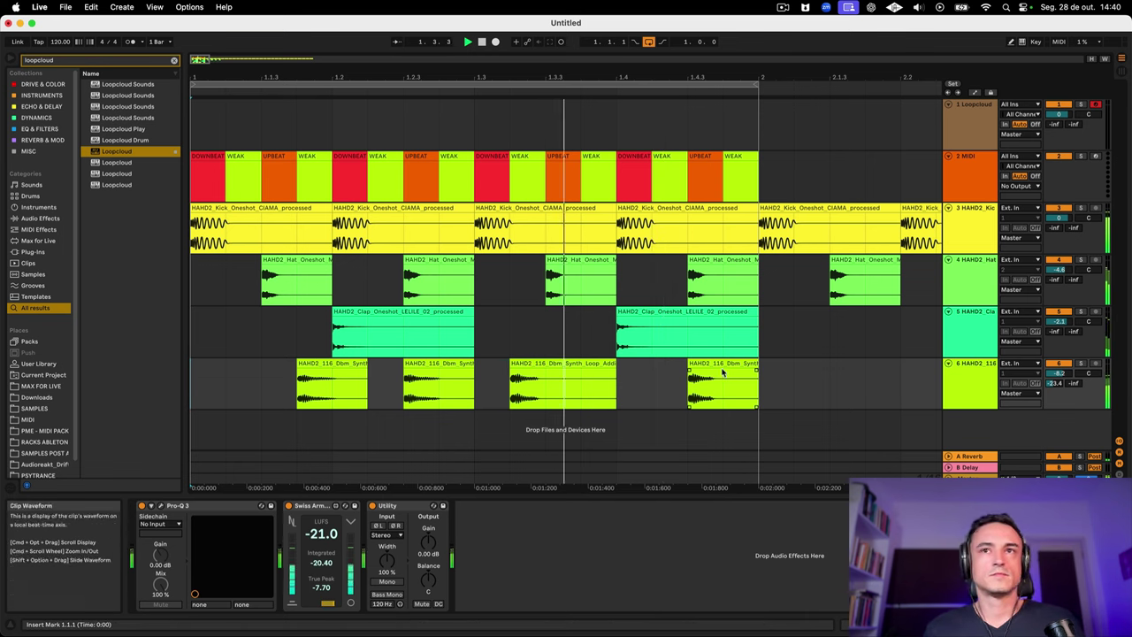
Step: Copy the last synth hit to 1.4.4 and the first one to 1.1.2, playing the loop in between
{"action": "left_click_drag", "start_coordinate": [716, 373], "coordinate": [747, 365]}
{"action": "key", "text": "space"}
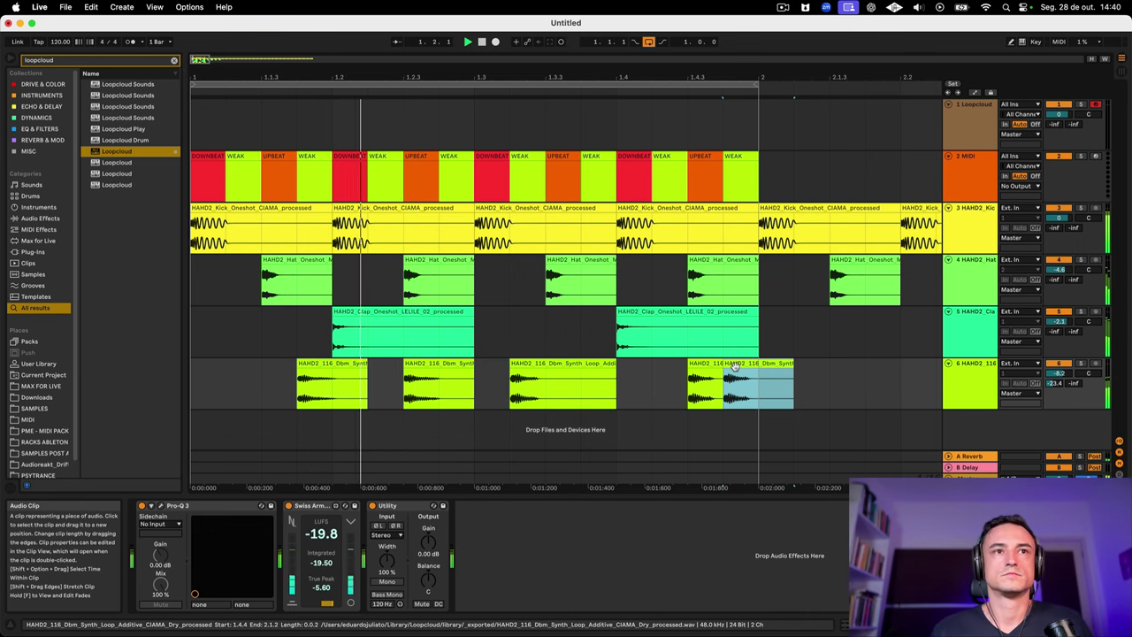
{"action": "left_click", "coordinate": [321, 378]}
{"action": "left_click_drag", "start_coordinate": [321, 378], "coordinate": [251, 375]}
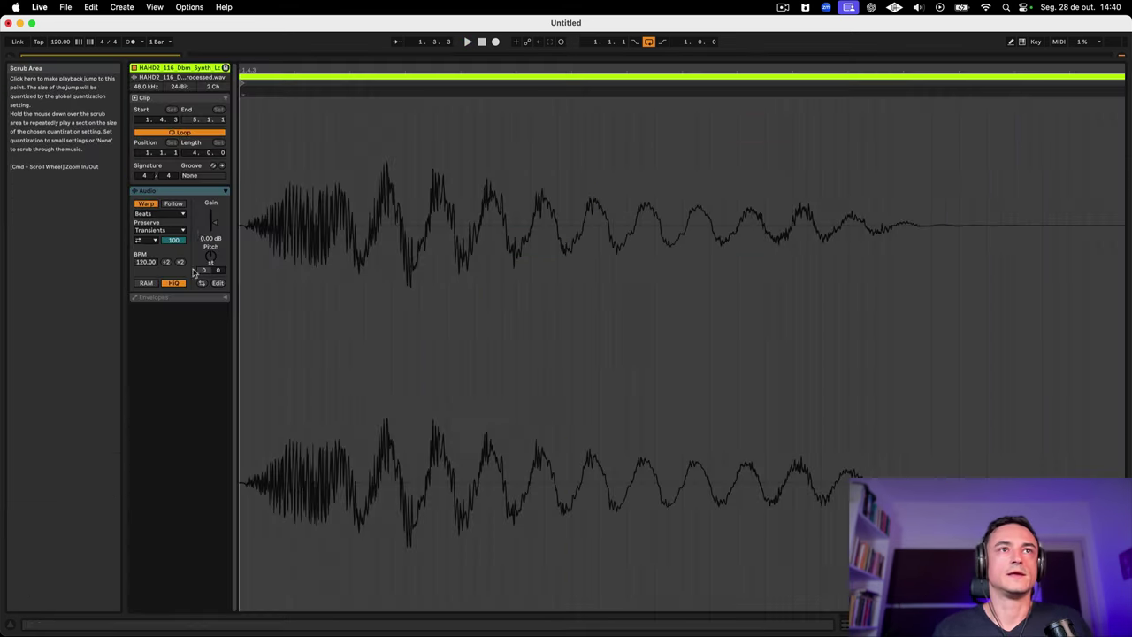
Step: Lower the clip gain of the synth hits at 1.1.2, 1.4.4 and 1.4.3, playing the loop in between
{"action": "left_click_drag", "start_coordinate": [212, 221], "coordinate": [212, 234]}
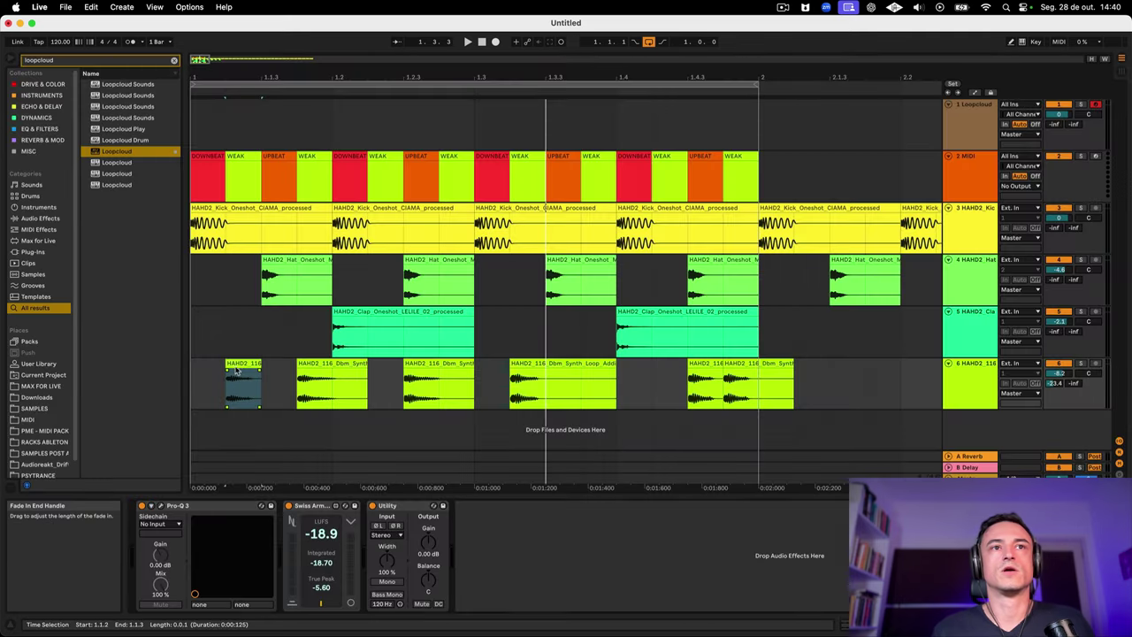
{"action": "left_click", "coordinate": [237, 370]}
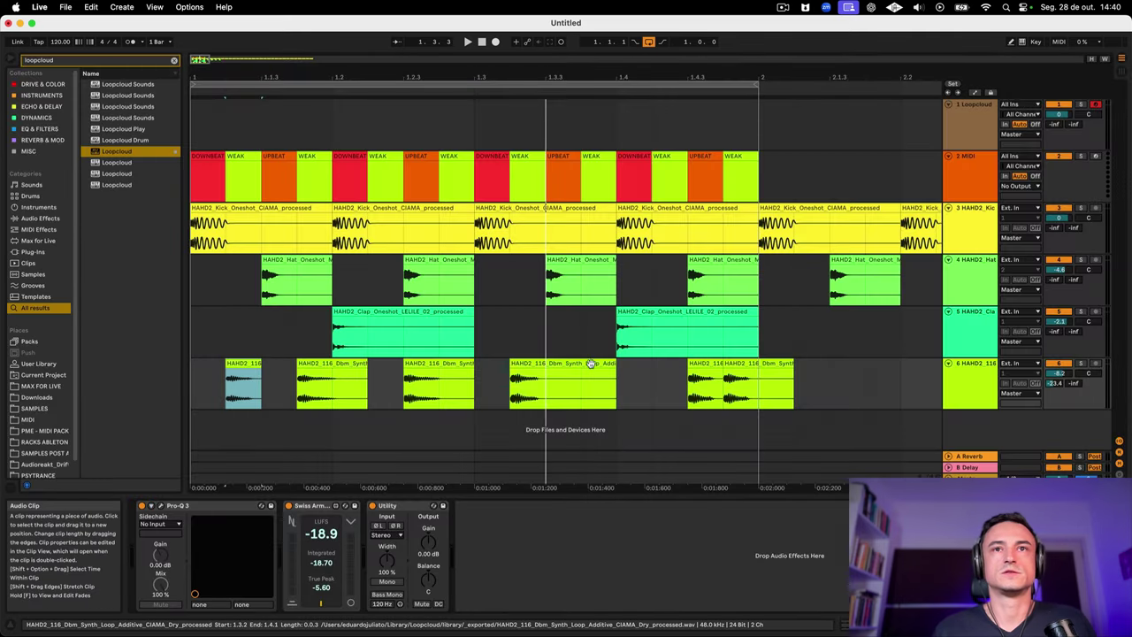
{"action": "left_click", "coordinate": [757, 374]}
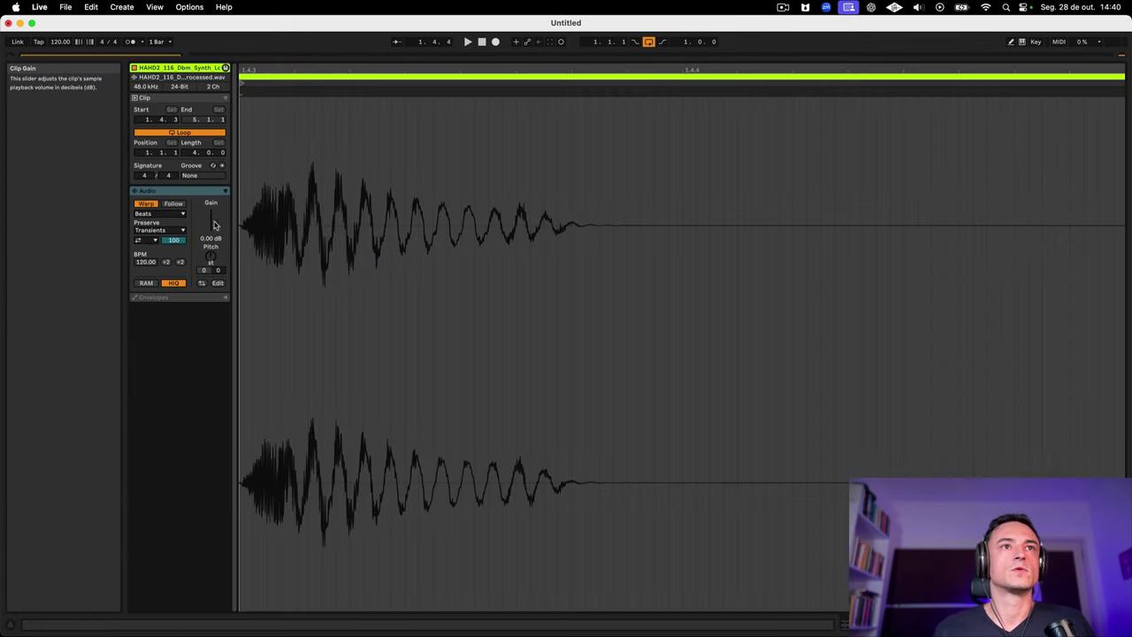
{"action": "left_click_drag", "start_coordinate": [214, 226], "coordinate": [214, 248]}
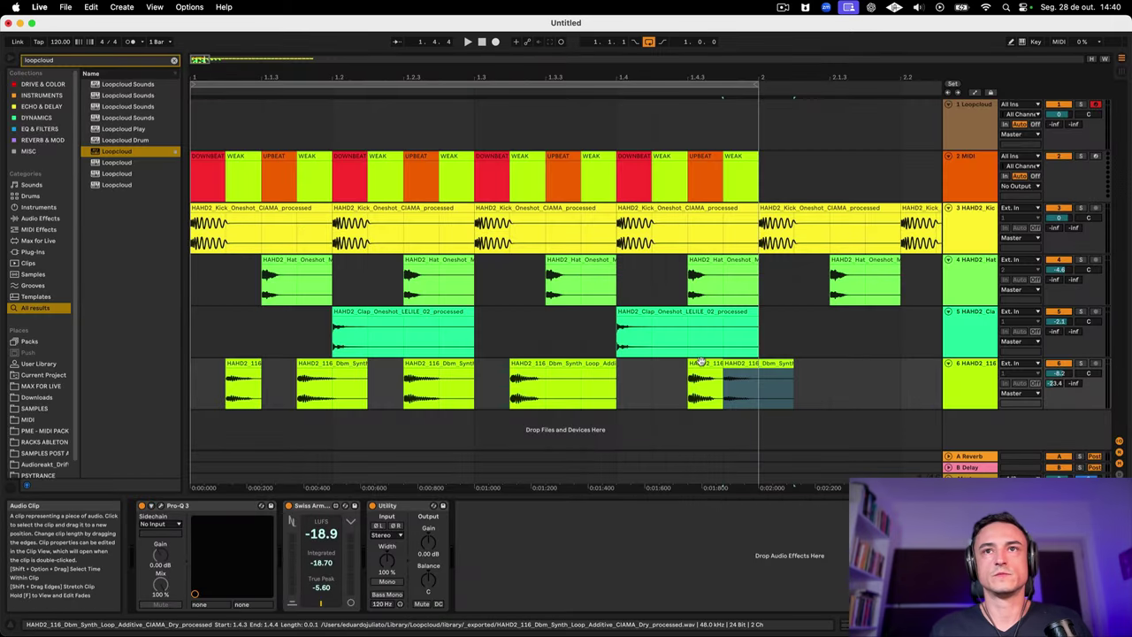
{"action": "left_click", "coordinate": [699, 362]}
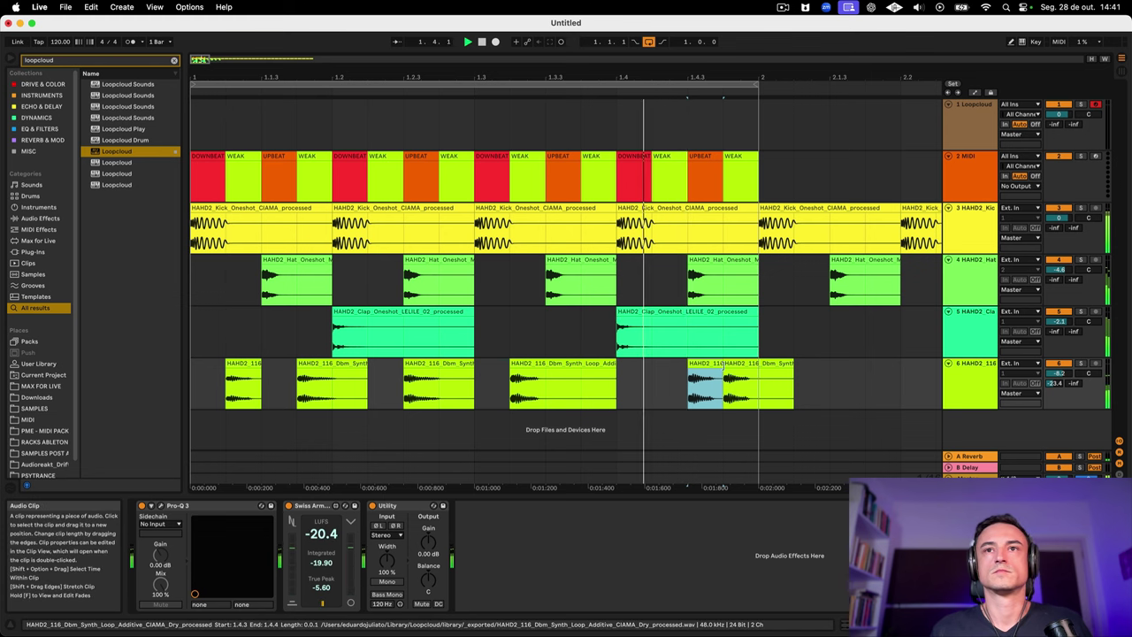
{"action": "double_click", "coordinate": [696, 365]}
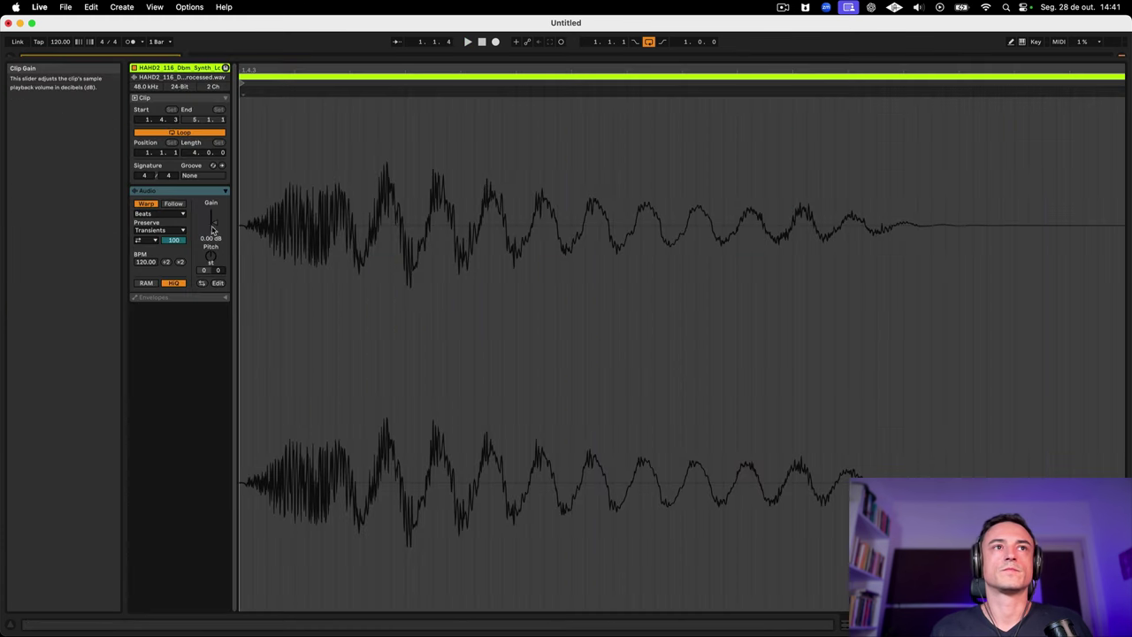
{"action": "left_click_drag", "start_coordinate": [213, 224], "coordinate": [213, 234]}
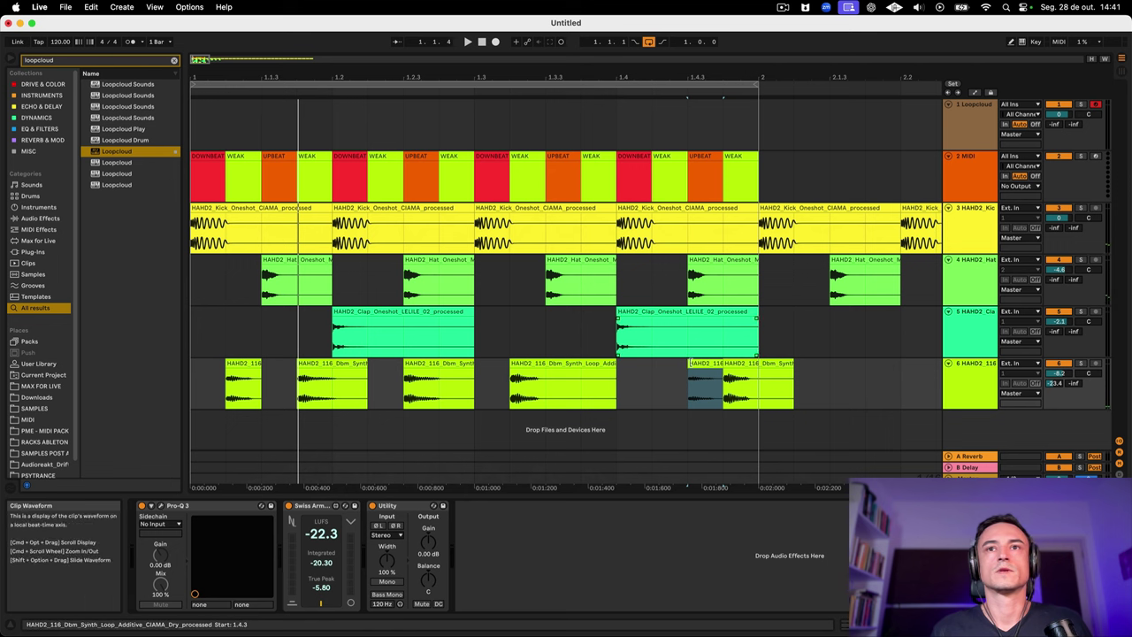
Step: Play the loop to listen to the synth hits after their gain changes, and stop playback
{"action": "left_click", "coordinate": [751, 364]}
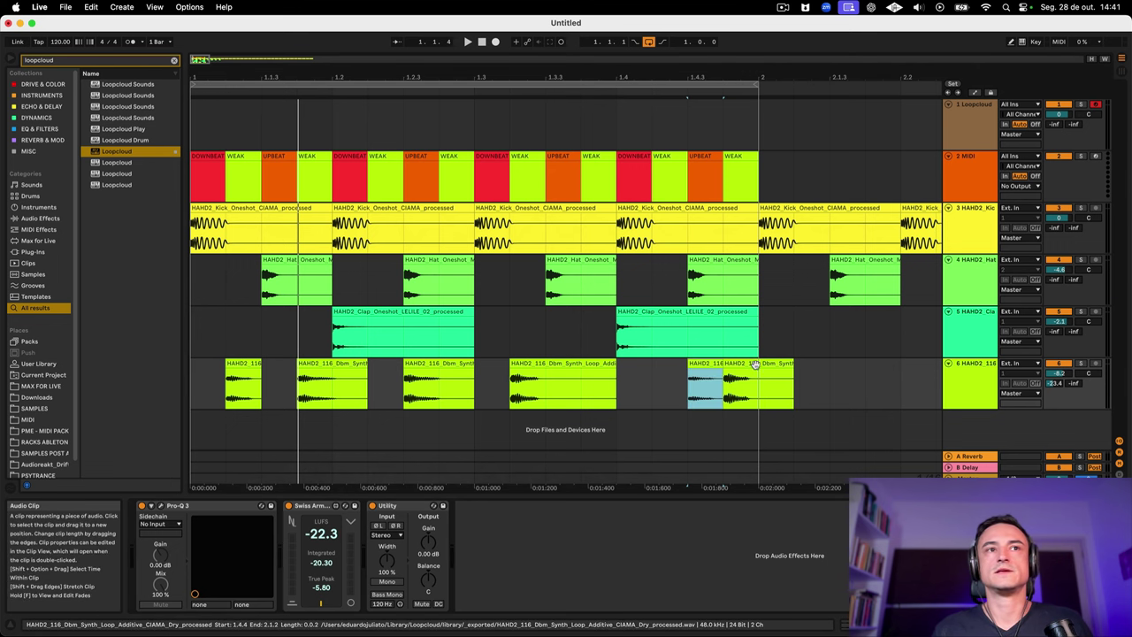
{"action": "left_click", "coordinate": [306, 371]}
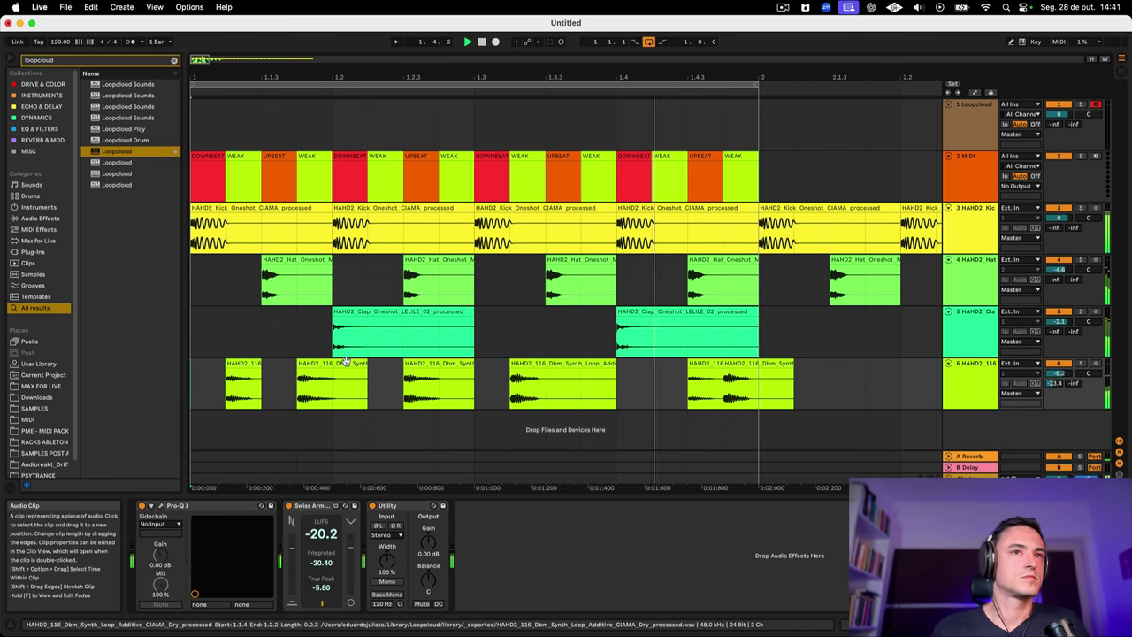
{"action": "left_click", "coordinate": [783, 9]}
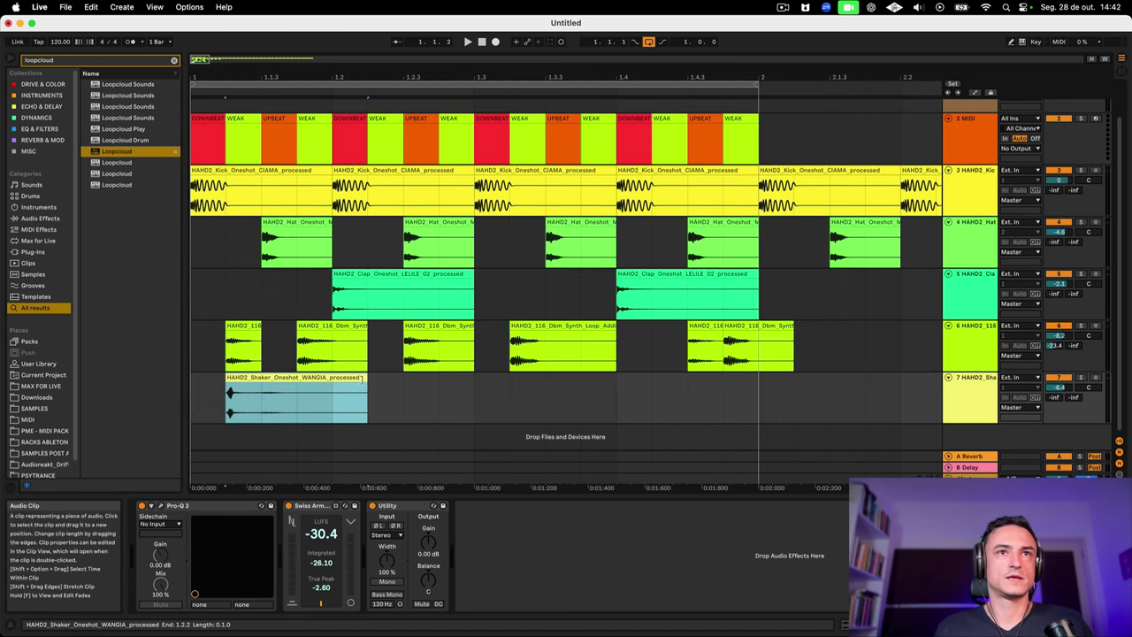
Step: Shorten the shaker clip at 1.1.2 to one sixteenth and copy it to 1.1.4, 1.2.3, 1.3.2, 1.4.2 and 1.4.4
{"action": "mouse_move", "coordinate": [302, 386]}
{"action": "left_mouse_down"}
{"action": "mouse_move", "coordinate": [263, 387]}
{"action": "mouse_move", "coordinate": [311, 394]}
{"action": "left_mouse_up"}
{"action": "left_click", "coordinate": [239, 380], "text": "shift"}
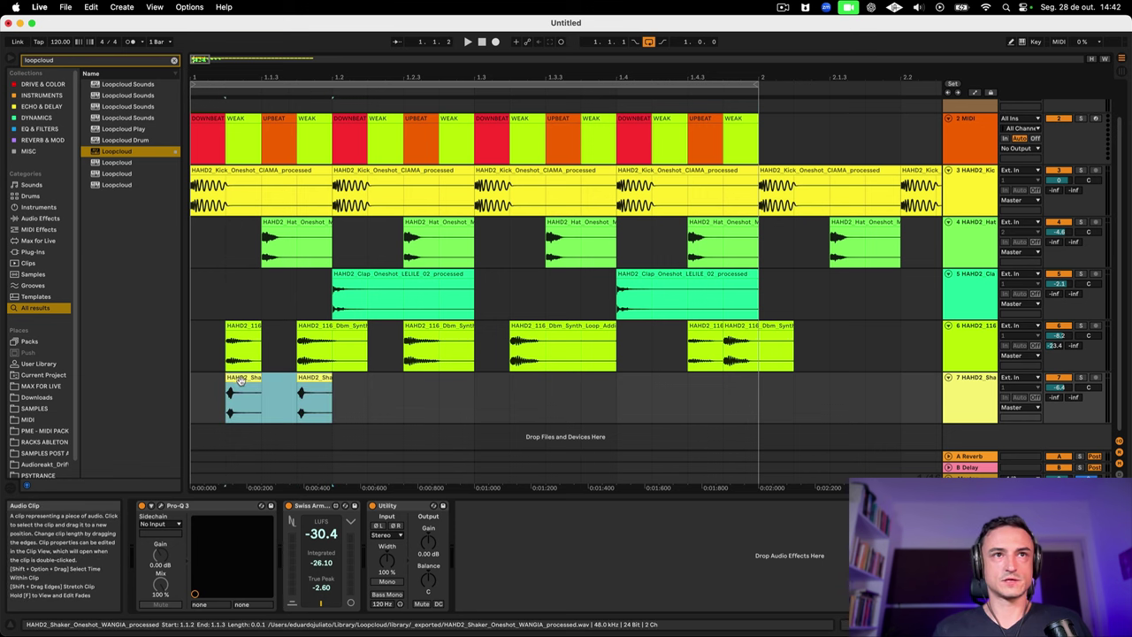
{"action": "left_click_drag", "start_coordinate": [197, 392], "coordinate": [533, 385]}
{"action": "left_click", "coordinate": [362, 398]}
{"action": "left_click_drag", "start_coordinate": [521, 379], "coordinate": [733, 378]}
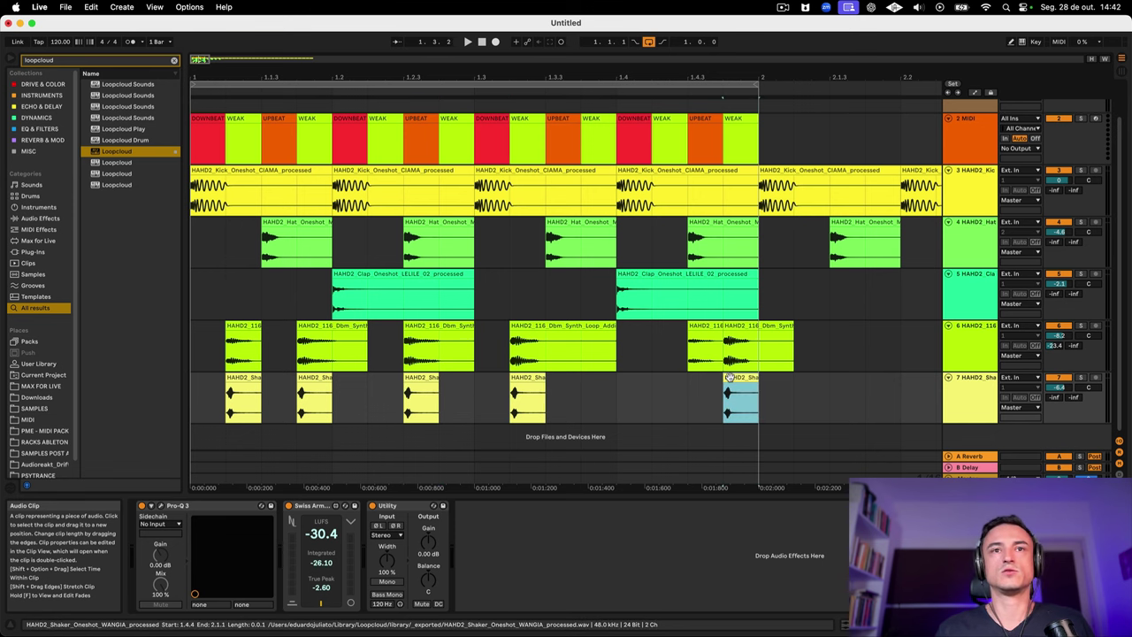
{"action": "left_click", "coordinate": [740, 392]}
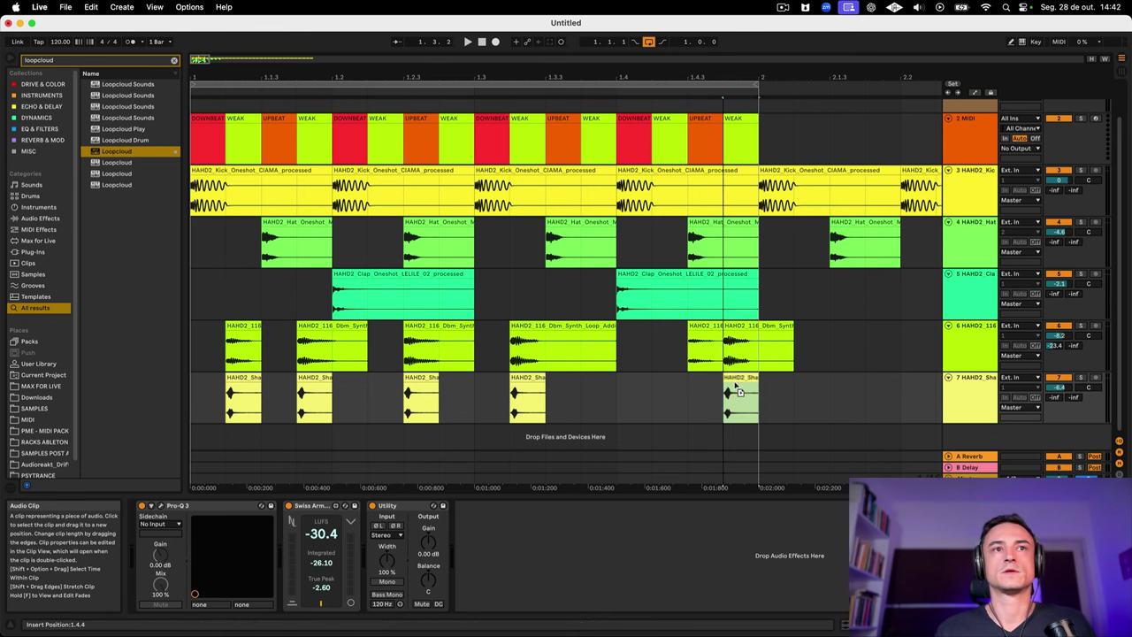
{"action": "left_click_drag", "start_coordinate": [720, 388], "coordinate": [674, 389]}
Step: Delete the synth hits from 1.3.1 onward and play the loop from the start
{"action": "left_click", "coordinate": [739, 327]}
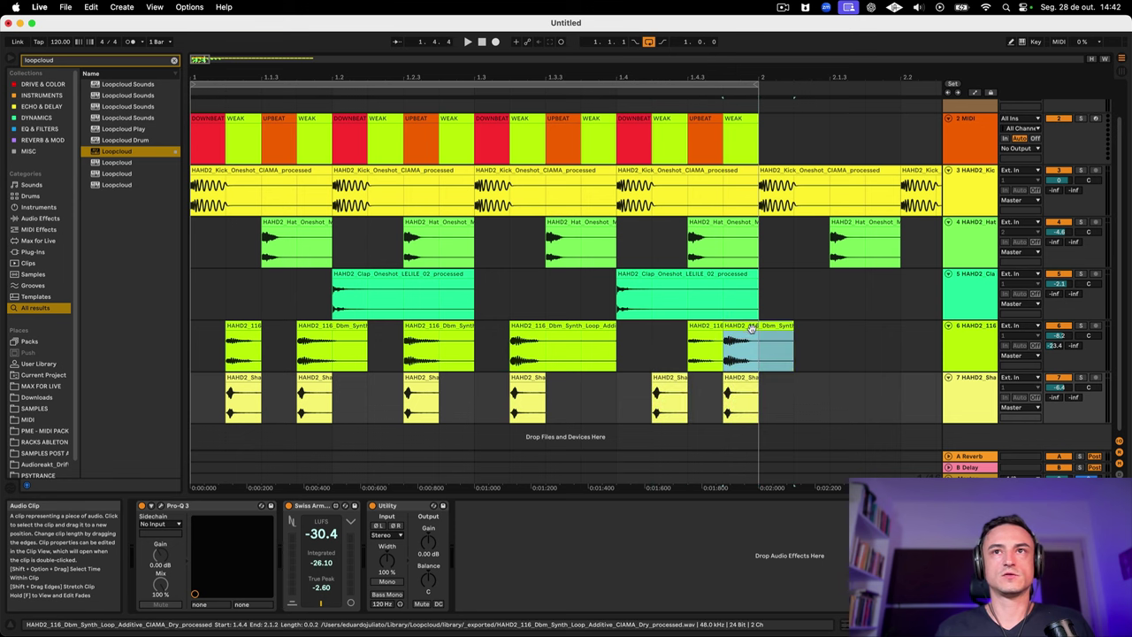
{"action": "left_click_drag", "start_coordinate": [482, 345], "coordinate": [812, 336]}
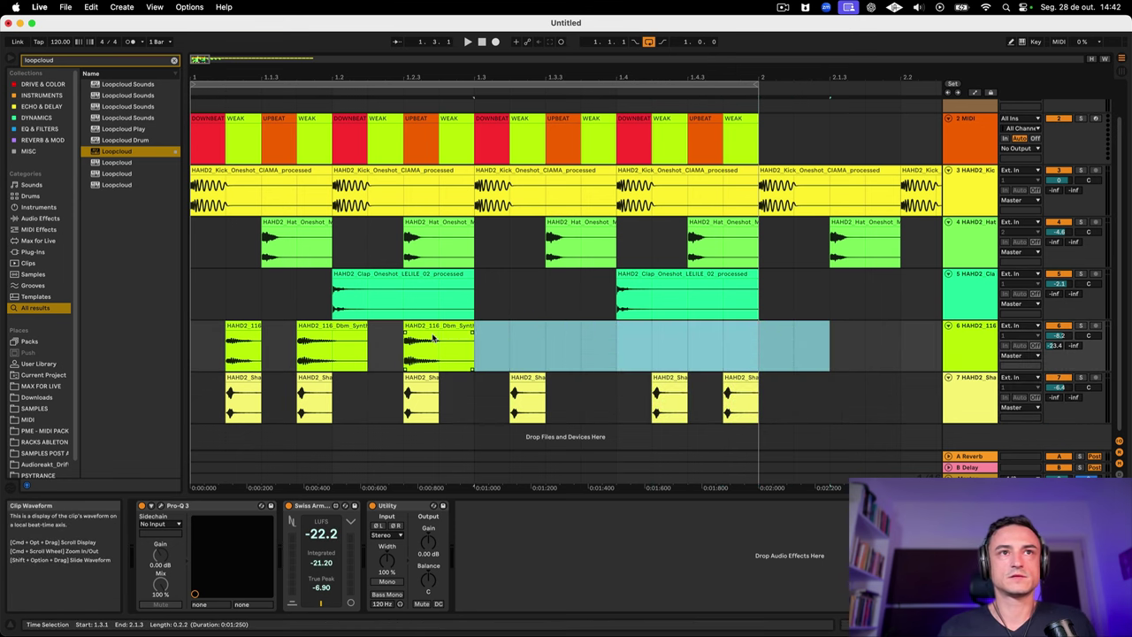
{"action": "key", "text": "Delete"}
{"action": "left_click", "coordinate": [189, 345]}
{"action": "key", "text": "space"}
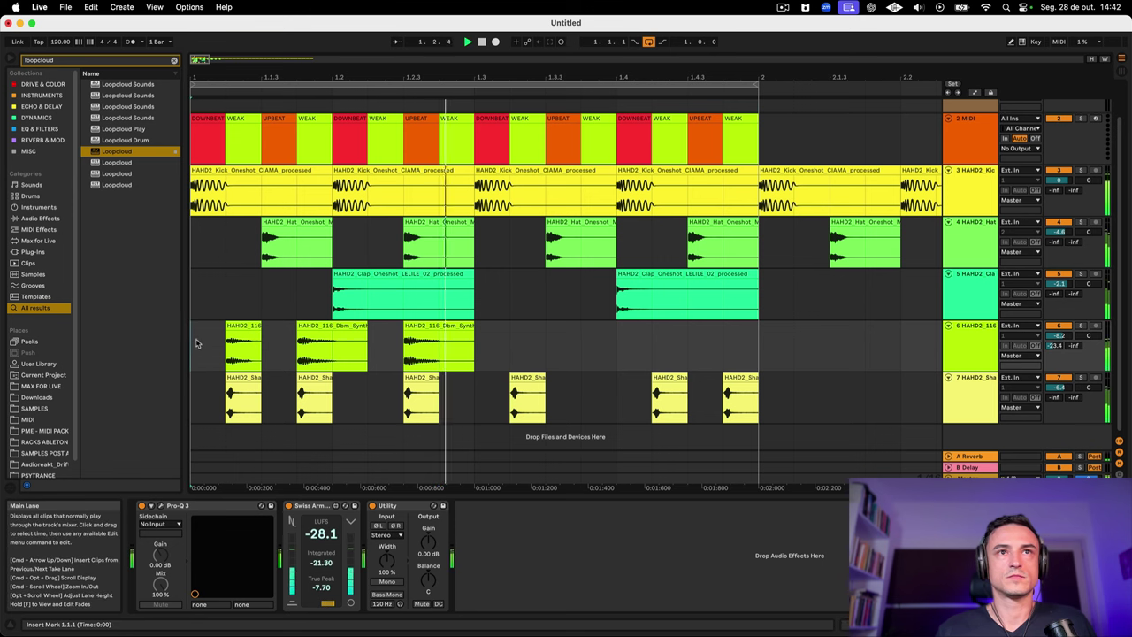
Step: Duplicate the synth pattern from 1.1.1 to 1.3.1 into the second half of the bar
{"action": "left_click_drag", "start_coordinate": [189, 345], "coordinate": [470, 345]}
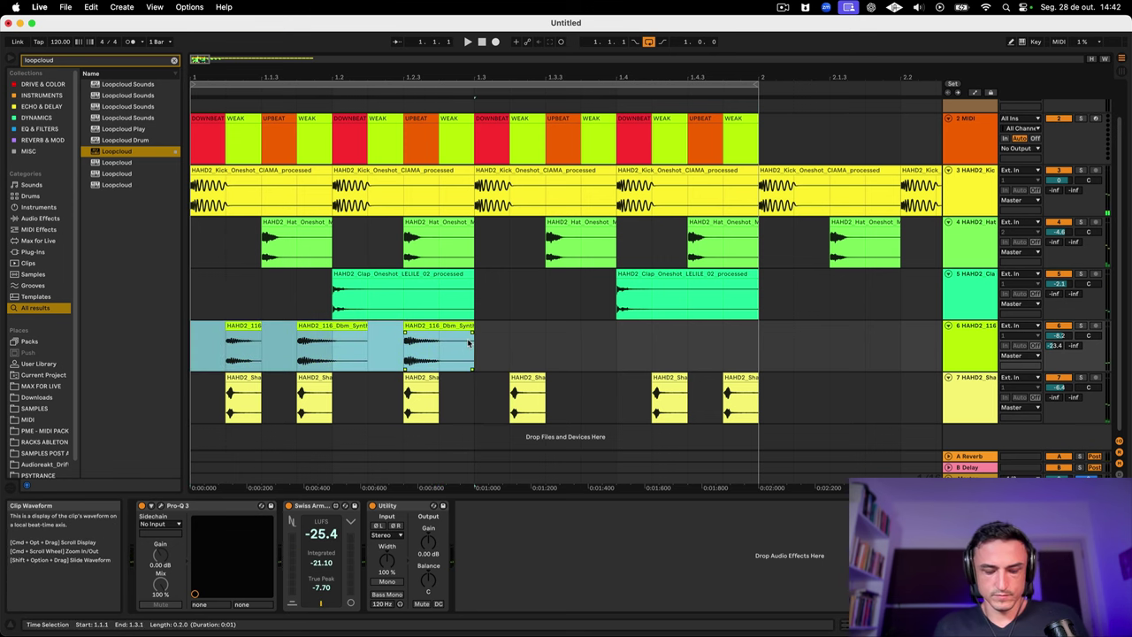
{"action": "key", "text": "super+z"}
{"action": "left_click", "coordinate": [195, 344]}
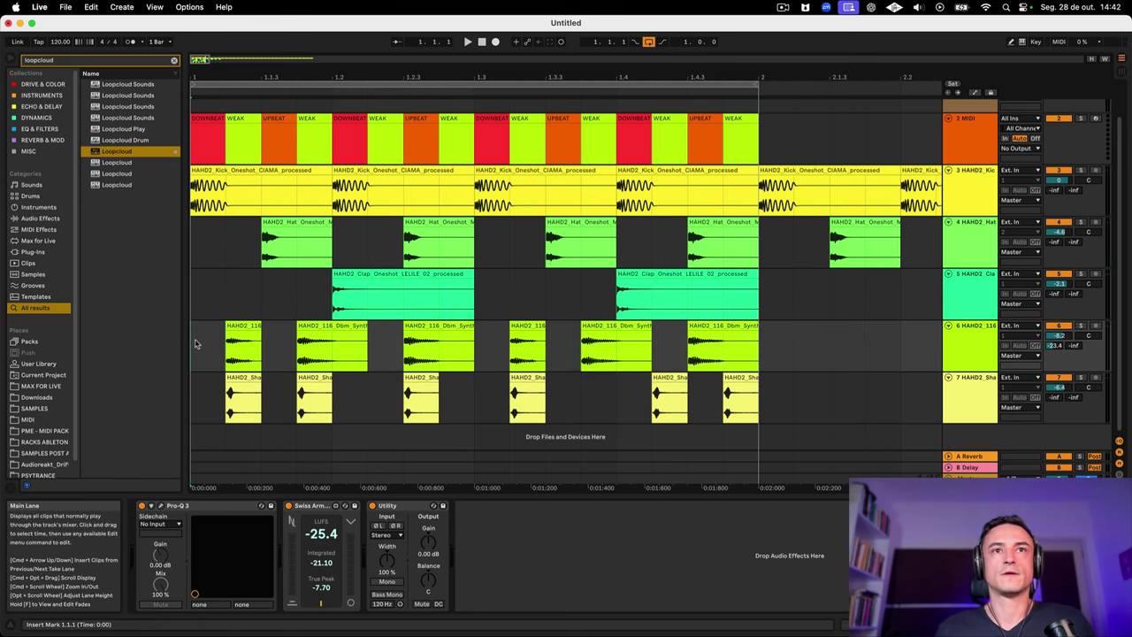
Step: Move the last two shaker hits to 1.3.4 and 1.4.3 to match the synth, and play the loop from the start
{"action": "left_click_drag", "start_coordinate": [668, 378], "coordinate": [634, 389]}
{"action": "left_click_drag", "start_coordinate": [743, 380], "coordinate": [707, 386]}
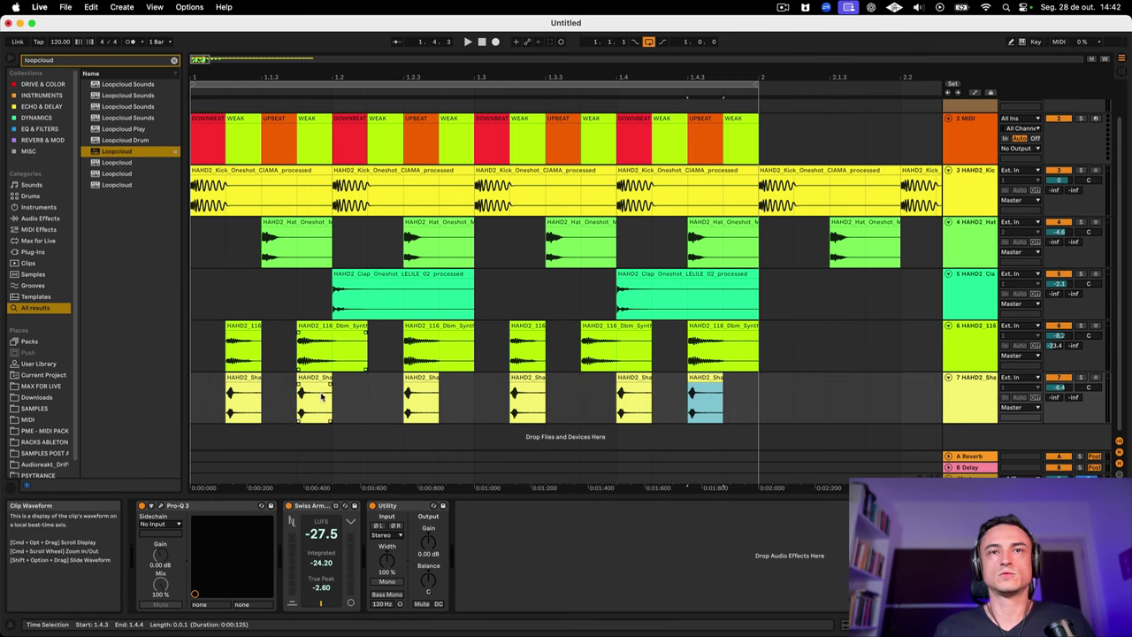
{"action": "left_click", "coordinate": [197, 346]}
{"action": "key", "text": "space"}
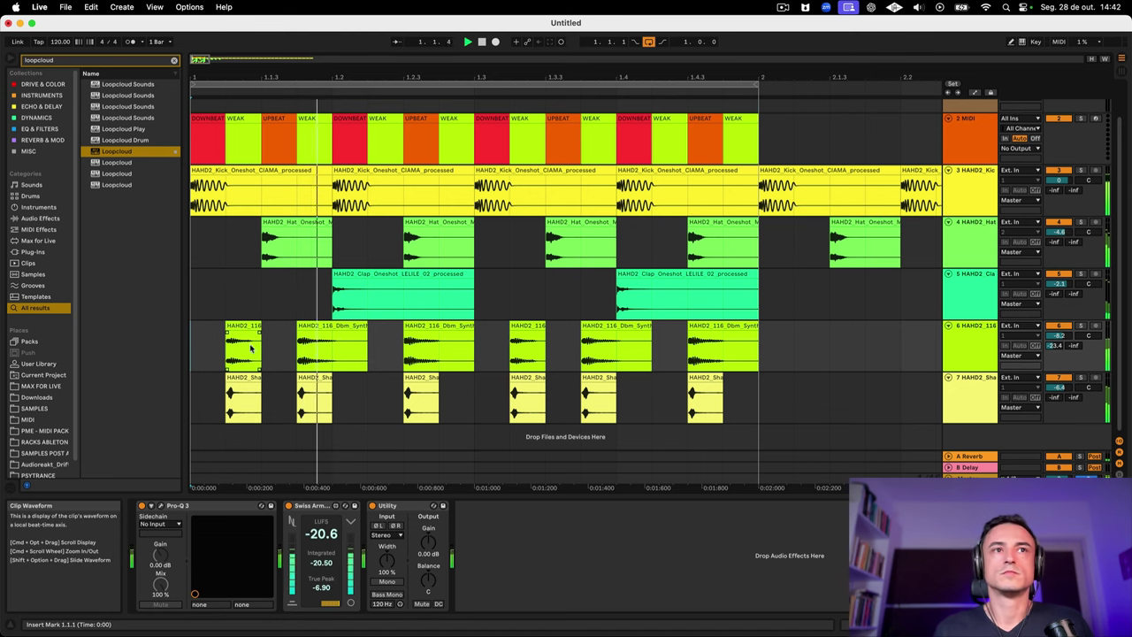
Step: Copy the shaker to 1.1.1 with lower clip gain and fill the bar with alternating soft and loud sixteenth hits
{"action": "left_click", "coordinate": [235, 389]}
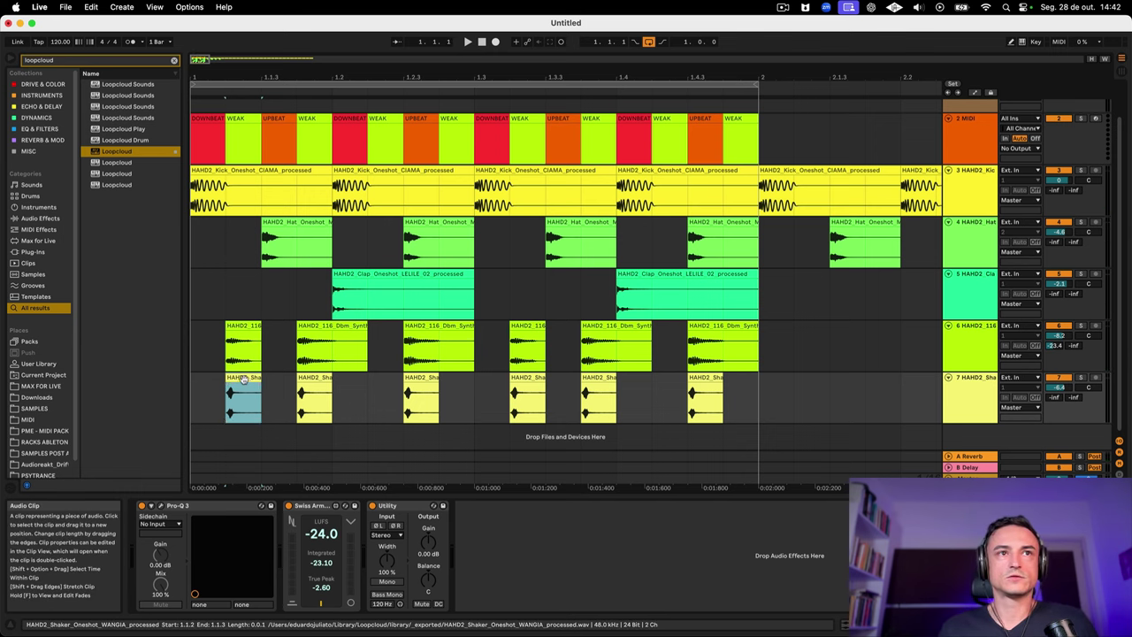
{"action": "left_click_drag", "start_coordinate": [240, 379], "coordinate": [203, 386]}
{"action": "double_click", "coordinate": [203, 386]}
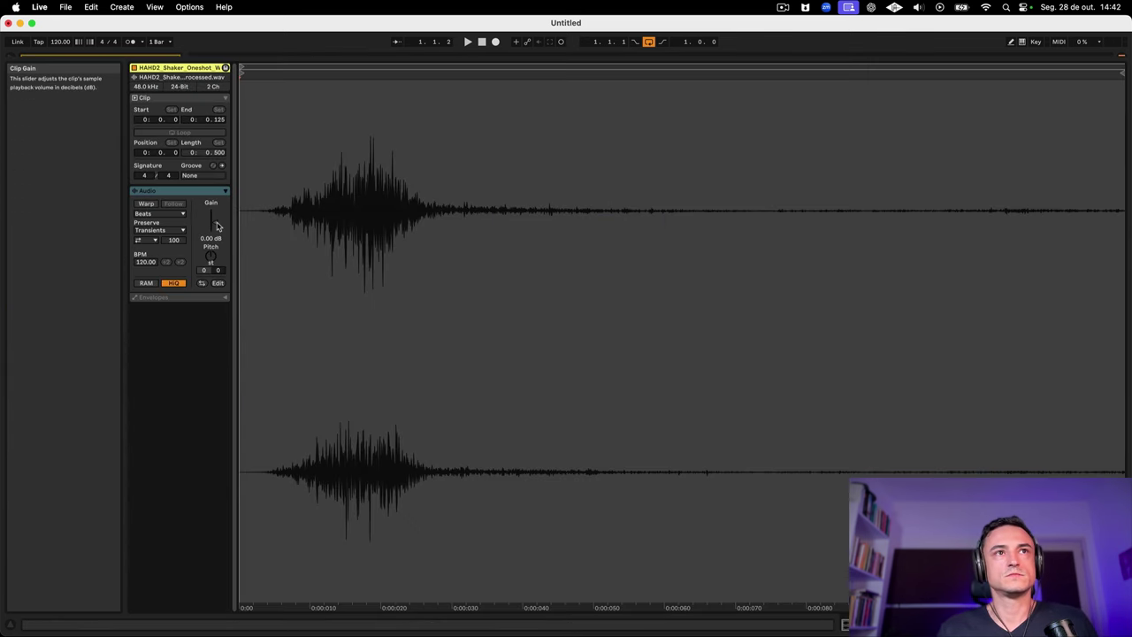
{"action": "left_click_drag", "start_coordinate": [213, 224], "coordinate": [213, 228]}
{"action": "key", "text": "shift+Tab"}
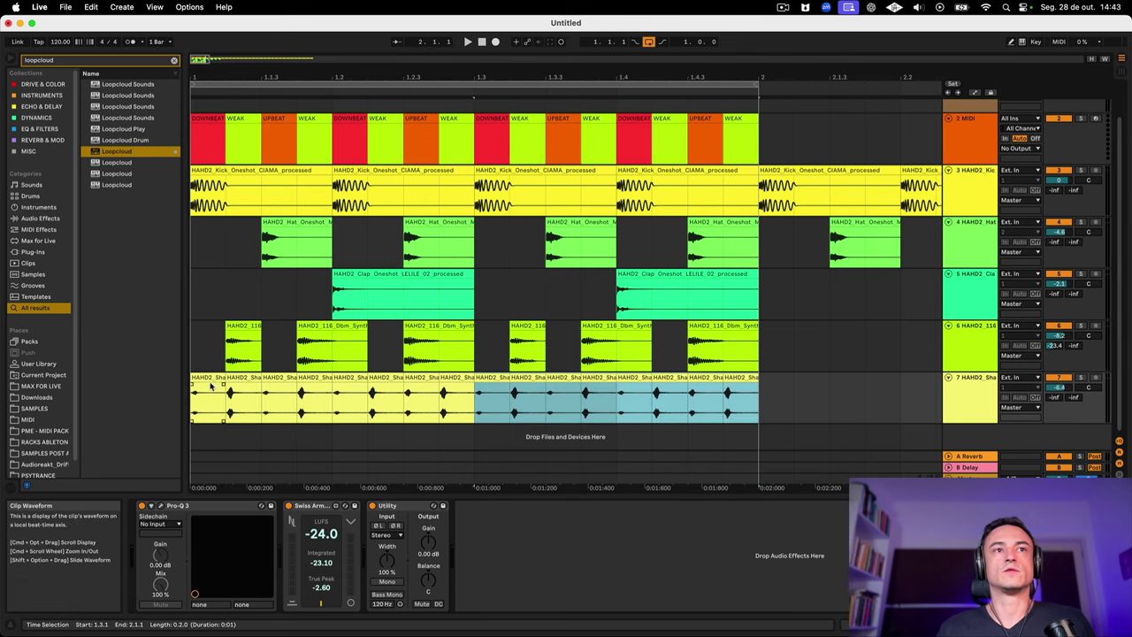
Step: Play the loop from the start to hear the full sixteenth-note shaker pattern, and stop playback
{"action": "left_click", "coordinate": [205, 380]}
{"action": "key", "text": "space"}
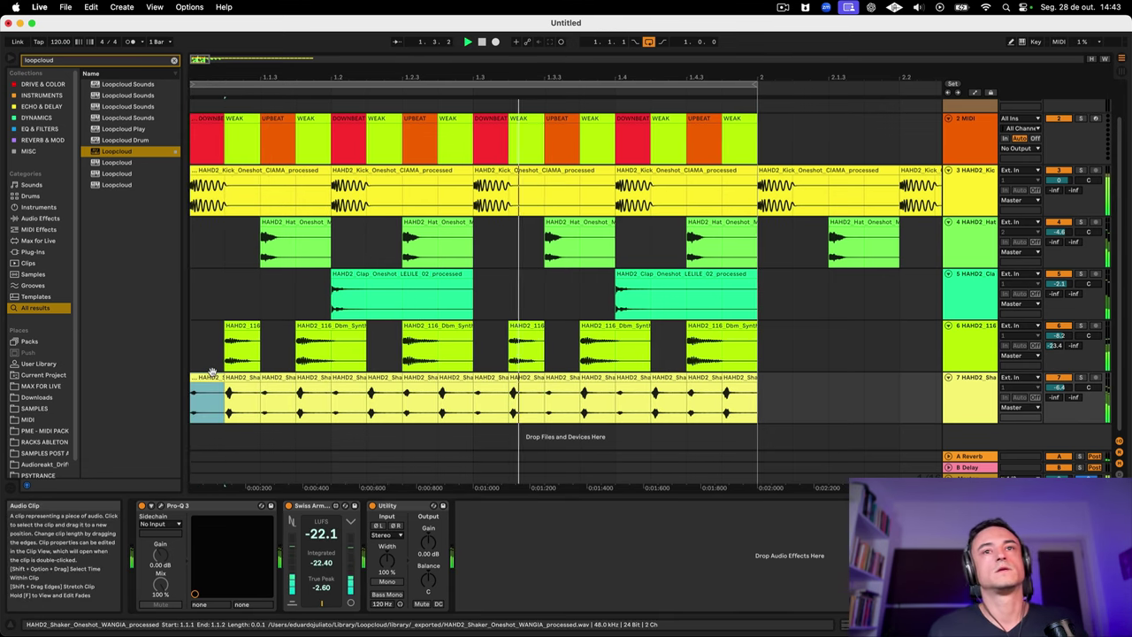
{"action": "scroll", "coordinate": [209, 375], "scroll_direction": "up", "scroll_amount": 1}
{"action": "scroll", "coordinate": [207, 374], "scroll_direction": "down", "scroll_amount": 1}
{"action": "scroll", "coordinate": [206, 375], "scroll_direction": "left", "scroll_amount": 1}
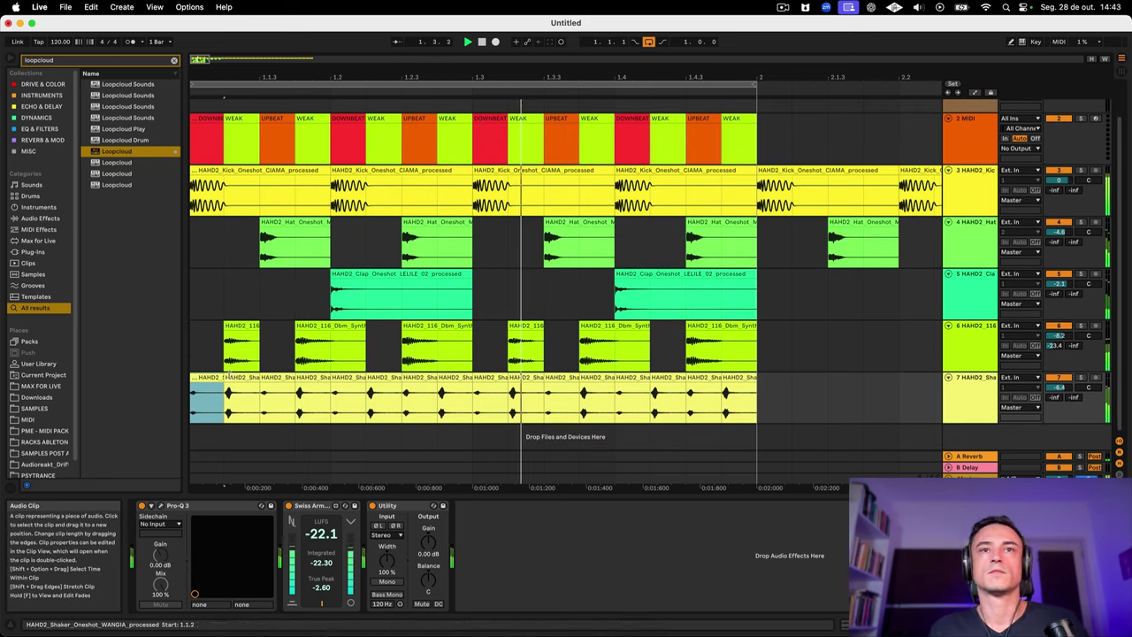
{"action": "left_click", "coordinate": [754, 372]}
{"action": "key", "text": "space"}
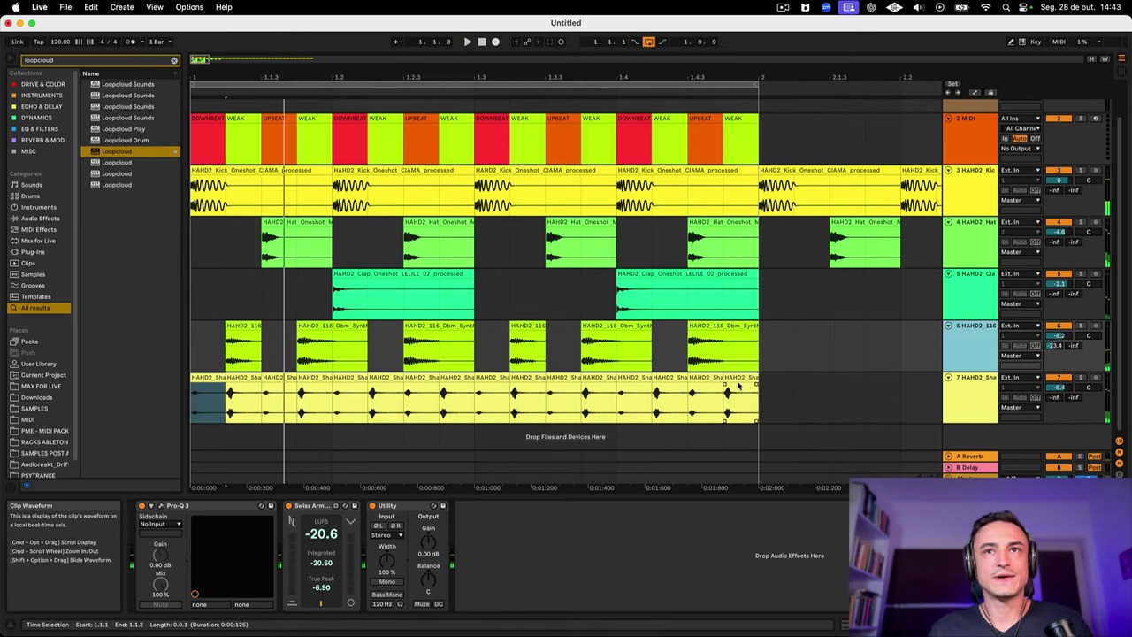
Step: Solo the shaker track, examine its loud hits on the weak positions, and turn solo off
{"action": "scroll", "coordinate": [601, 394], "scroll_direction": "up", "scroll_amount": 1}
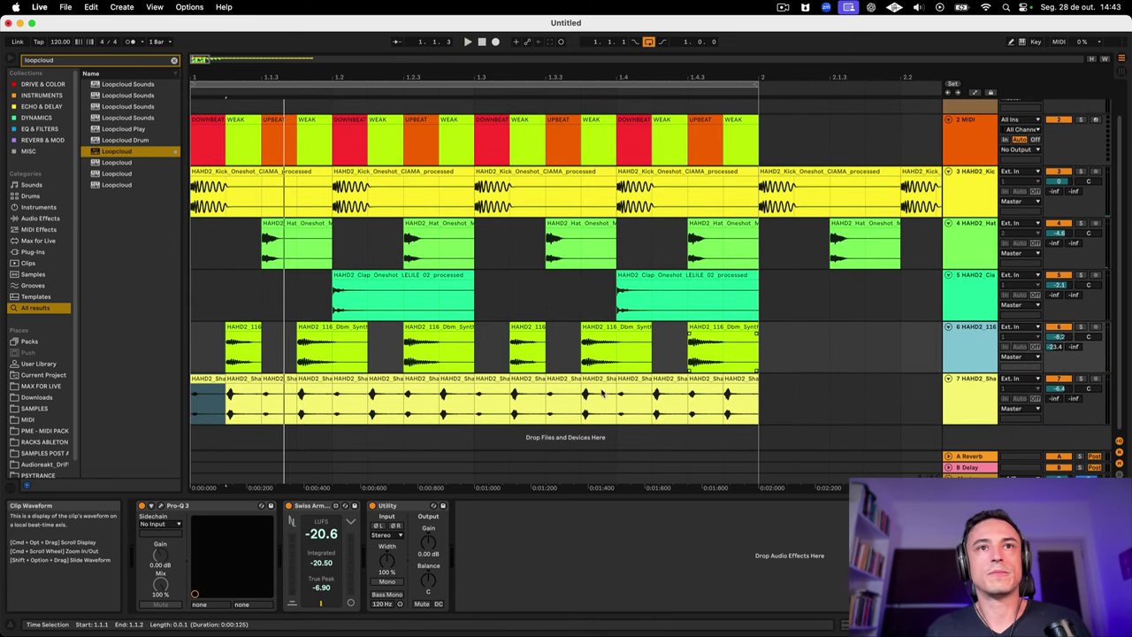
{"action": "left_click", "coordinate": [454, 390]}
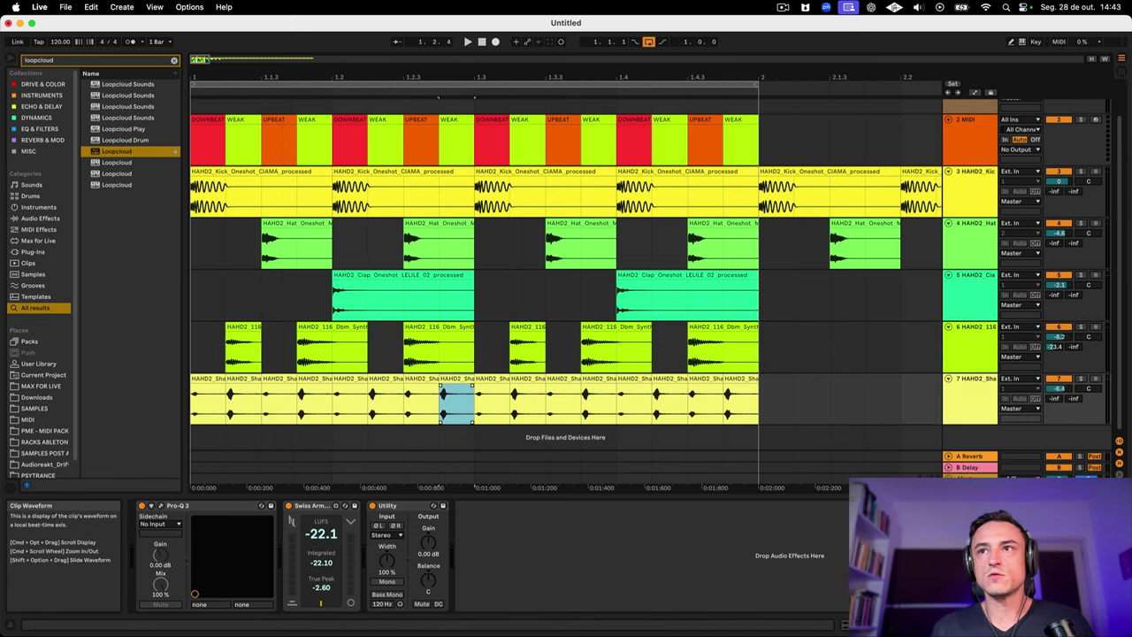
{"action": "left_click", "coordinate": [1079, 379]}
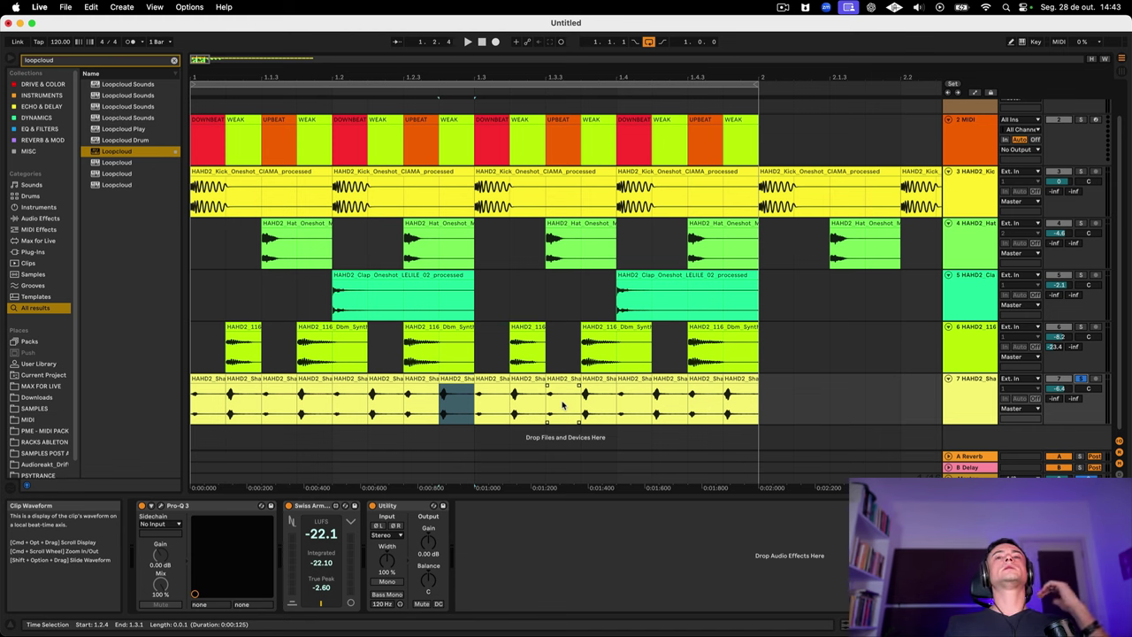
{"action": "left_click", "coordinate": [675, 378]}
{"action": "left_click", "coordinate": [754, 377]}
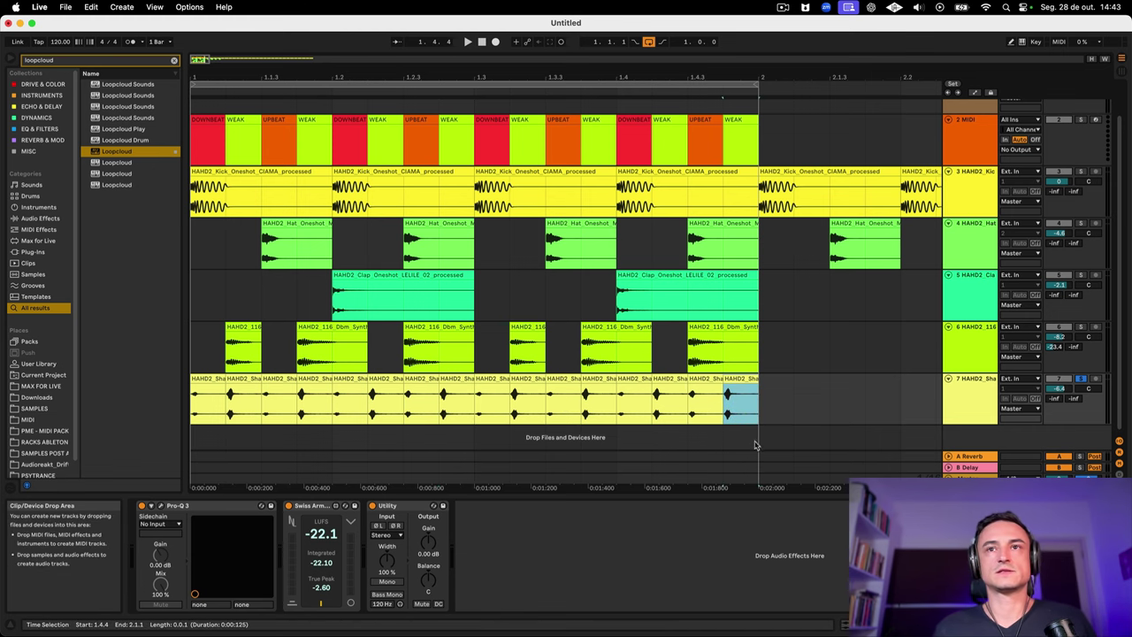
{"action": "left_click", "coordinate": [957, 385]}
{"action": "left_click", "coordinate": [1081, 378]}
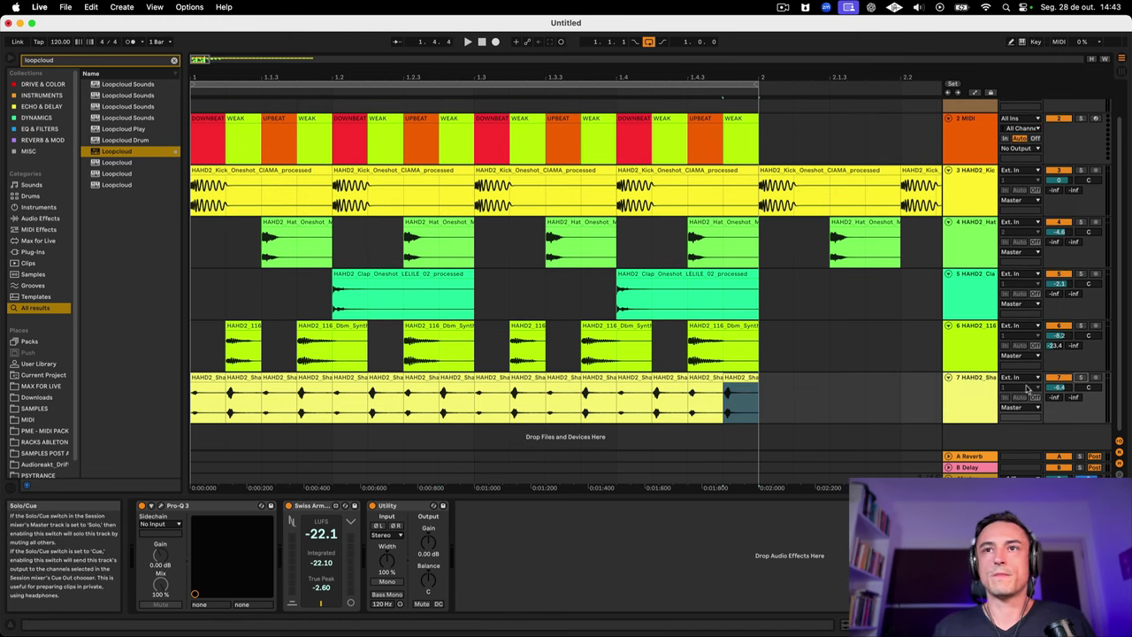
Step: Place the percussion one-shot at 1.1.2 and 1.4.3 with its track volume at -4.2 dB, playing the loop in between
{"action": "left_click", "coordinate": [955, 404]}
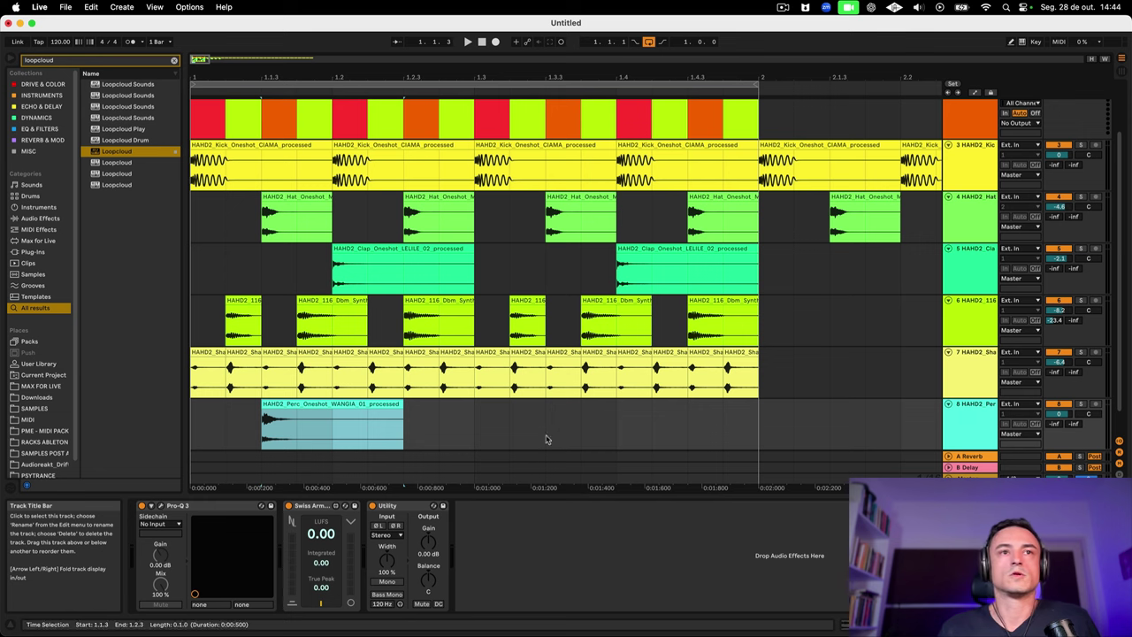
{"action": "scroll", "coordinate": [452, 433], "scroll_direction": "down", "scroll_amount": 2}
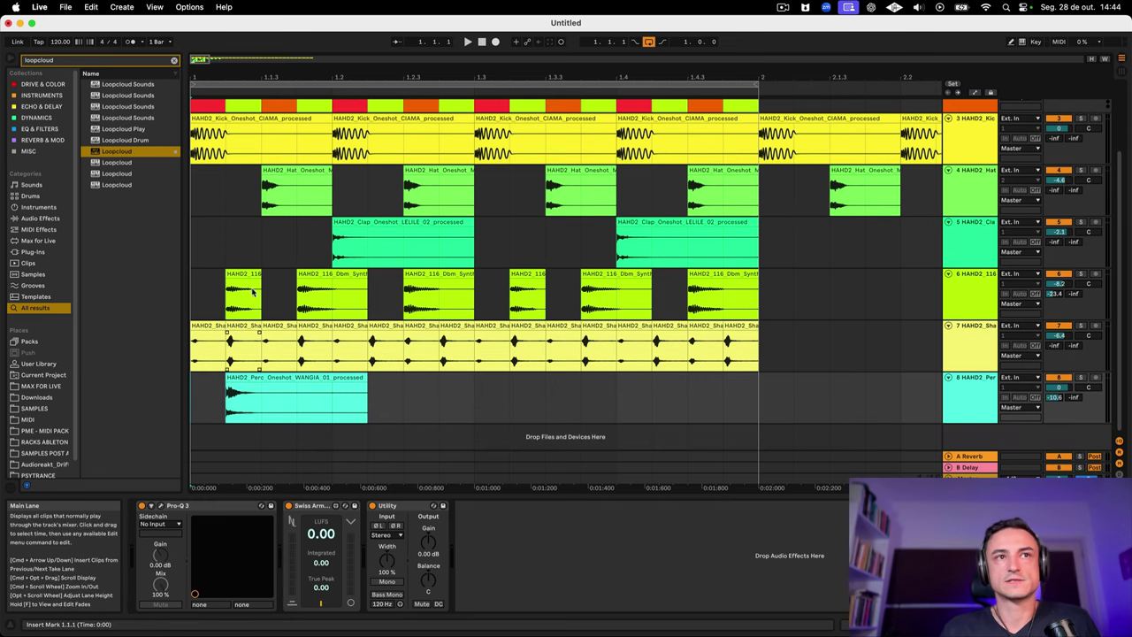
{"action": "key", "text": "space"}
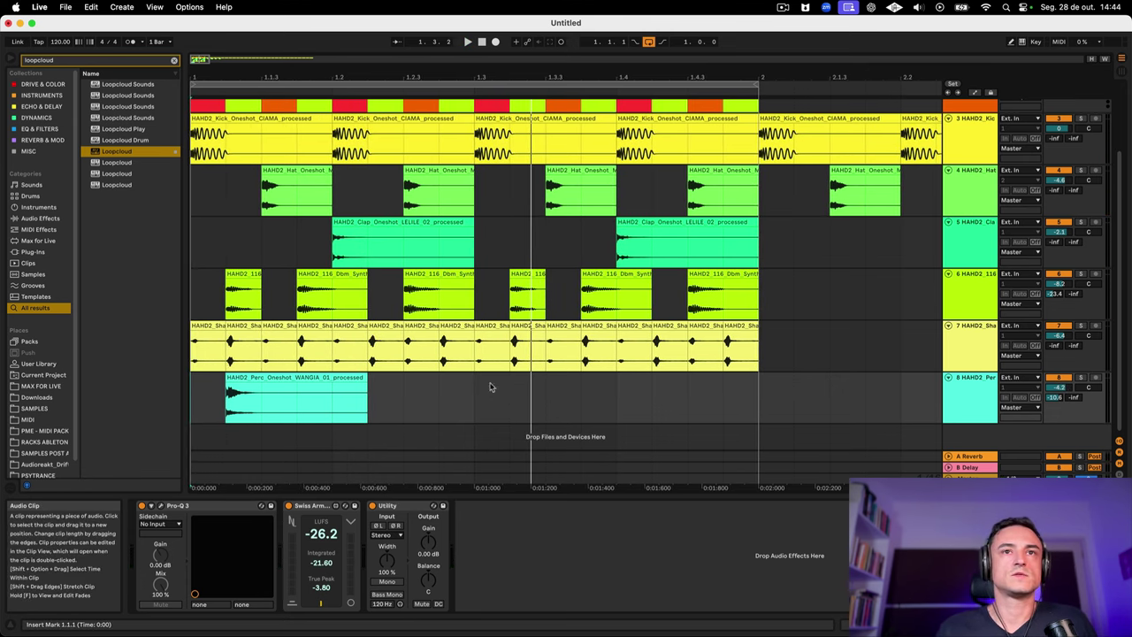
{"action": "key", "text": "space"}
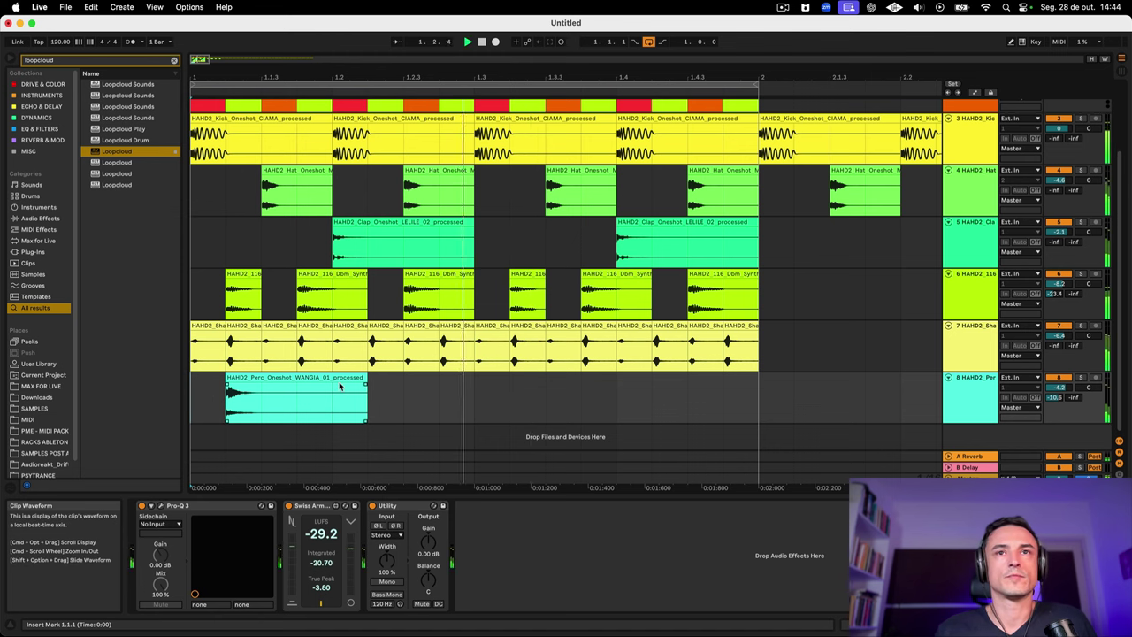
{"action": "left_click_drag", "start_coordinate": [276, 379], "coordinate": [732, 394]}
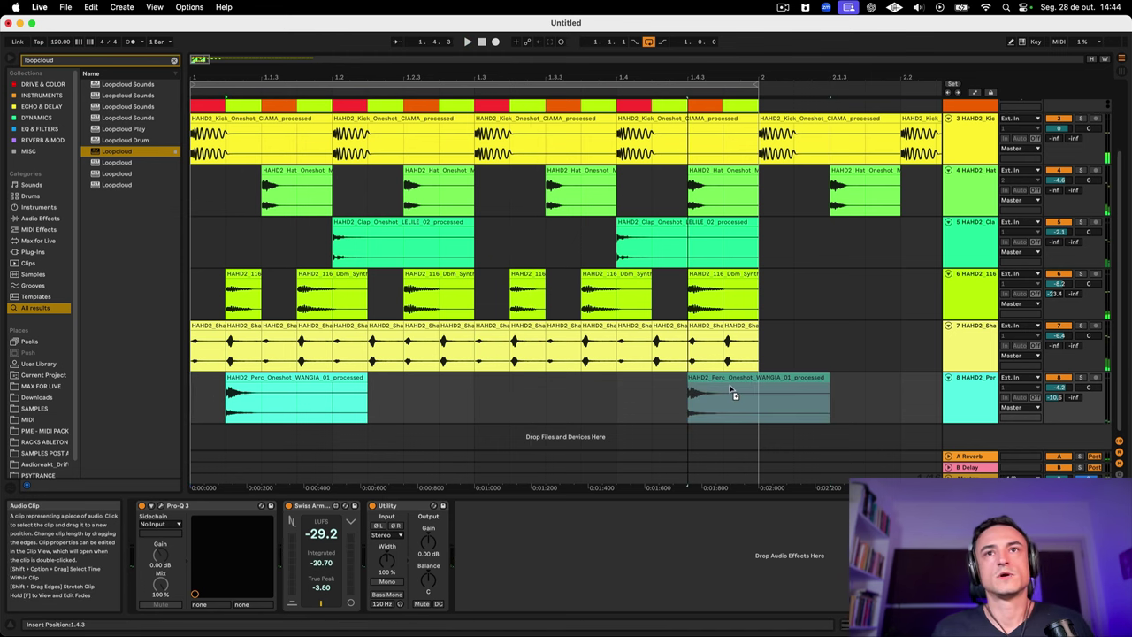
Step: Recolor the synth track magenta and apply the track color to its clips
{"action": "left_click", "coordinate": [703, 292]}
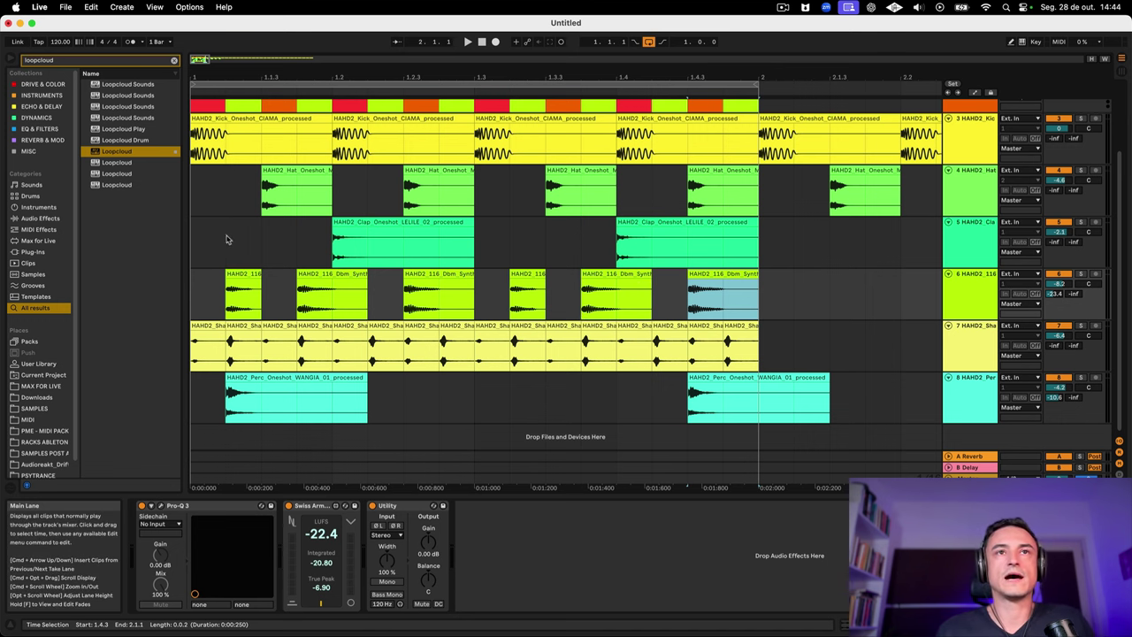
{"action": "left_click", "coordinate": [951, 296]}
{"action": "right_click", "coordinate": [964, 290]}
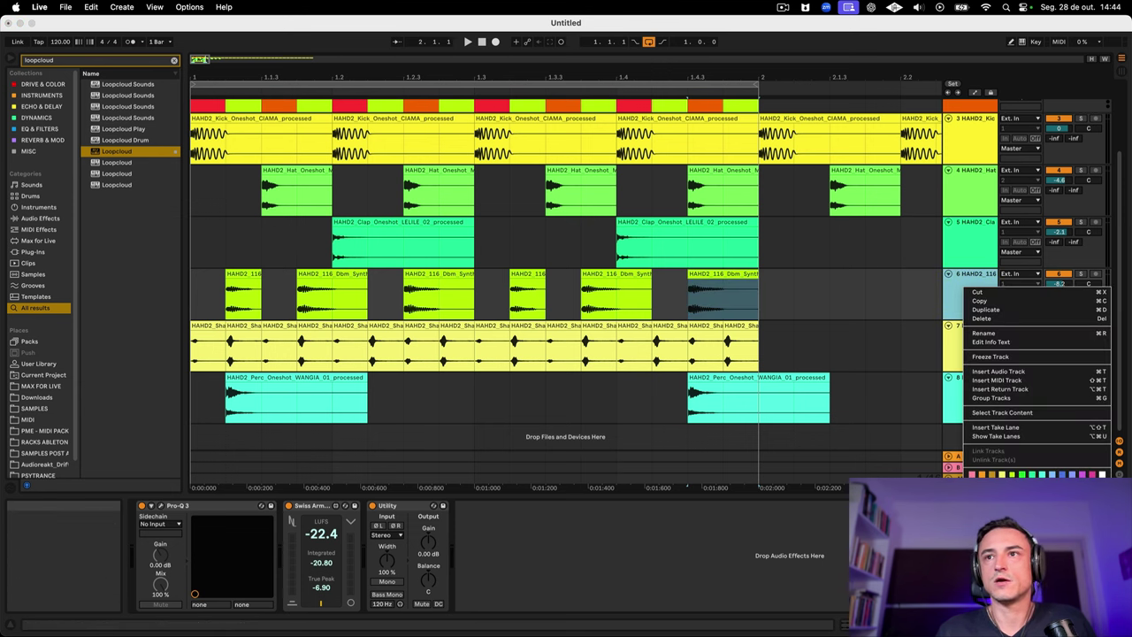
{"action": "left_click", "coordinate": [1092, 484]}
{"action": "right_click", "coordinate": [981, 300]}
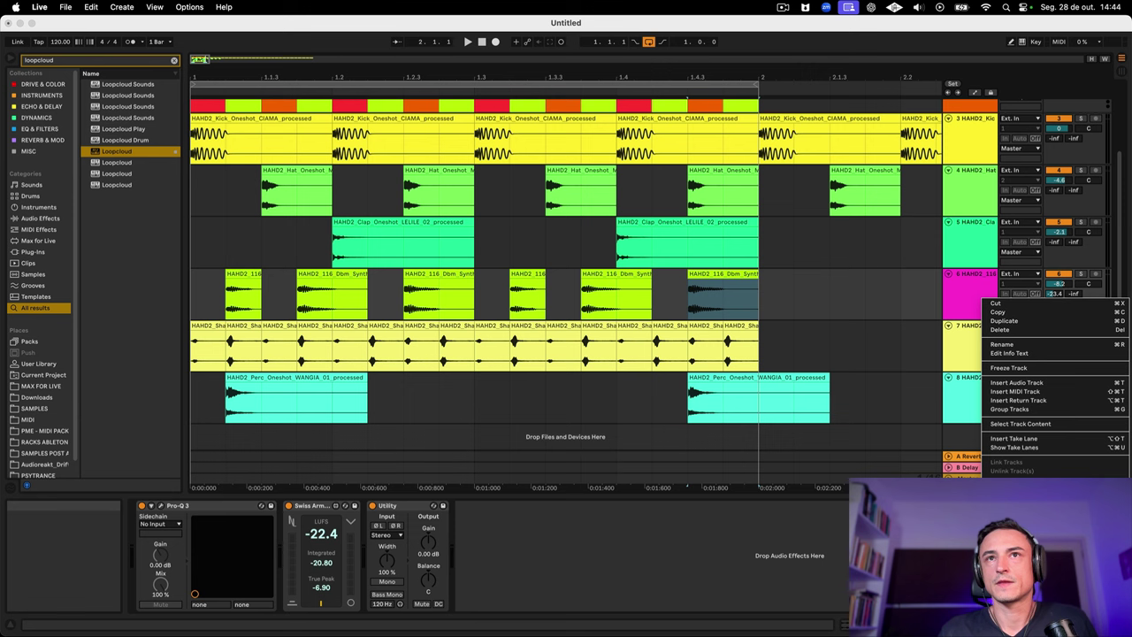
{"action": "left_click", "coordinate": [1026, 485]}
Step: Move the second percussion hit to 1.3.4 and play the loop from the start
{"action": "left_click", "coordinate": [705, 381]}
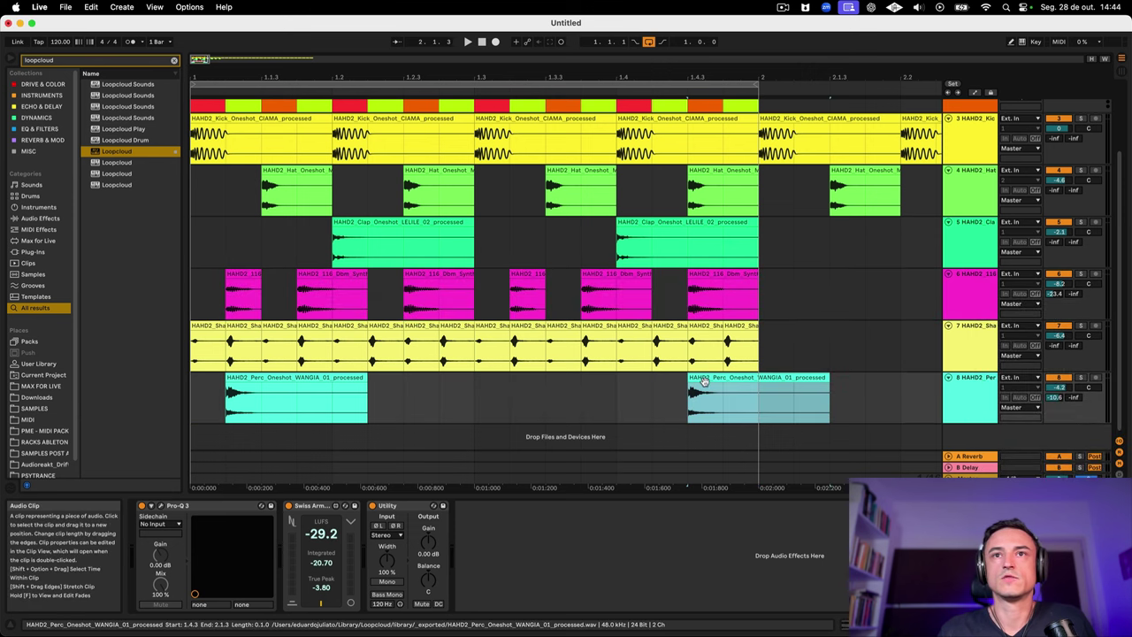
{"action": "left_click", "coordinate": [283, 393]}
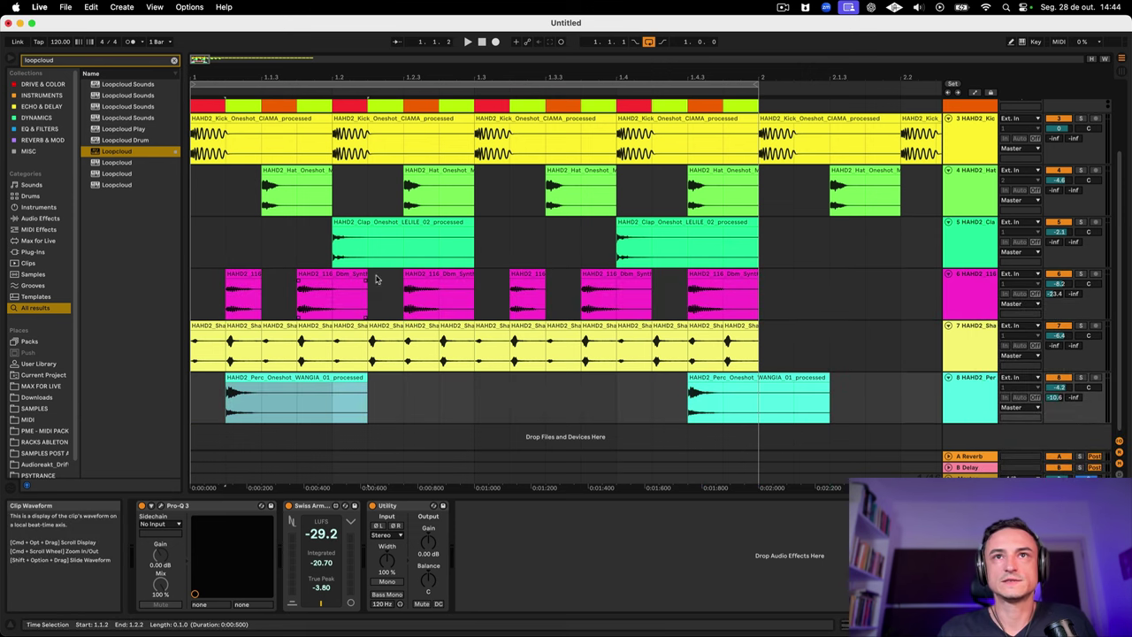
{"action": "left_click", "coordinate": [220, 383]}
{"action": "key", "text": "space"}
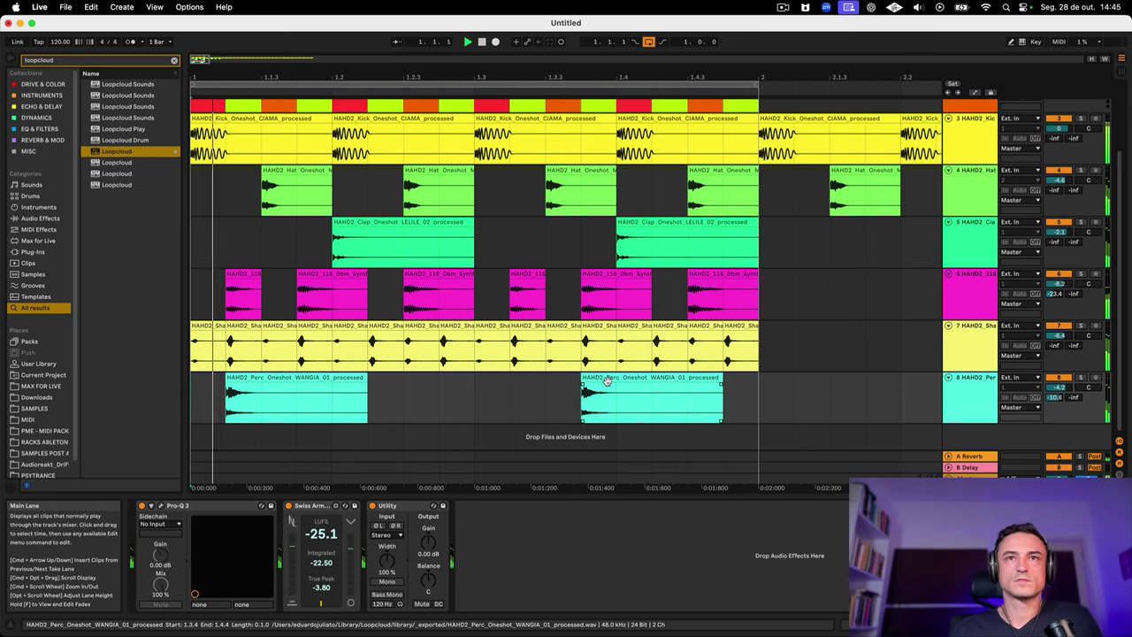
Step: Replace the second percussion hit with the WANGIA 04 snare one-shot at 1.3.4 on its own track and play the loop from the start
{"action": "left_click", "coordinate": [654, 402]}
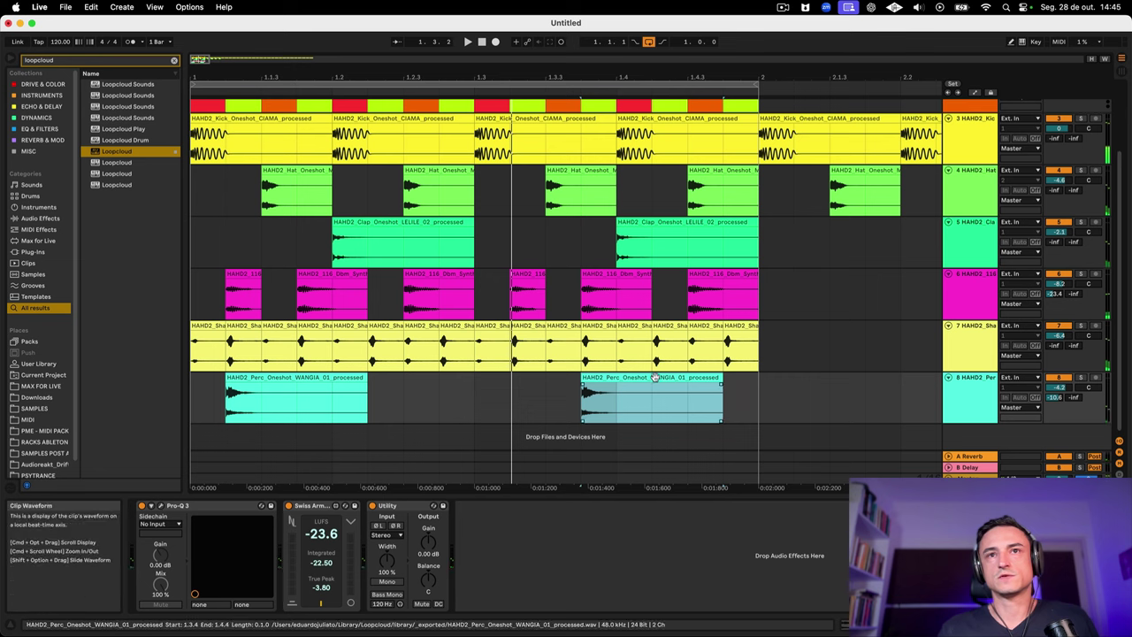
{"action": "key", "text": "Delete"}
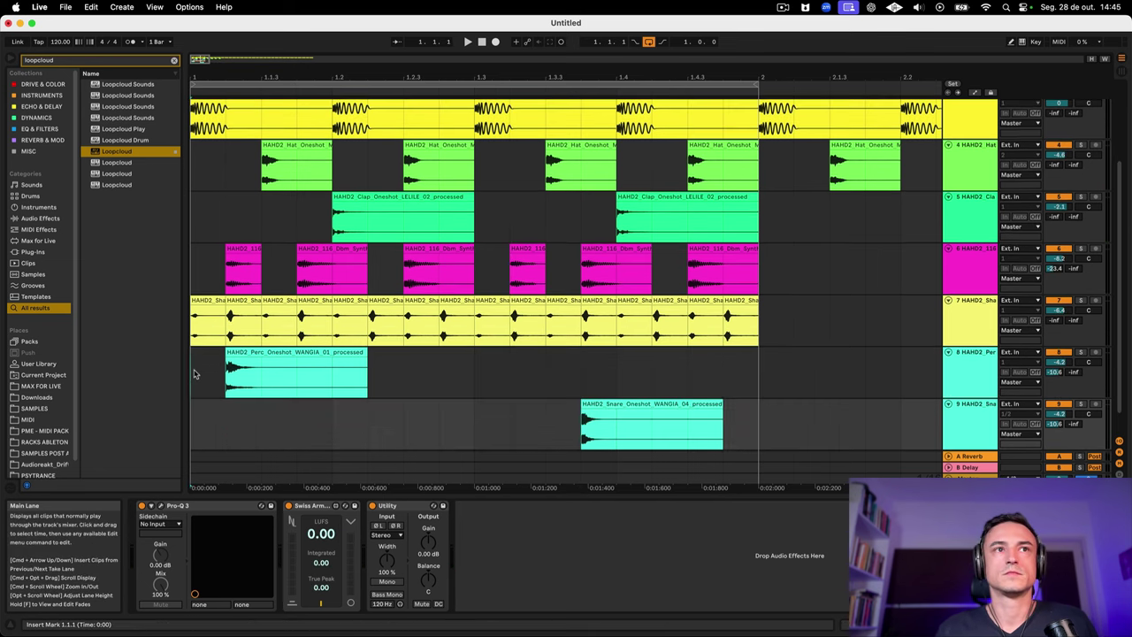
{"action": "left_click", "coordinate": [199, 372]}
{"action": "key", "text": "space"}
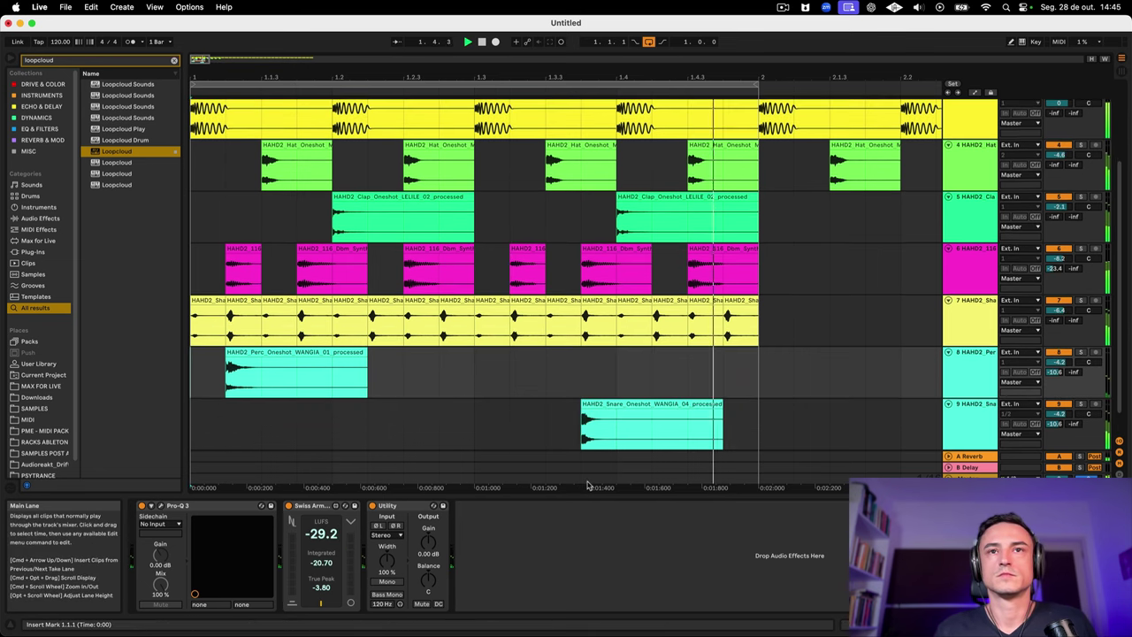
{"action": "scroll", "coordinate": [500, 460], "scroll_direction": "down", "scroll_amount": 1}
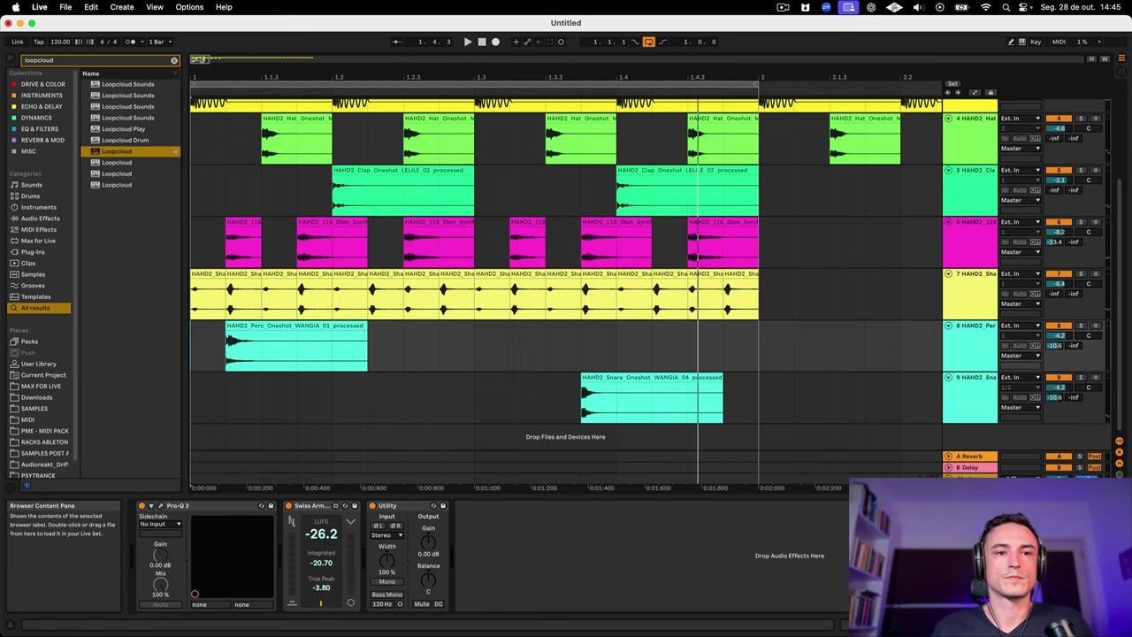
Step: Switch to Loopcloud, audition a percussion one-shot and buy HAHD2 Perc Oneshot HIKA 04
{"action": "key", "text": "super+Tab"}
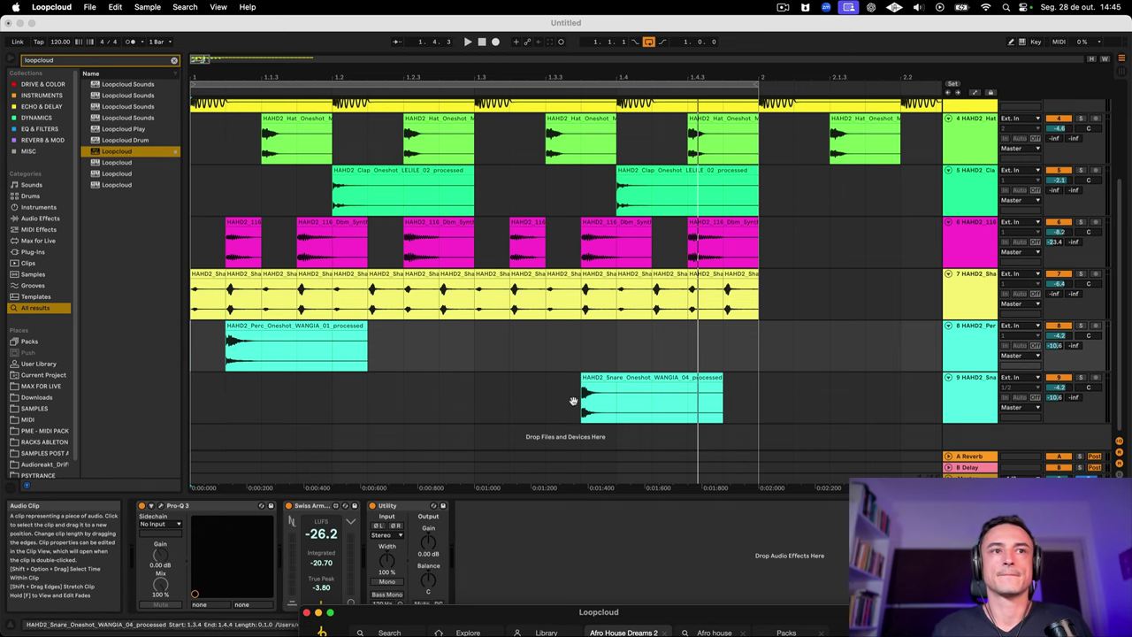
{"action": "left_click_drag", "start_coordinate": [488, 623], "coordinate": [298, 117]}
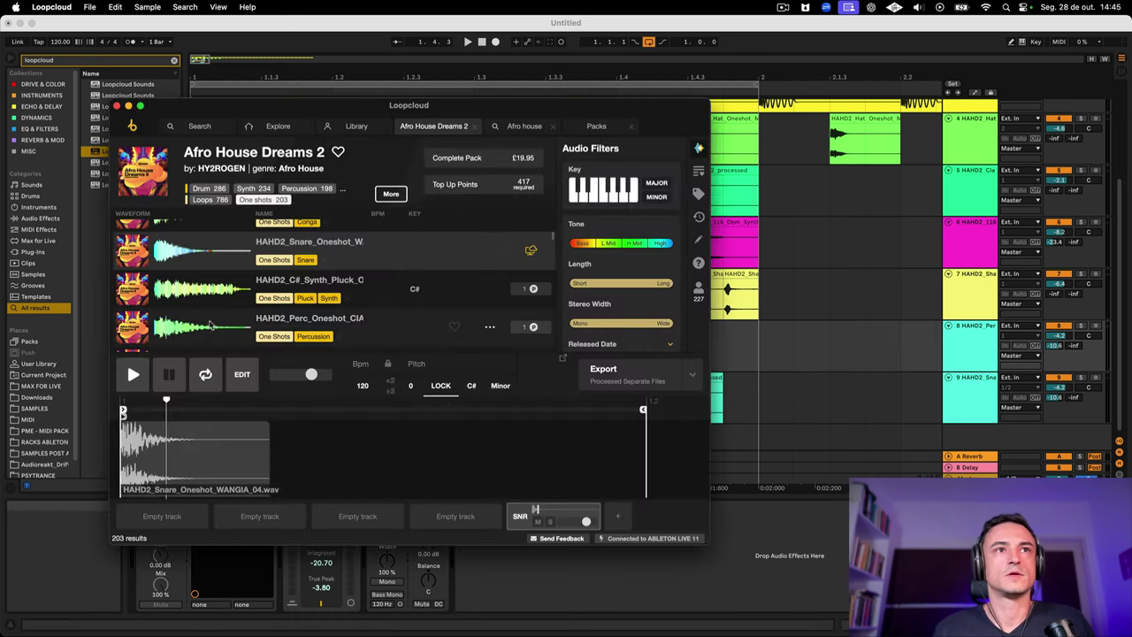
{"action": "scroll", "coordinate": [185, 313], "scroll_direction": "down", "scroll_amount": 3}
{"action": "scroll", "coordinate": [165, 254], "scroll_direction": "up", "scroll_amount": 1}
{"action": "left_click", "coordinate": [166, 259]}
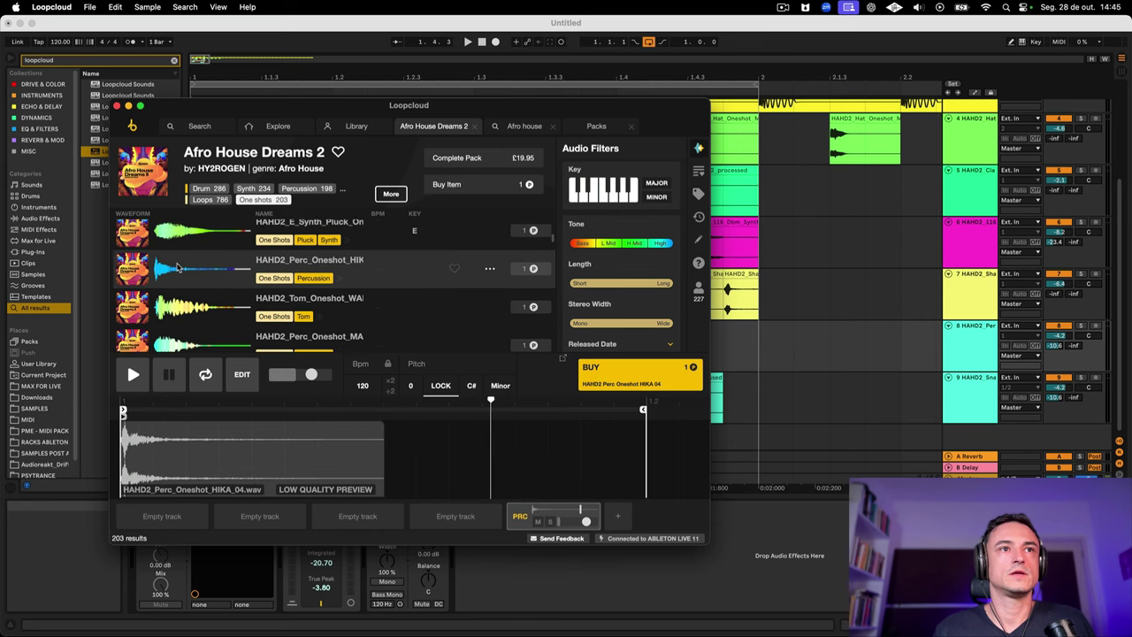
{"action": "left_click", "coordinate": [619, 374]}
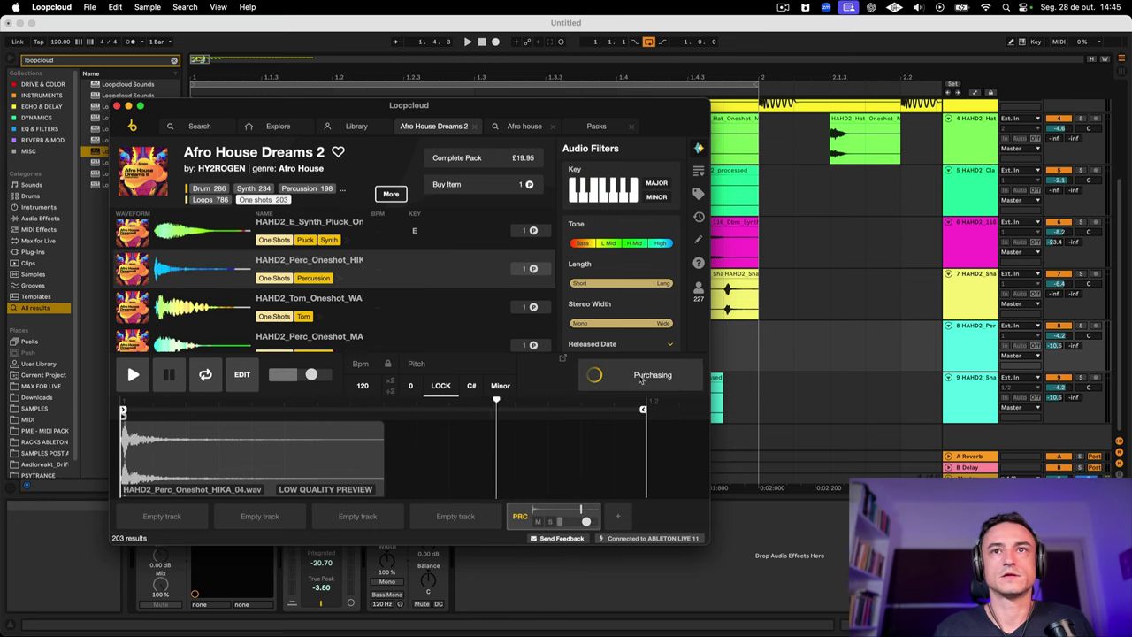
{"action": "left_click_drag", "start_coordinate": [527, 107], "coordinate": [875, 571]}
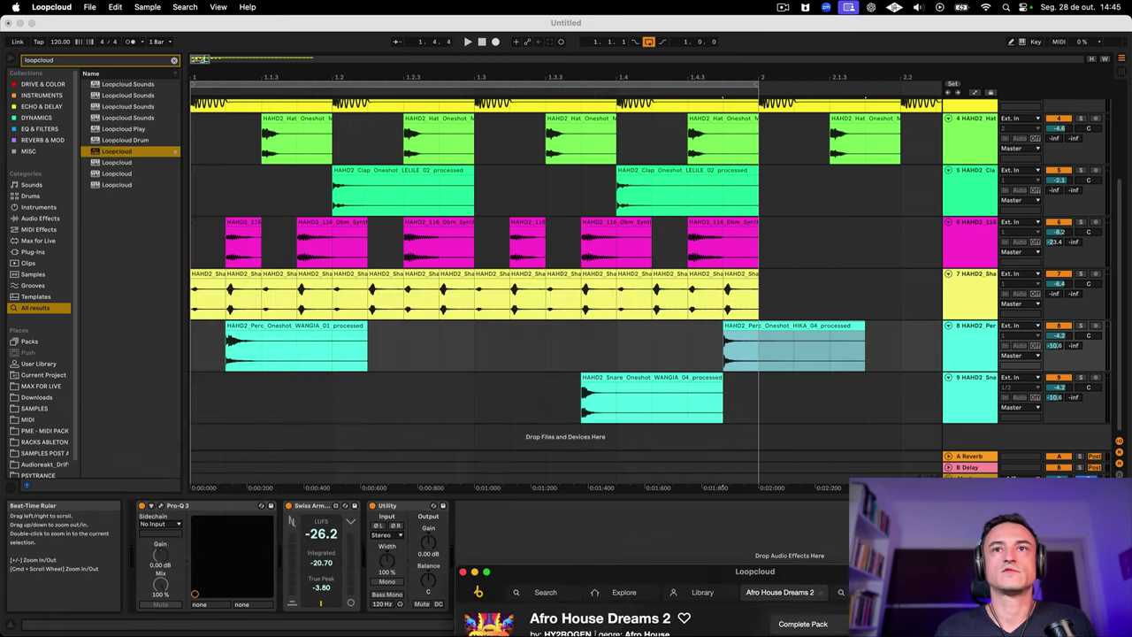
Step: Move the HIKA 04 percussion clip to 1.4.3 on the percussion track and play the loop
{"action": "left_click", "coordinate": [745, 324]}
{"action": "left_click_drag", "start_coordinate": [745, 325], "coordinate": [707, 328]}
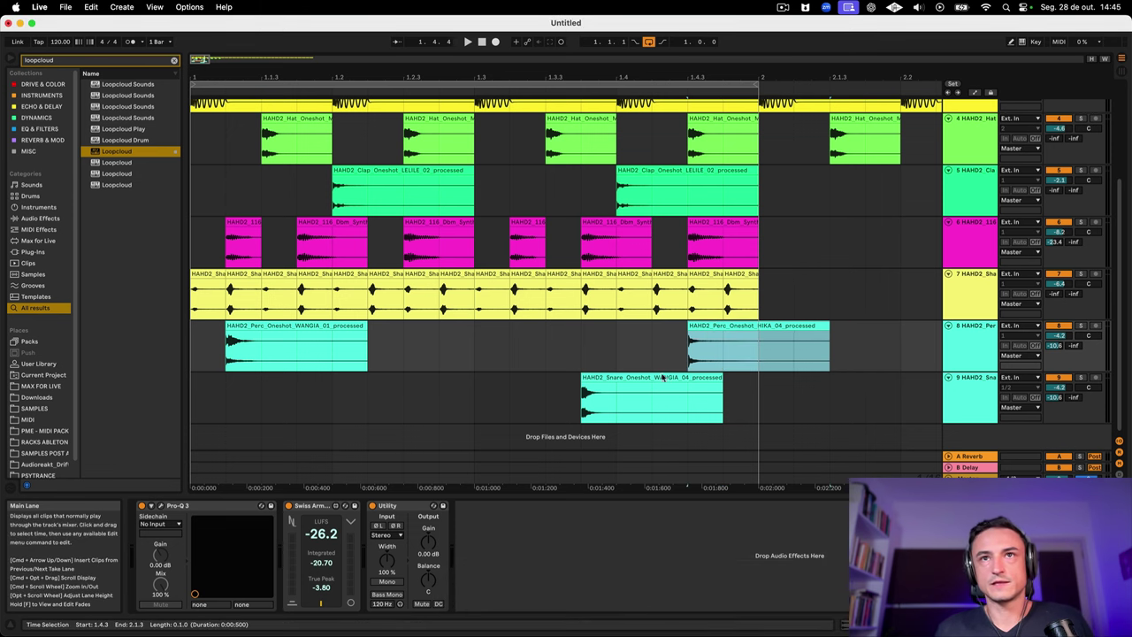
{"action": "left_click", "coordinate": [509, 404]}
{"action": "key", "text": "space"}
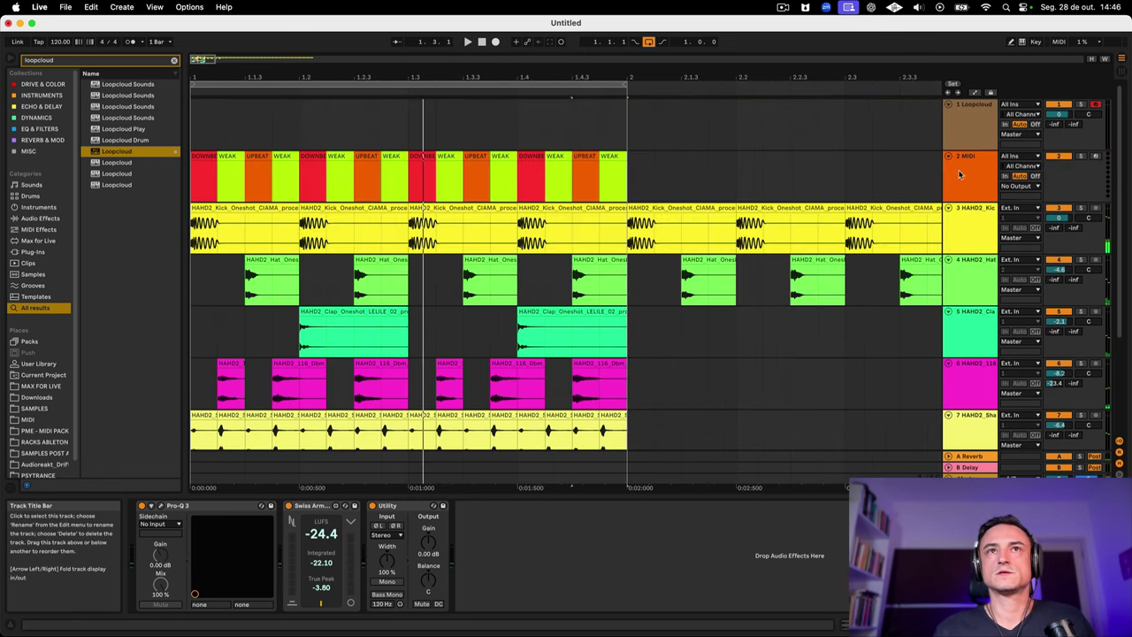
Step: Select the Loopcloud track and switch to the Loopcloud sample browser for another sound
{"action": "left_click", "coordinate": [960, 173]}
{"action": "left_click", "coordinate": [960, 147]}
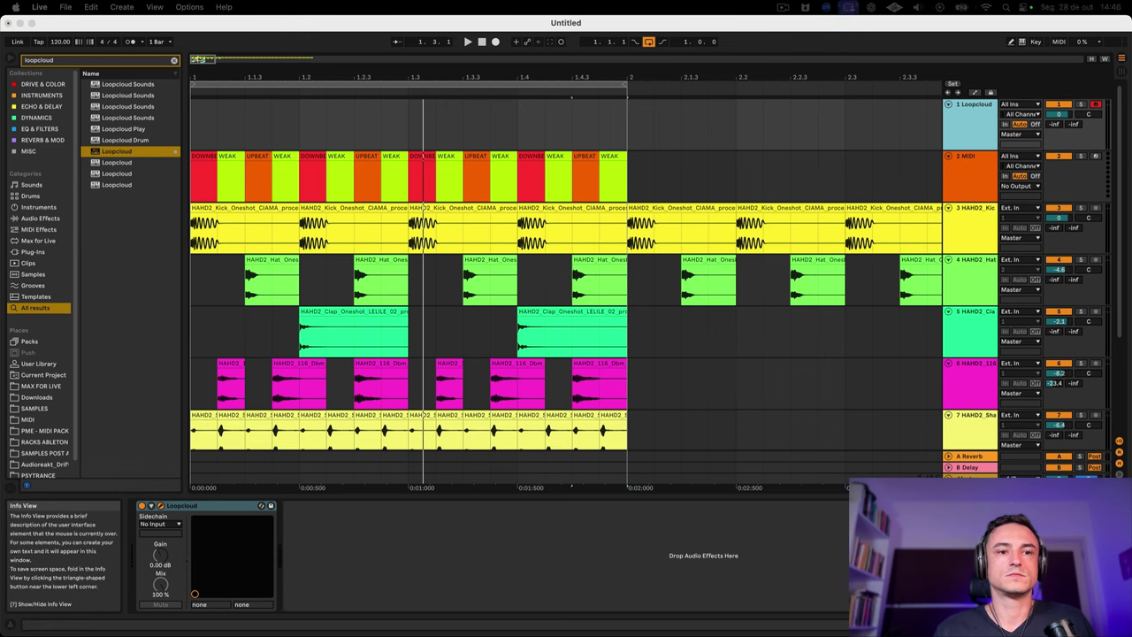
{"action": "key", "text": "super+Tab"}
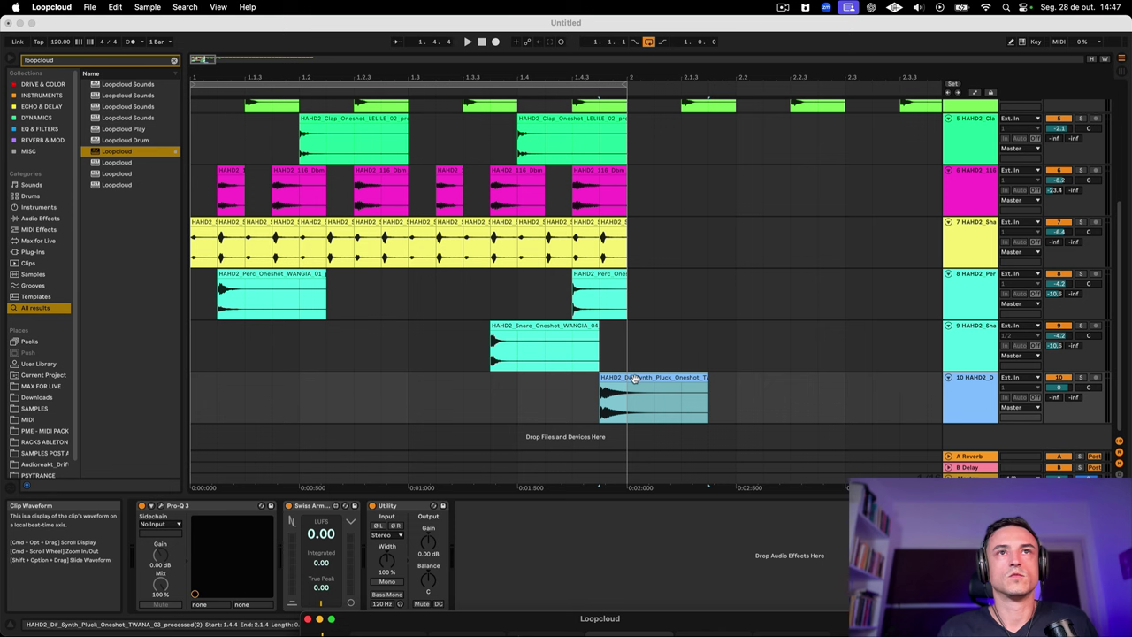
Step: Move the D# synth pluck one-shot to 1.2.3 and set its track volume to -14.2 dB while playing the loop
{"action": "left_click_drag", "start_coordinate": [646, 377], "coordinate": [397, 397]}
{"action": "left_click", "coordinate": [198, 398]}
{"action": "key", "text": "space"}
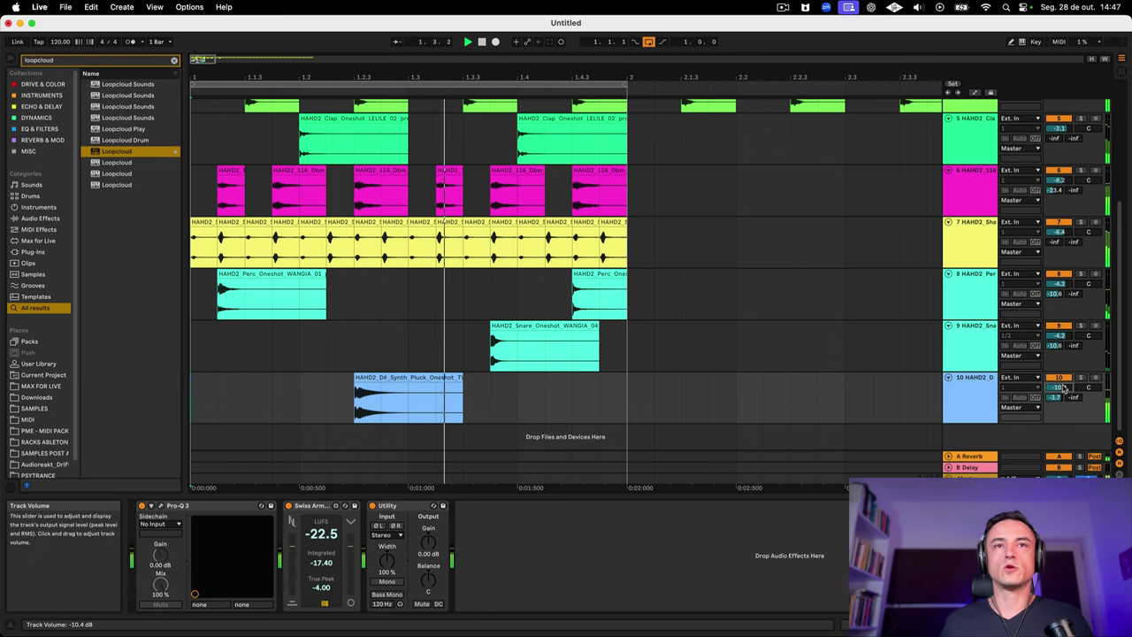
{"action": "left_click_drag", "start_coordinate": [1064, 389], "coordinate": [1063, 397]}
{"action": "key", "text": "space"}
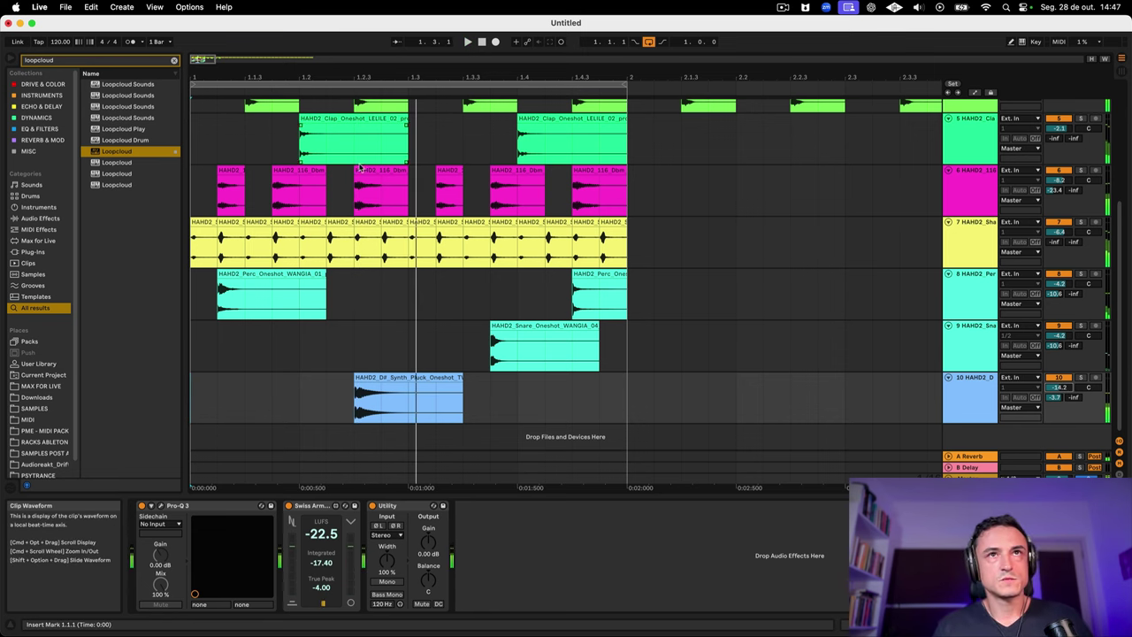
Step: Select the percussion, snare and synth pluck tracks together and reduce their height in the arrangement
{"action": "left_click", "coordinate": [959, 394]}
{"action": "left_click", "coordinate": [980, 302]}
{"action": "left_click", "coordinate": [978, 398], "text": "shift"}
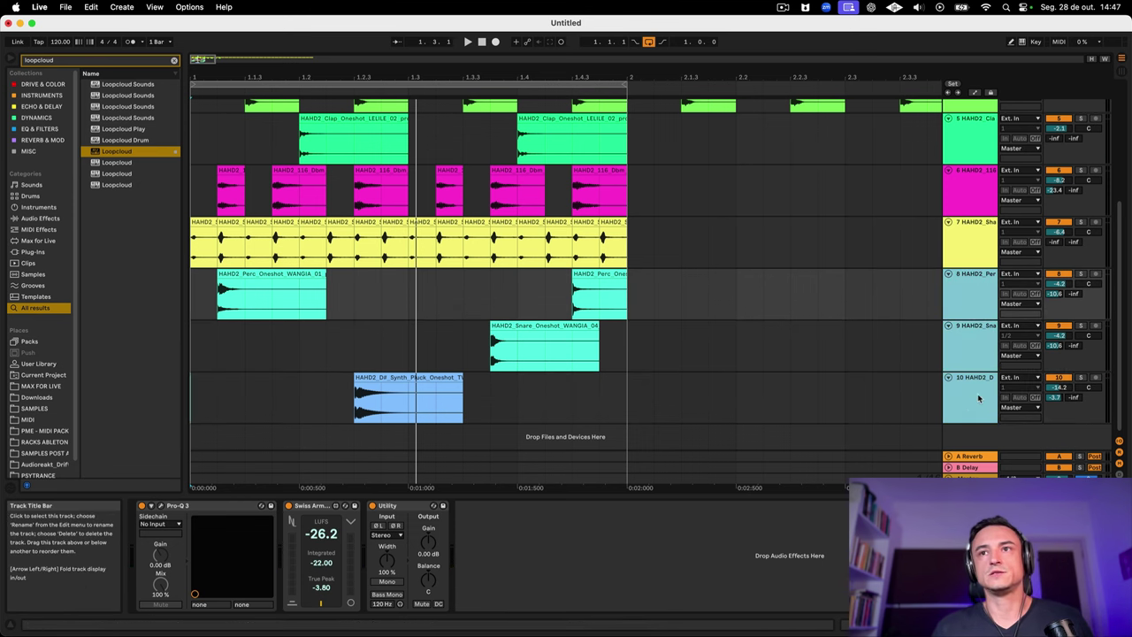
{"action": "left_click_drag", "start_coordinate": [966, 422], "coordinate": [967, 400]}
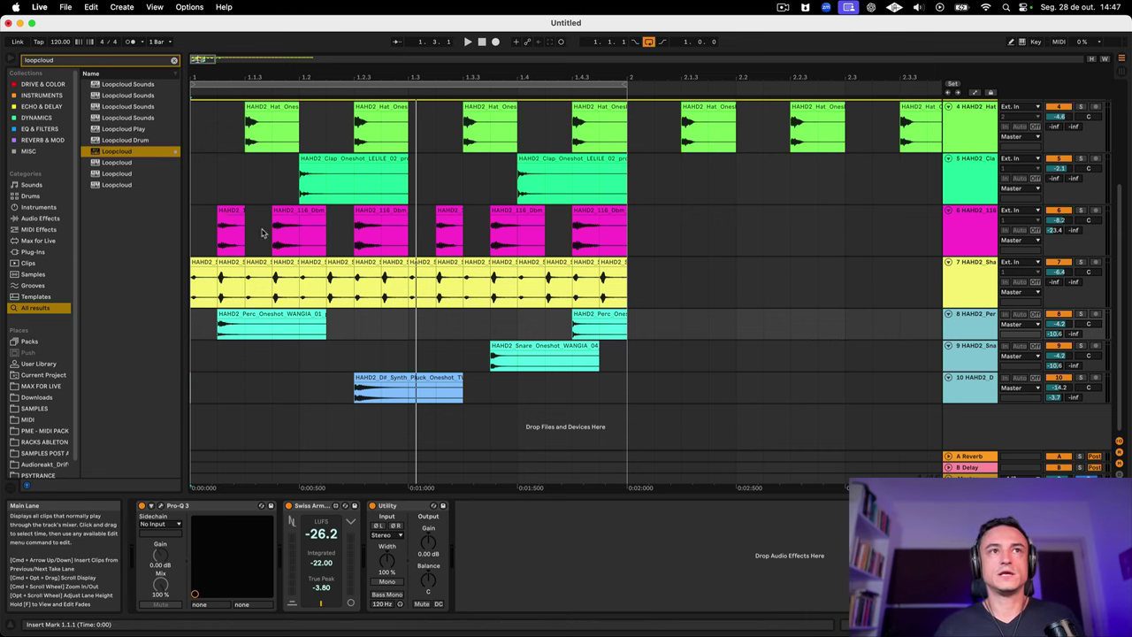
{"action": "left_click", "coordinate": [203, 232]}
{"action": "scroll", "coordinate": [725, 395], "scroll_direction": "up", "scroll_amount": 3}
{"action": "left_click", "coordinate": [213, 124]}
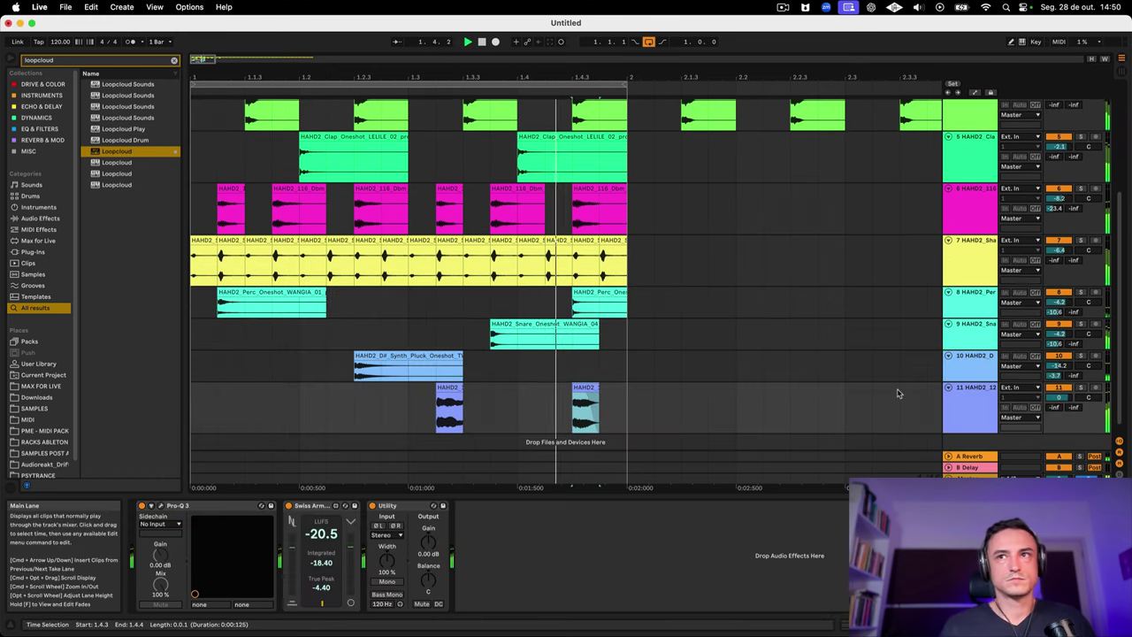
Step: Reduce the height of track 11 and move the TWANA 02 synth bass loop to 1.1.1
{"action": "left_click", "coordinate": [970, 424]}
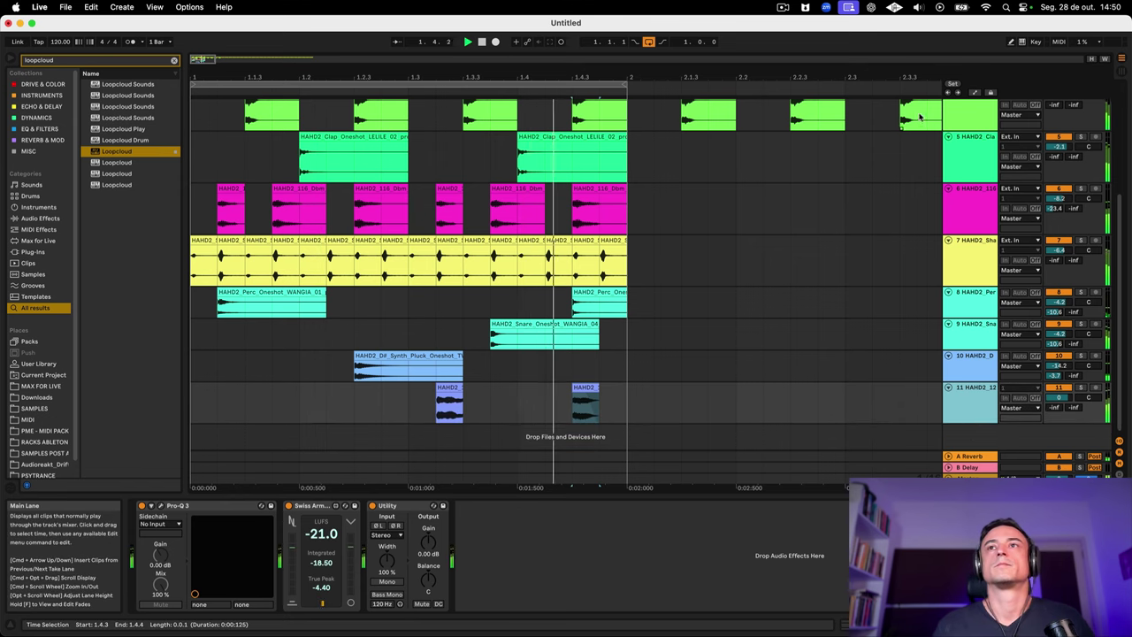
{"action": "scroll", "coordinate": [969, 398], "scroll_direction": "up", "scroll_amount": 5}
{"action": "left_click", "coordinate": [963, 182]}
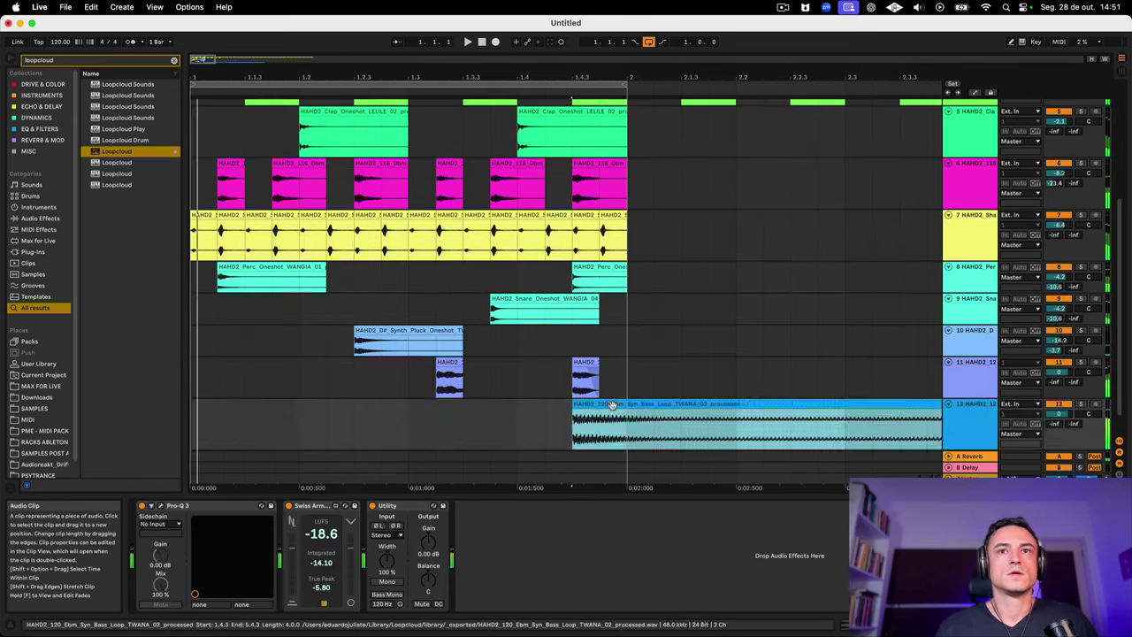
{"action": "left_click_drag", "start_coordinate": [611, 404], "coordinate": [210, 412]}
{"action": "left_click", "coordinate": [622, 379]}
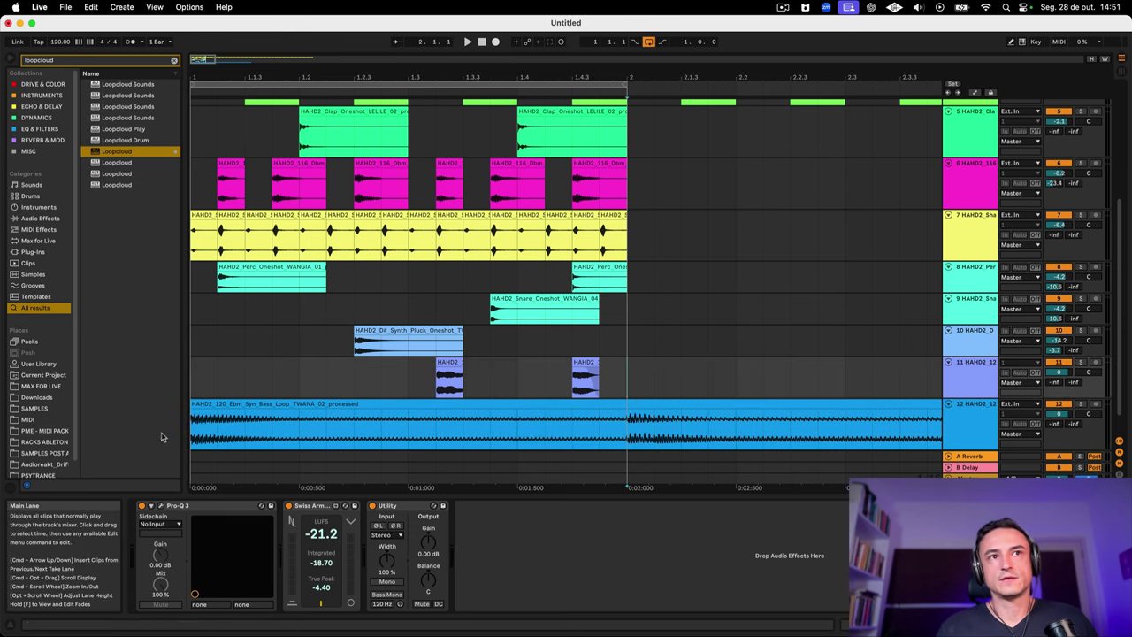
{"action": "scroll", "coordinate": [619, 377], "scroll_direction": "up", "scroll_amount": 5}
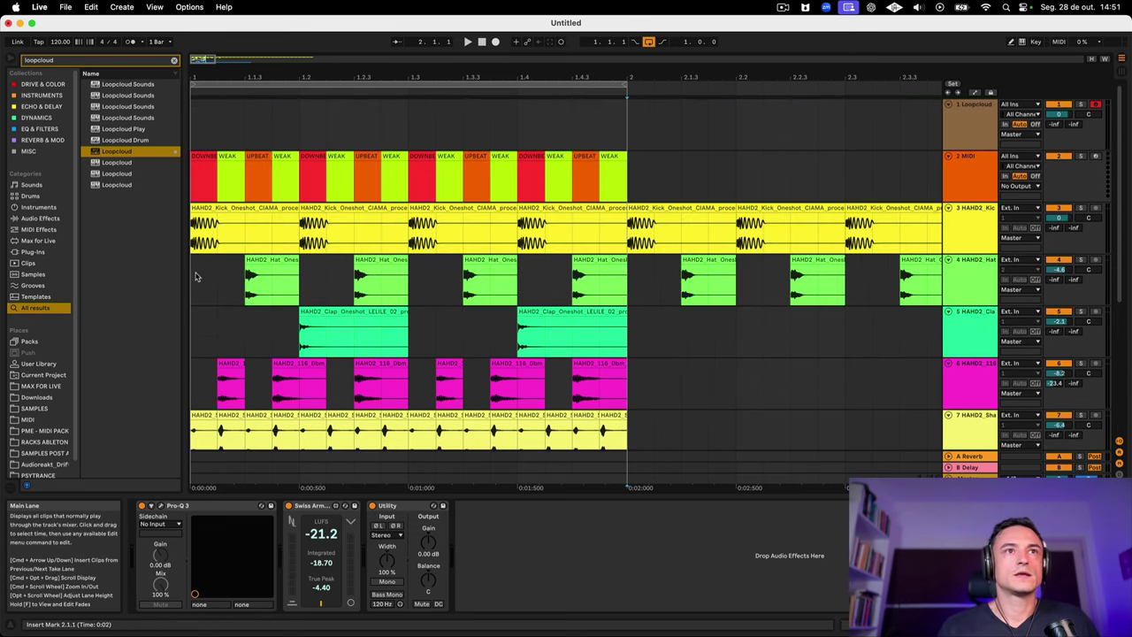
{"action": "left_click_drag", "start_coordinate": [196, 275], "coordinate": [603, 445]}
{"action": "scroll", "coordinate": [575, 407], "scroll_direction": "down", "scroll_amount": 3}
{"action": "left_click", "coordinate": [616, 362]}
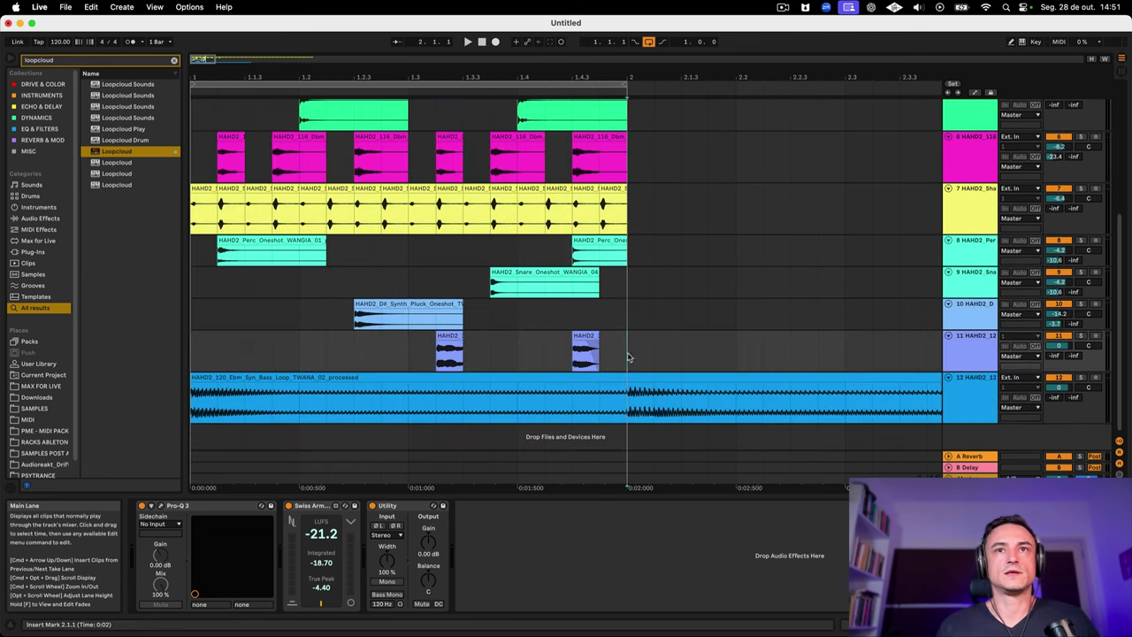
{"action": "left_click_drag", "start_coordinate": [628, 357], "coordinate": [190, 79]}
{"action": "scroll", "coordinate": [204, 183], "scroll_direction": "up", "scroll_amount": 5}
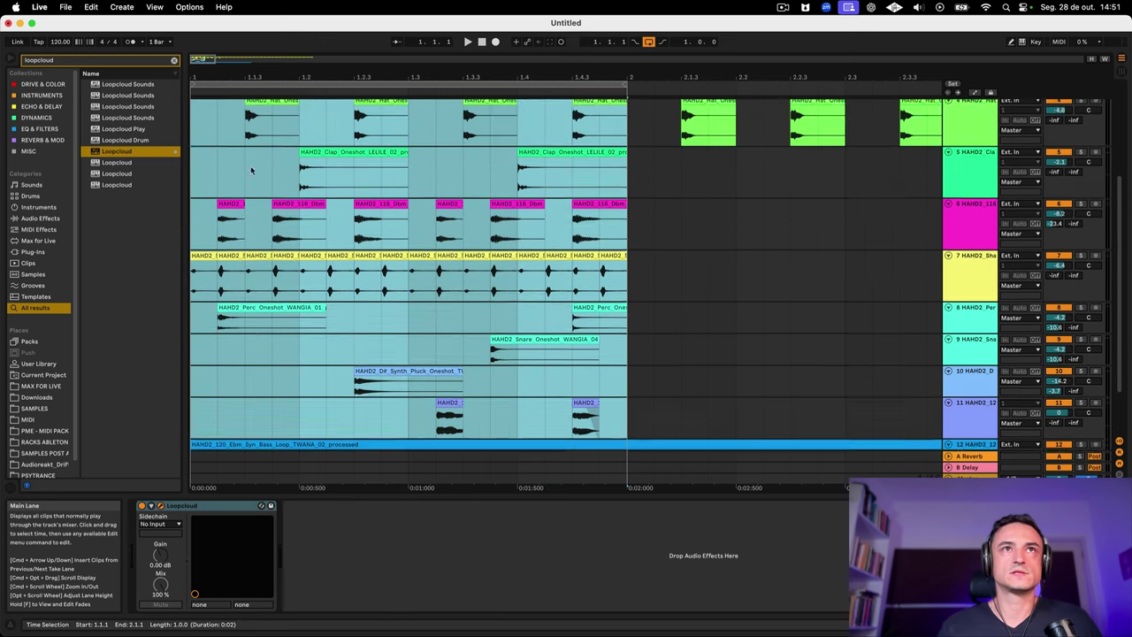
{"action": "scroll", "coordinate": [204, 181], "scroll_direction": "down", "scroll_amount": 2}
{"action": "left_click", "coordinate": [220, 245]}
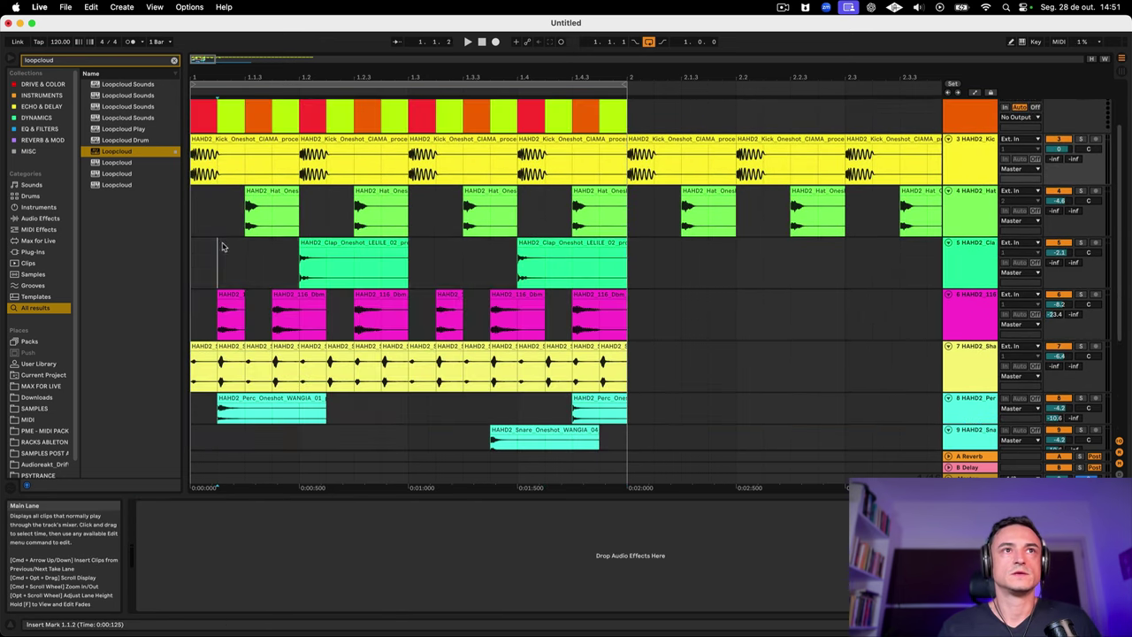
Step: Select bar 1 across the hat track through track 11 and duplicate it into bar 2
{"action": "left_click_drag", "start_coordinate": [194, 200], "coordinate": [606, 412]}
{"action": "scroll", "coordinate": [592, 381], "scroll_direction": "down", "scroll_amount": 3}
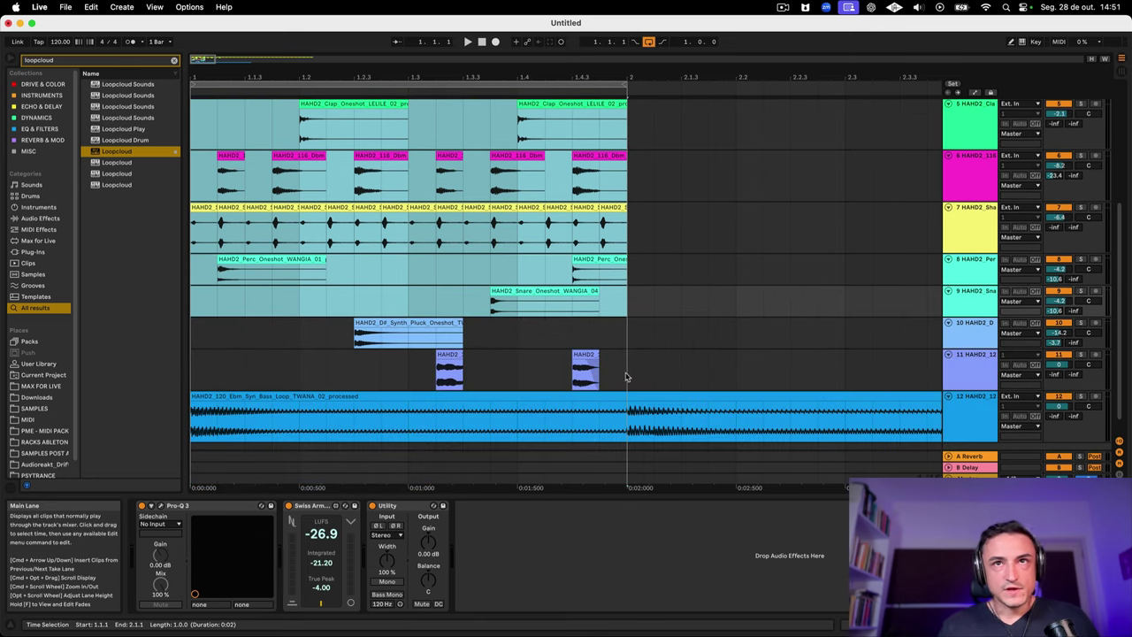
{"action": "left_click", "coordinate": [618, 379], "text": "shift"}
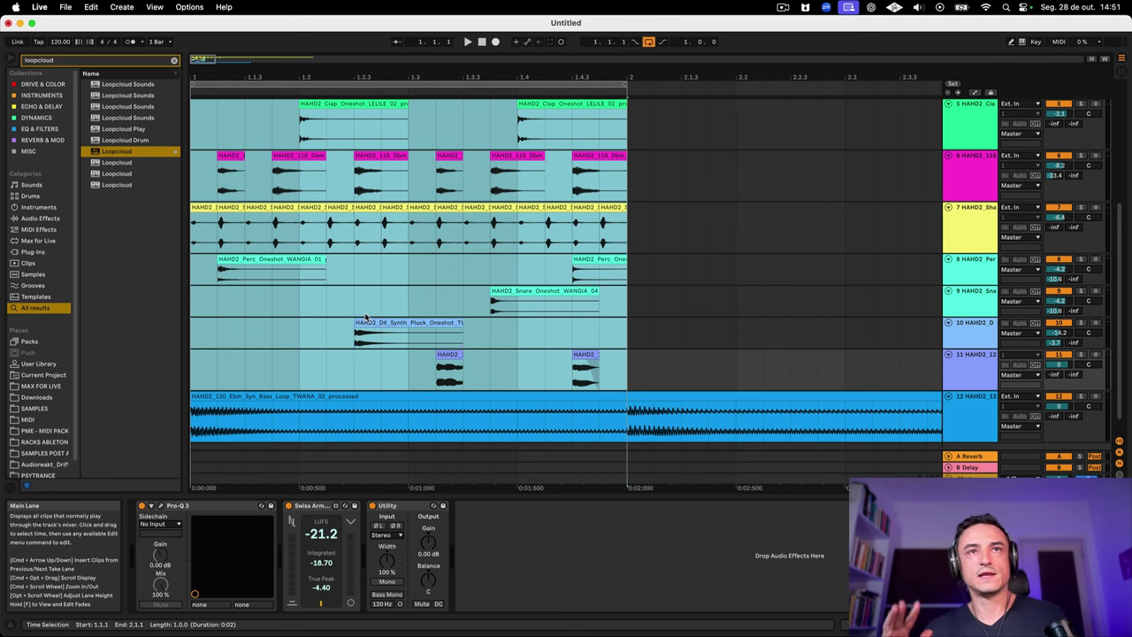
{"action": "key", "text": "super+d"}
{"action": "left_click_drag", "start_coordinate": [357, 76], "coordinate": [336, 76]}
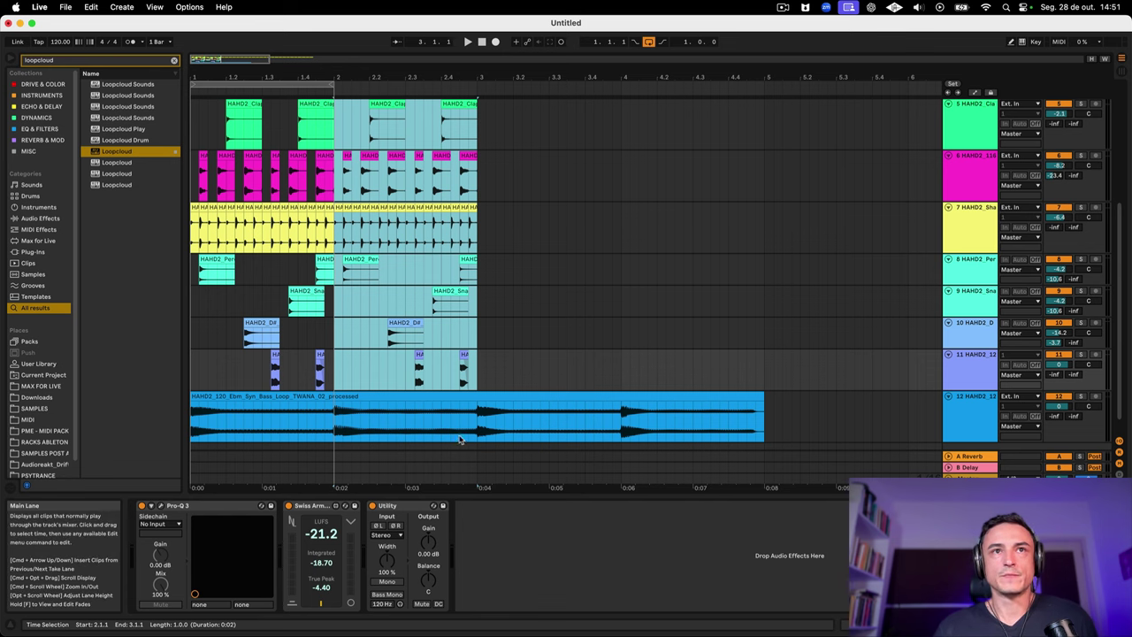
Step: Set the loop region to bar 2, play from the start and set the bass loop's track volume to -6.6 dB
{"action": "left_click_drag", "start_coordinate": [264, 84], "coordinate": [245, 184]}
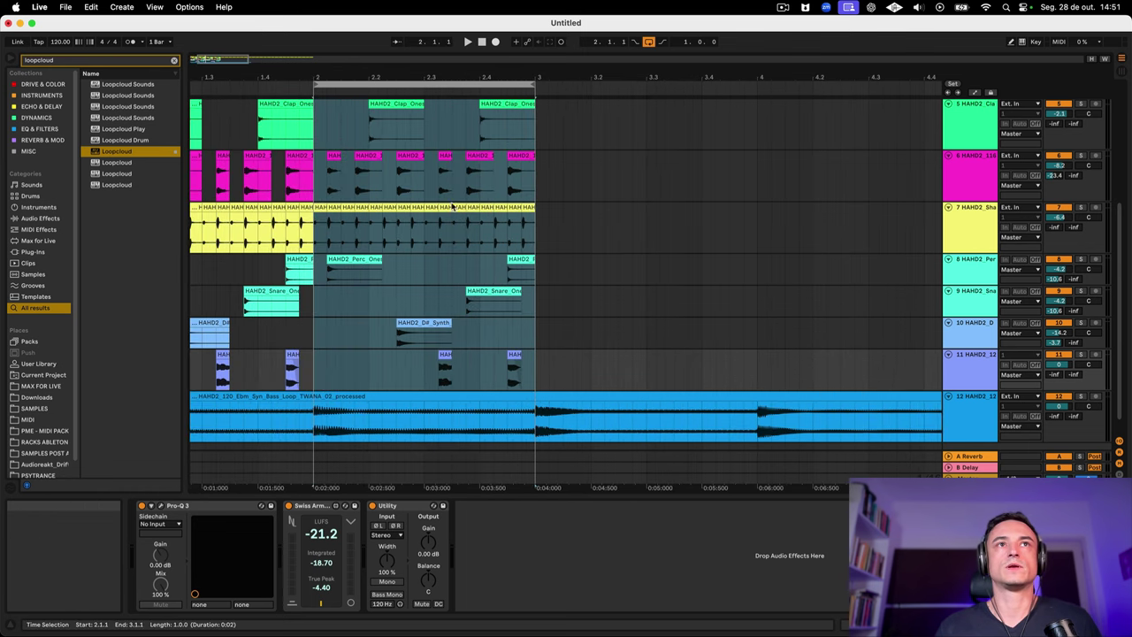
{"action": "scroll", "coordinate": [400, 343], "scroll_direction": "left", "scroll_amount": 5}
{"action": "left_click", "coordinate": [195, 205]}
{"action": "key", "text": "space"}
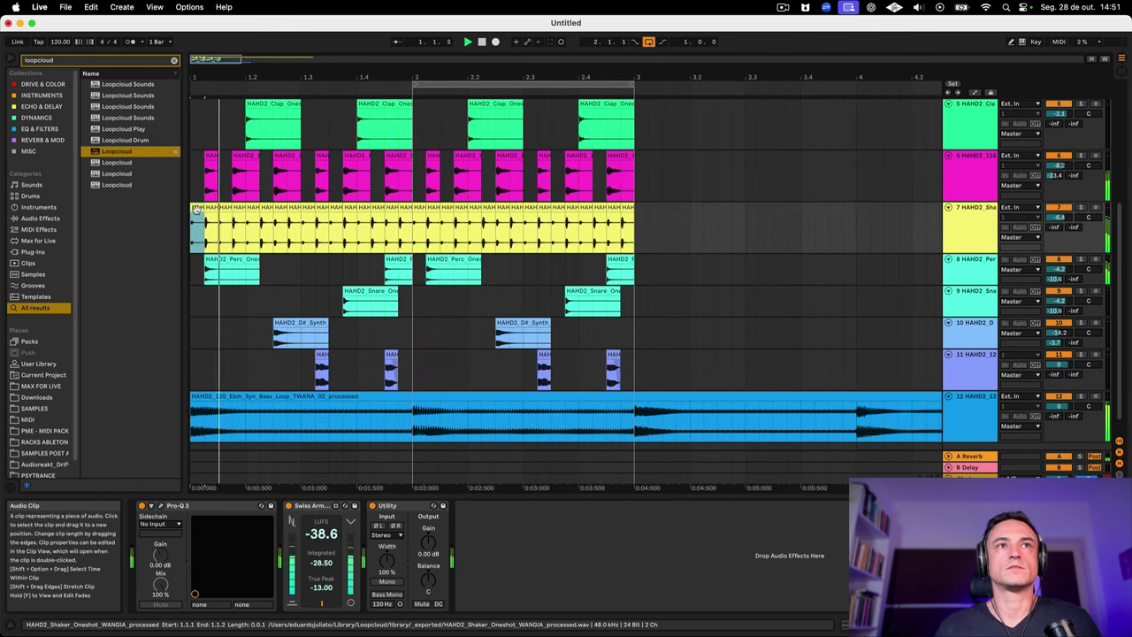
{"action": "left_click_drag", "start_coordinate": [1060, 406], "coordinate": [1059, 410]}
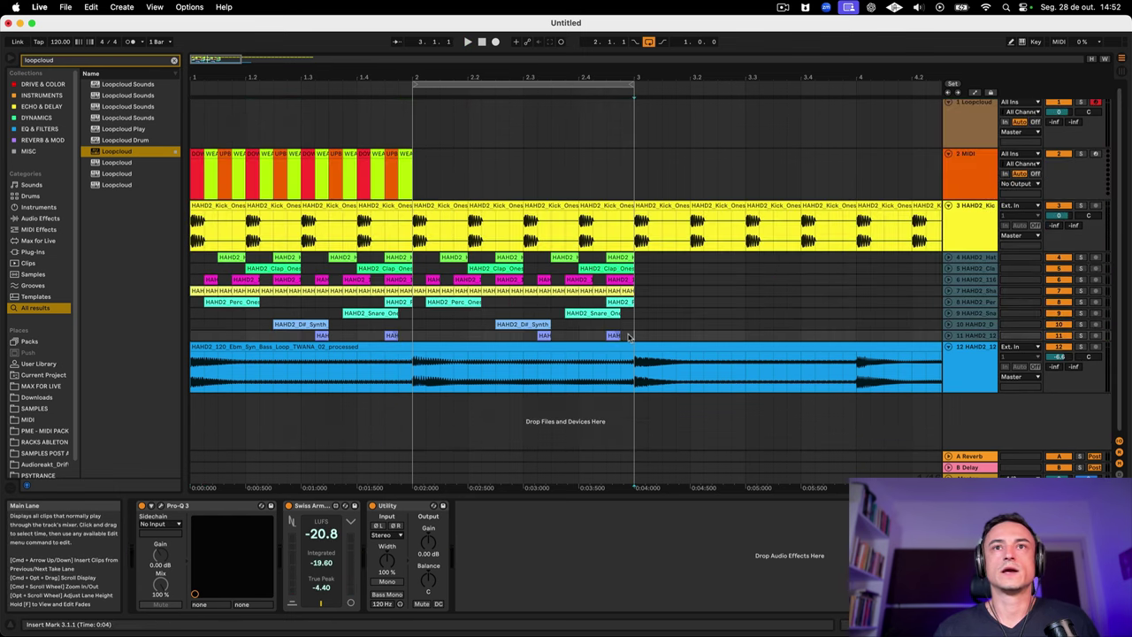
Step: Duplicate bars 1 and 2 of the hat track through track 11 into bars 3 and 4
{"action": "left_click_drag", "start_coordinate": [633, 336], "coordinate": [166, 264]}
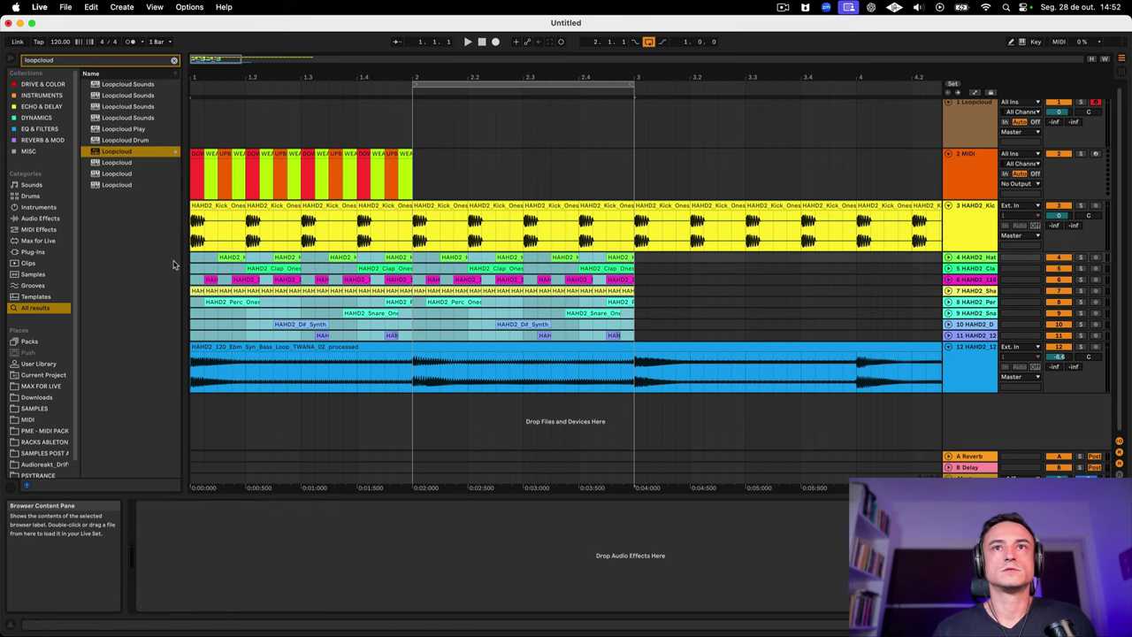
{"action": "key", "text": "super+d"}
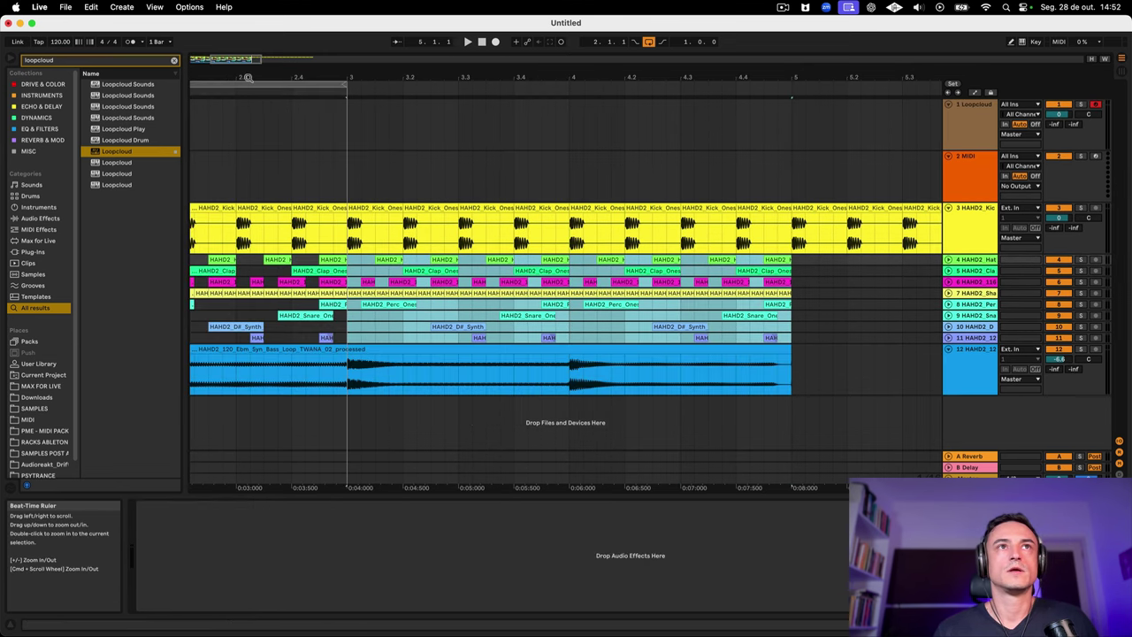
{"action": "left_click_drag", "start_coordinate": [248, 77], "coordinate": [248, 27]}
{"action": "scroll", "coordinate": [477, 299], "scroll_direction": "left", "scroll_amount": 2}
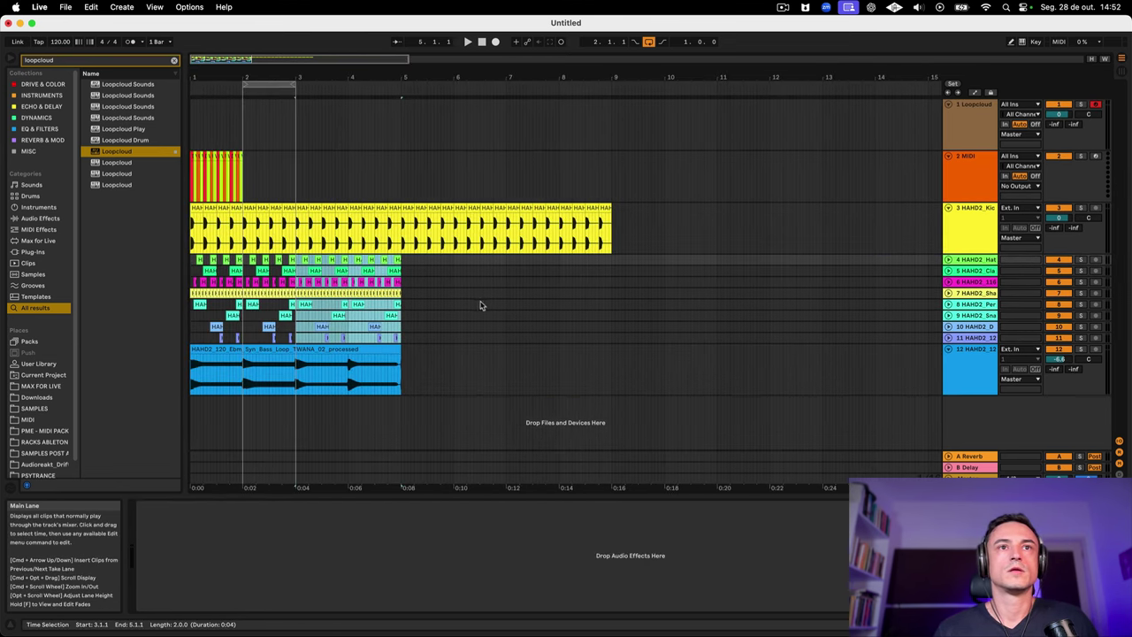
{"action": "left_click", "coordinate": [395, 339]}
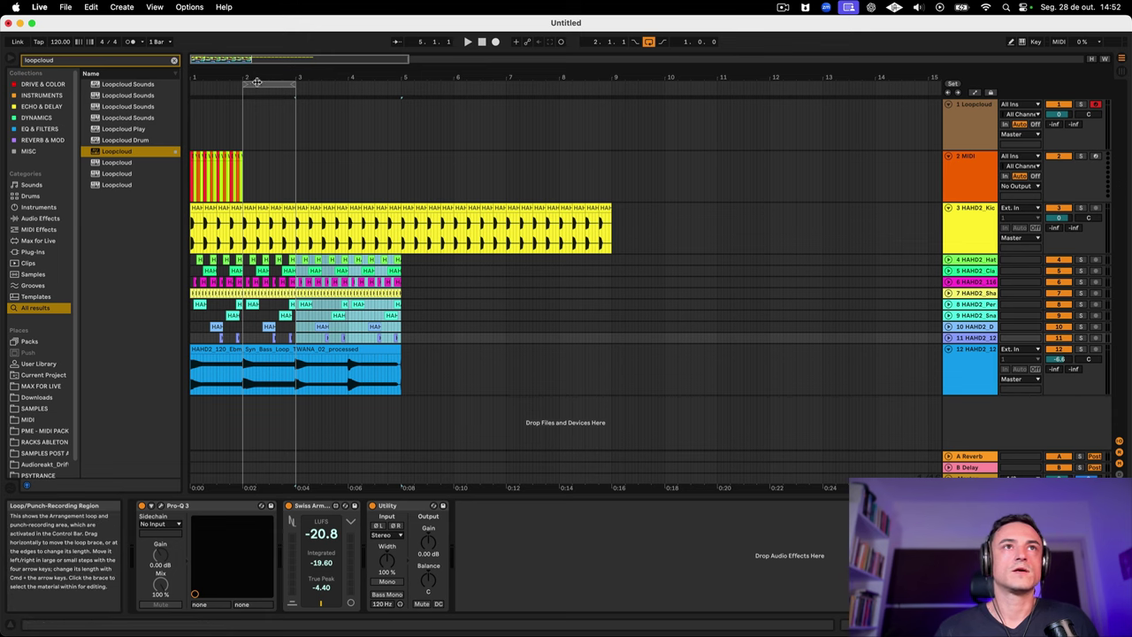
Step: Set the loop region to bars 1 to 4, play from the start and set the bass loop's track volume to -18.7 dB
{"action": "left_click_drag", "start_coordinate": [292, 84], "coordinate": [369, 104]}
{"action": "left_click_drag", "start_coordinate": [369, 105], "coordinate": [369, 110]}
{"action": "left_click", "coordinate": [203, 165]}
{"action": "key", "text": "space"}
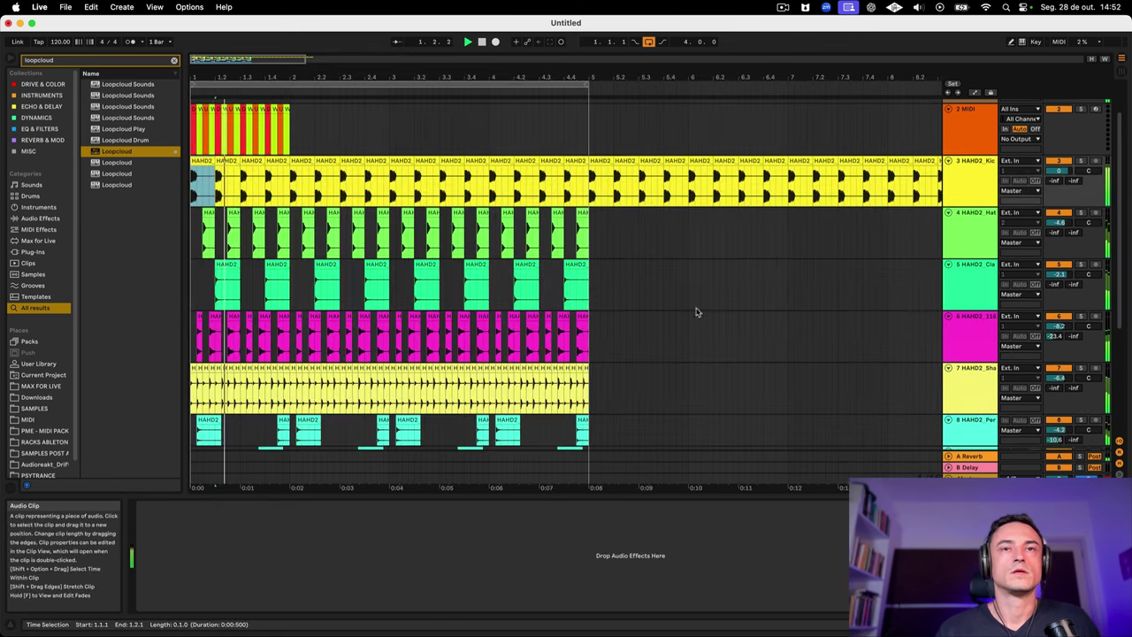
{"action": "scroll", "coordinate": [654, 299], "scroll_direction": "down", "scroll_amount": 5}
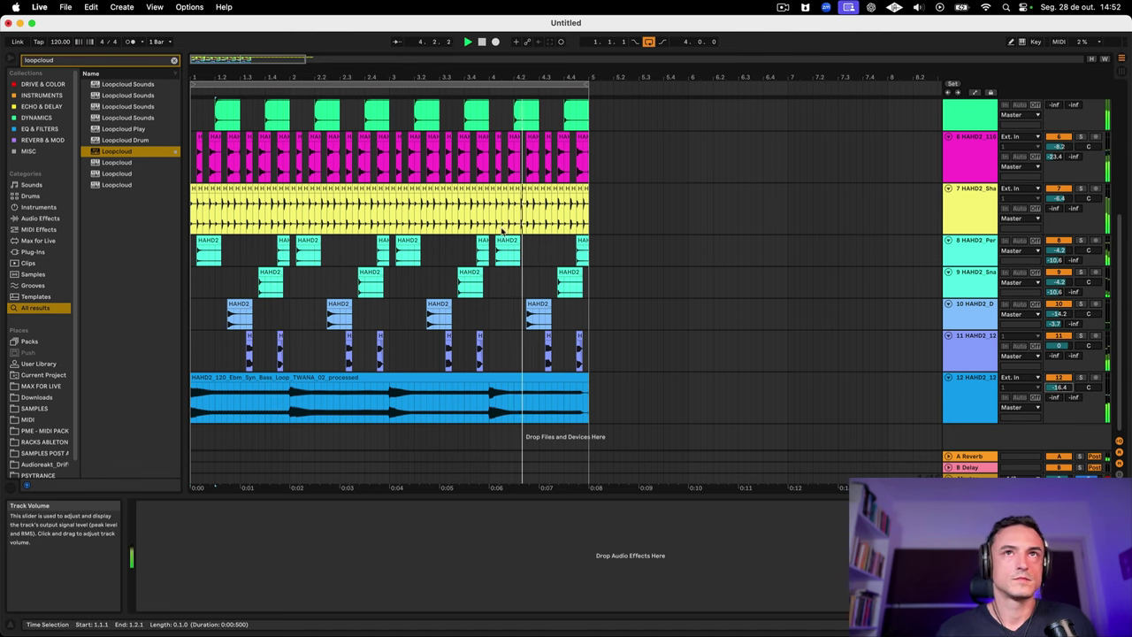
{"action": "left_click_drag", "start_coordinate": [290, 77], "coordinate": [290, 97]}
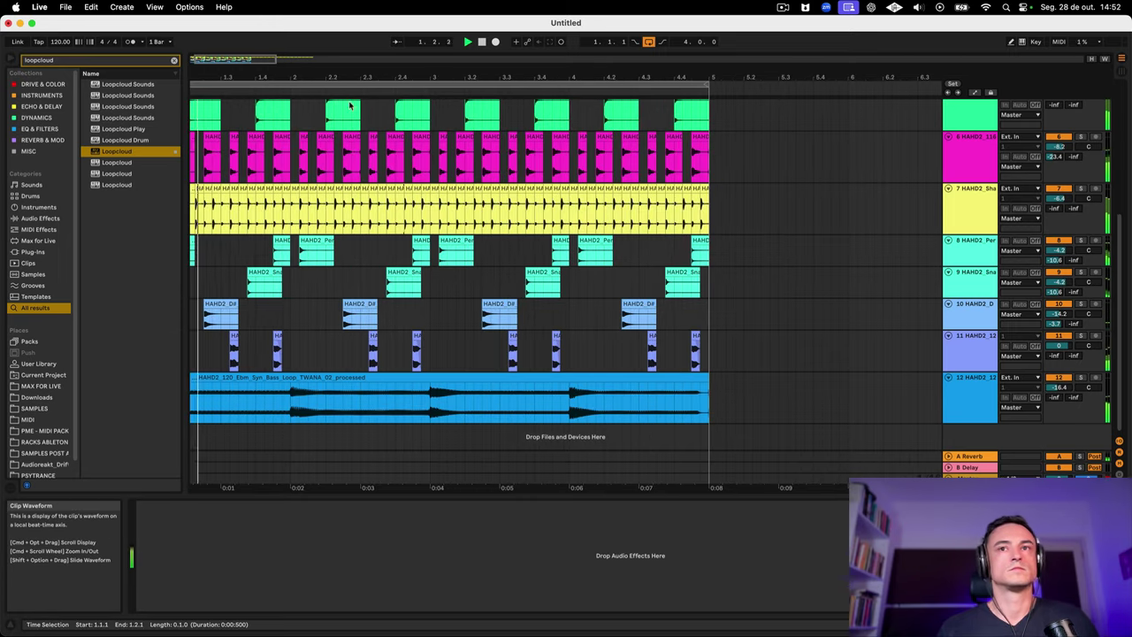
{"action": "scroll", "coordinate": [518, 221], "scroll_direction": "left", "scroll_amount": 2}
{"action": "scroll", "coordinate": [516, 221], "scroll_direction": "up", "scroll_amount": 5}
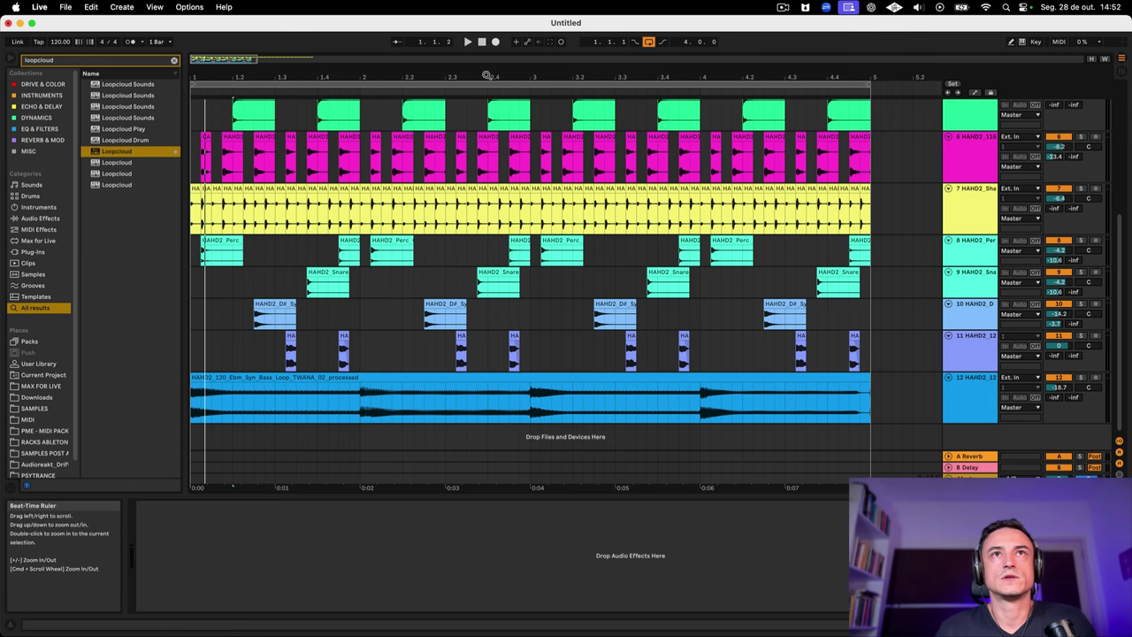
Step: Move the synth loop, percussion and vocal chop clips at 2.4.3 on tracks 6, 8 and 11 to 2.4.4
{"action": "left_click_drag", "start_coordinate": [486, 76], "coordinate": [501, 126]}
{"action": "left_click", "coordinate": [540, 242]}
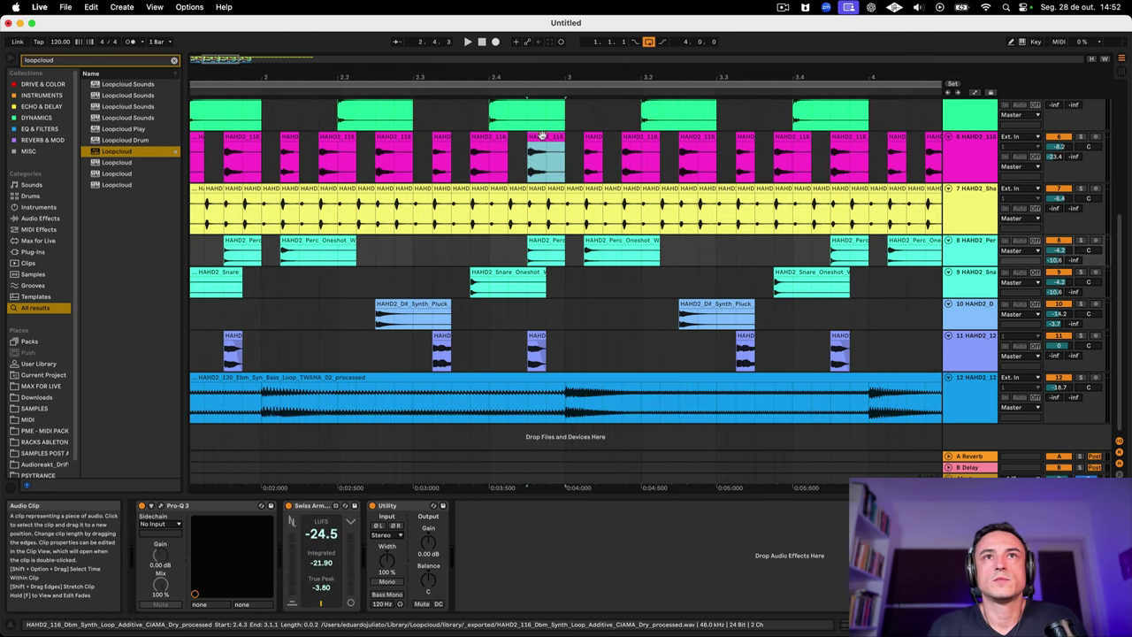
{"action": "mouse_move", "coordinate": [541, 135]}
{"action": "left_mouse_down"}
{"action": "mouse_move", "coordinate": [571, 146]}
{"action": "mouse_move", "coordinate": [561, 142]}
{"action": "left_mouse_up"}
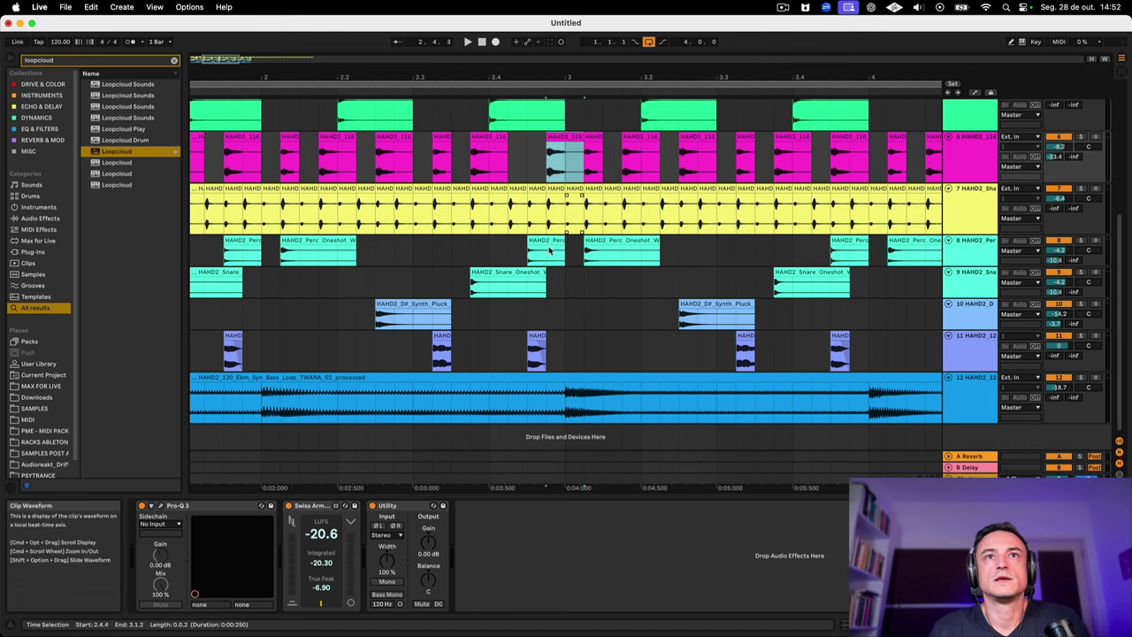
{"action": "left_click_drag", "start_coordinate": [536, 241], "coordinate": [550, 244]}
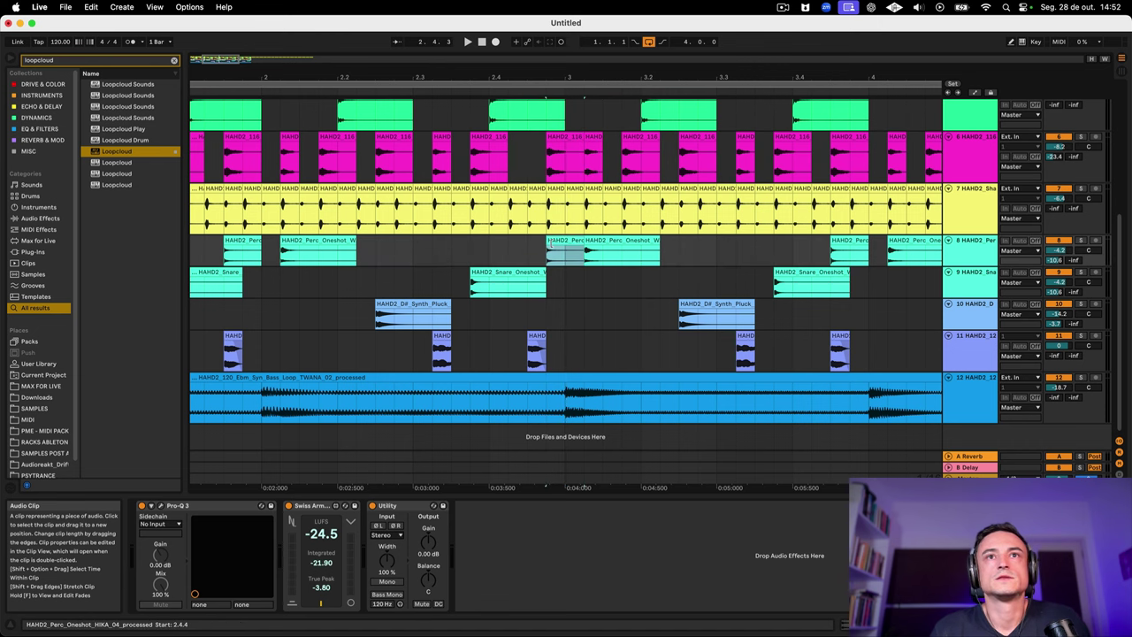
{"action": "mouse_move", "coordinate": [536, 335]}
{"action": "left_mouse_down"}
{"action": "mouse_move", "coordinate": [558, 347]}
{"action": "mouse_move", "coordinate": [554, 337]}
{"action": "left_mouse_up"}
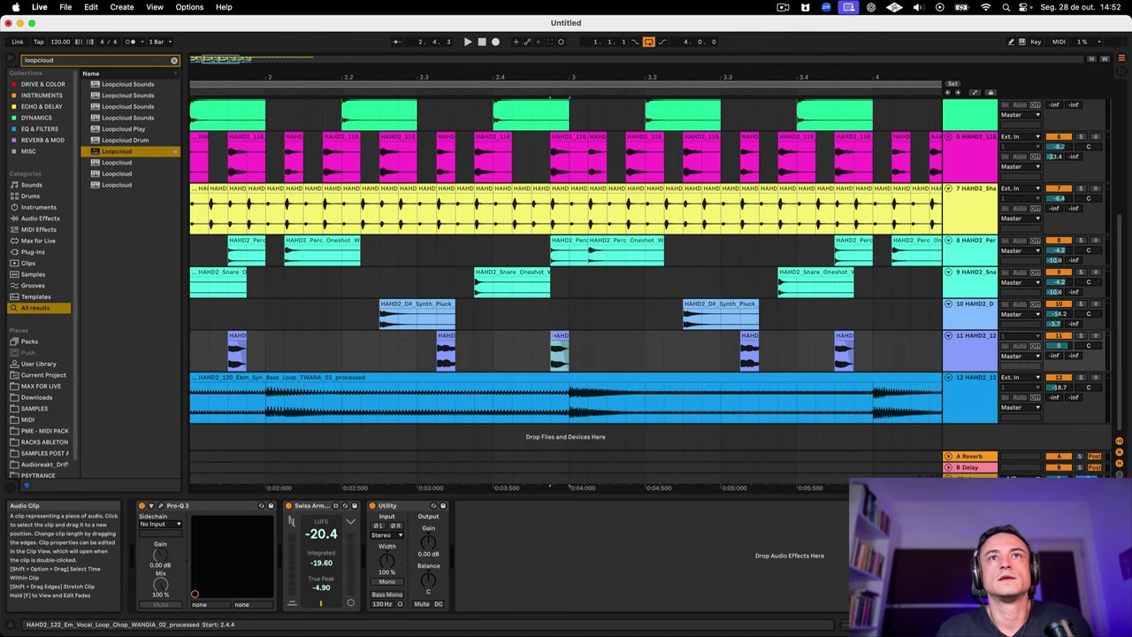
Step: Play the four-bar loop from the start to hear the shifted clips around the end of bar 2
{"action": "left_click_drag", "start_coordinate": [244, 319], "coordinate": [210, 313]}
{"action": "scroll", "coordinate": [221, 312], "scroll_direction": "left", "scroll_amount": 5}
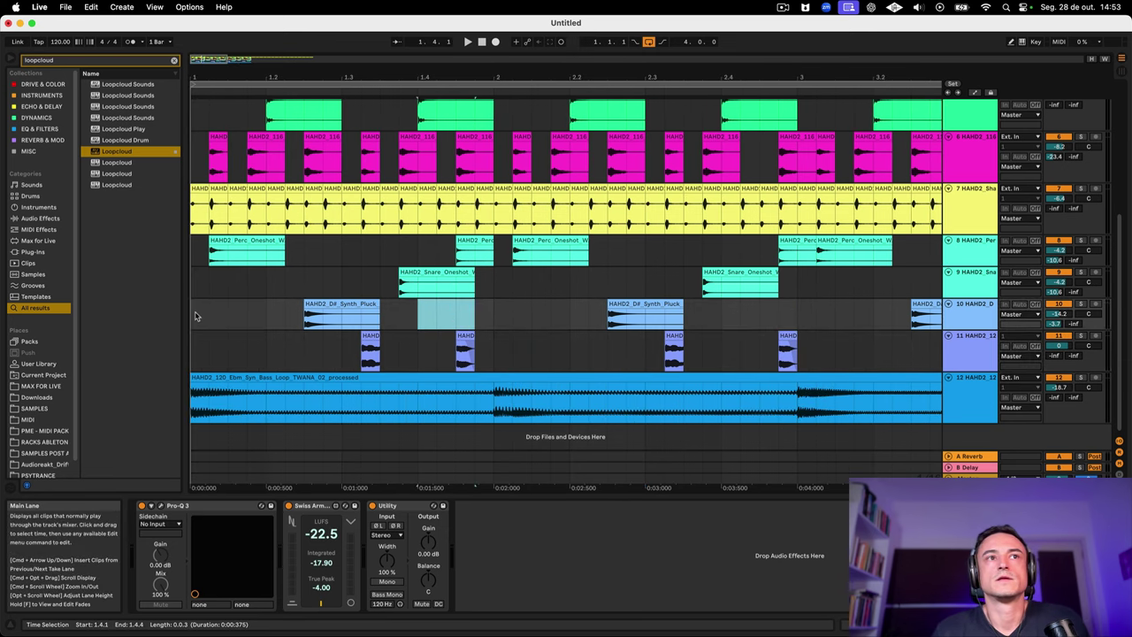
{"action": "left_click", "coordinate": [197, 316]}
{"action": "key", "text": "space"}
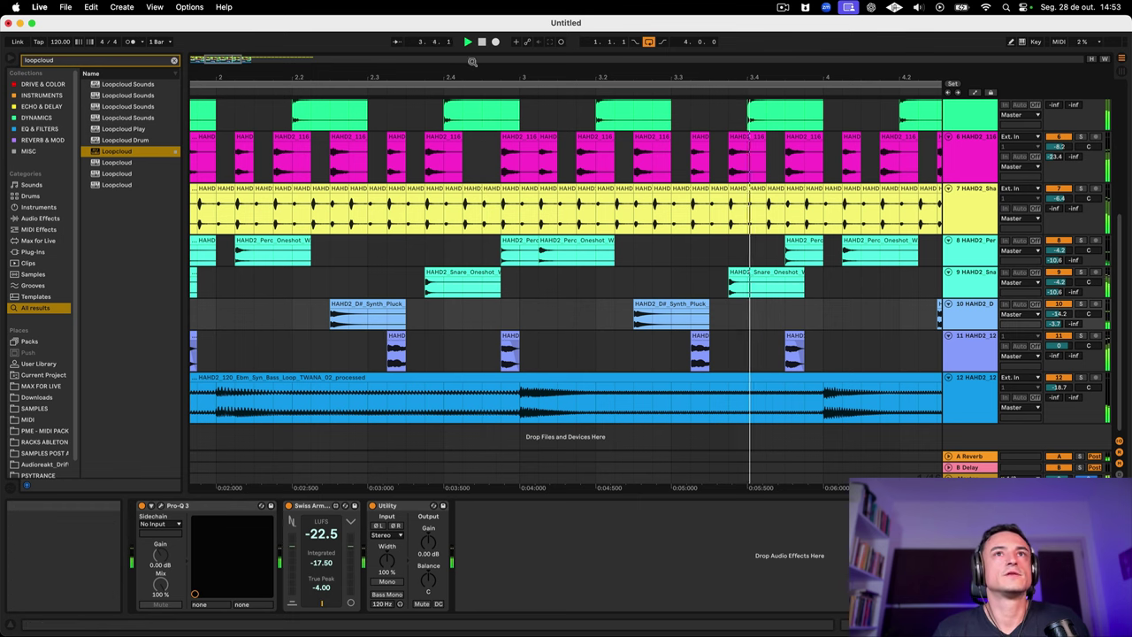
{"action": "left_click_drag", "start_coordinate": [385, 85], "coordinate": [385, 76]}
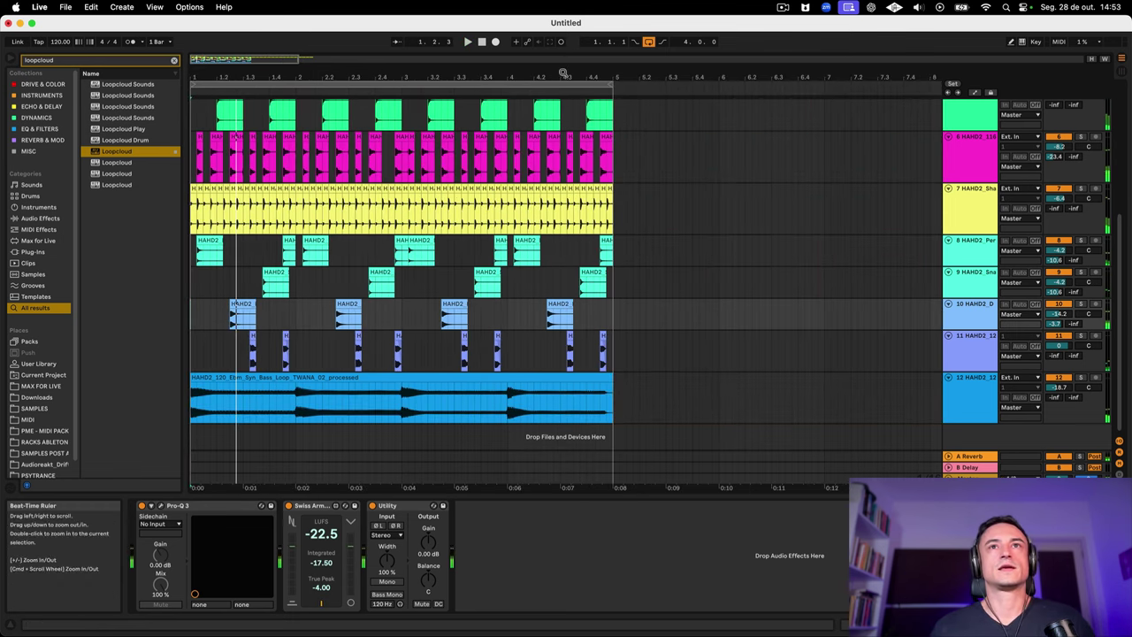
Step: Build a percussion roll on track 8 with one-shot clips at 4.4.1, 4.4.2, 4.4.3 and 4.4.4
{"action": "scroll", "coordinate": [559, 156], "scroll_direction": "up", "scroll_amount": 2}
{"action": "scroll", "coordinate": [559, 155], "scroll_direction": "up", "scroll_amount": 3}
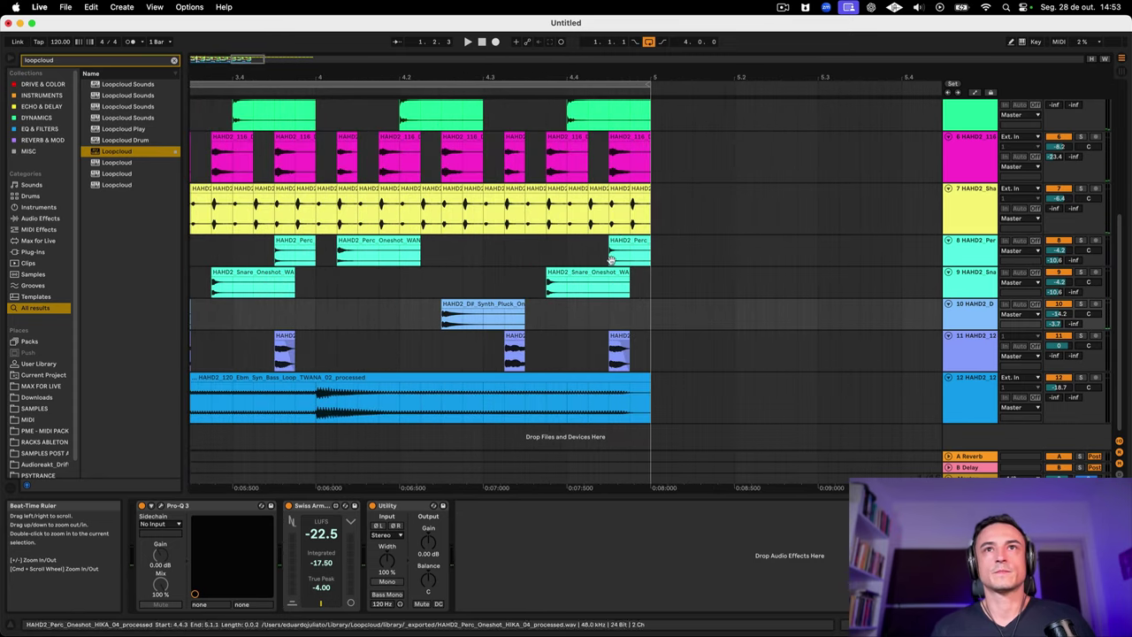
{"action": "left_click", "coordinate": [619, 201]}
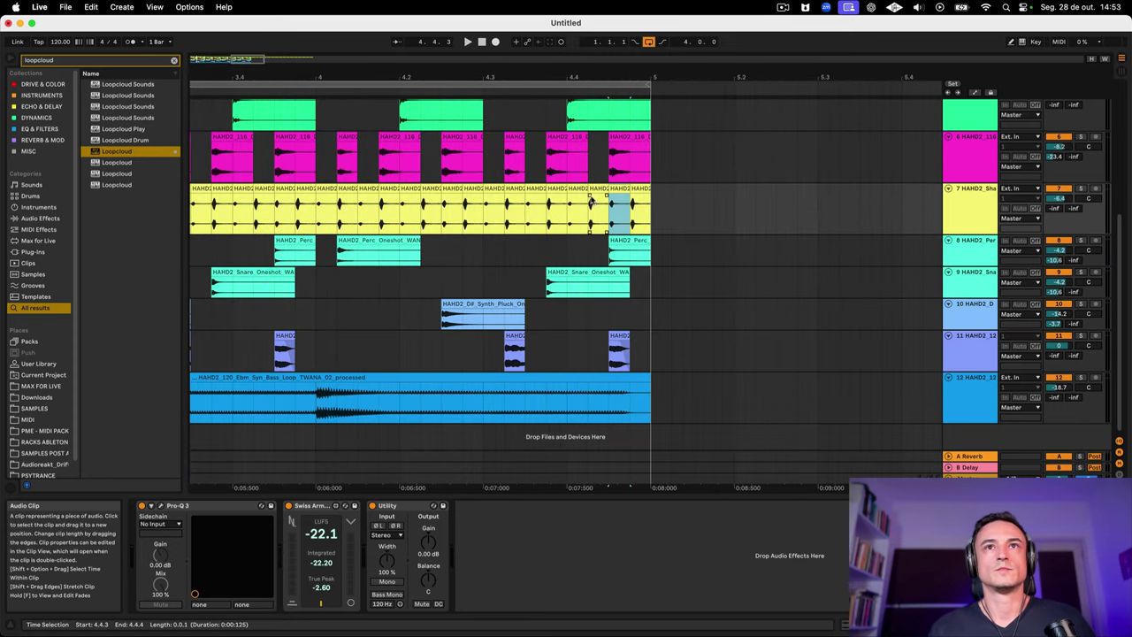
{"action": "left_click", "coordinate": [620, 241]}
{"action": "mouse_move", "coordinate": [621, 241]}
{"action": "left_mouse_down"}
{"action": "mouse_move", "coordinate": [583, 244]}
{"action": "mouse_move", "coordinate": [603, 244]}
{"action": "left_mouse_up"}
{"action": "left_click_drag", "start_coordinate": [603, 244], "coordinate": [664, 251]}
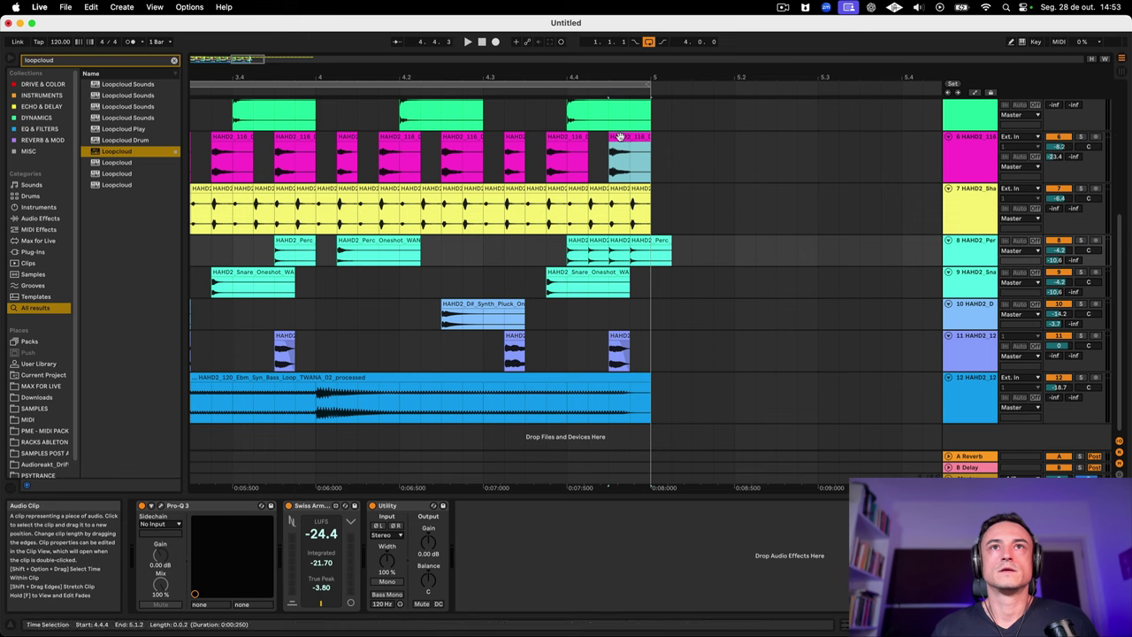
Step: Move the track 6 synth clip from 4.4.3 to 4.4.1 and the kick clip from 4.4.1 to 4.4.4
{"action": "key", "text": "super+z"}
{"action": "scroll", "coordinate": [546, 151], "scroll_direction": "up", "scroll_amount": 5}
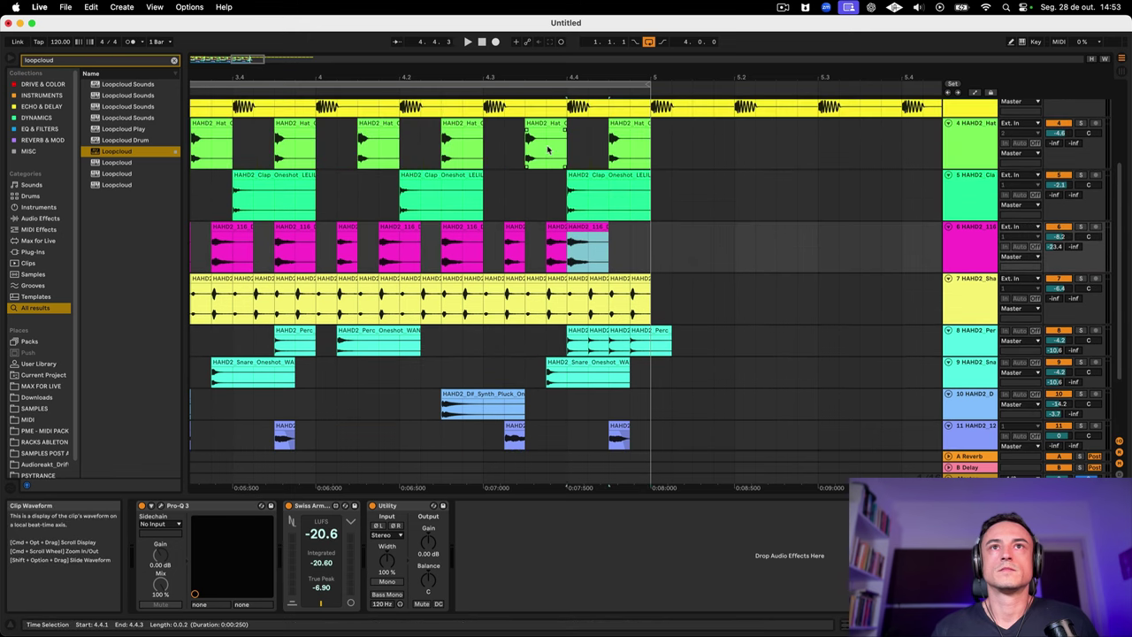
{"action": "left_click", "coordinate": [637, 209]}
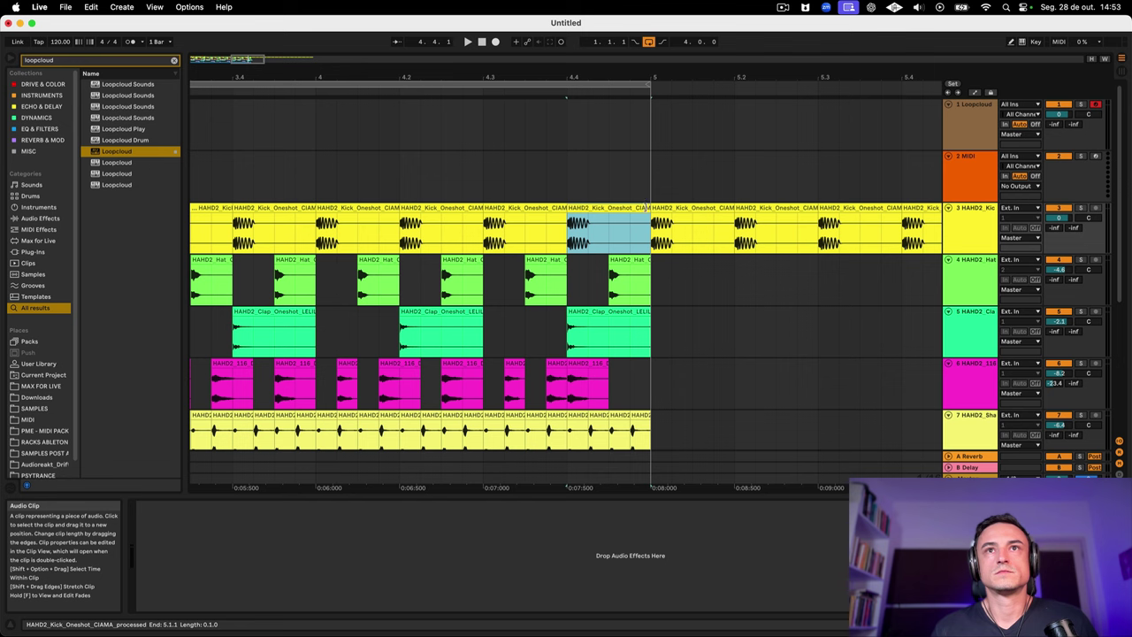
{"action": "left_click_drag", "start_coordinate": [595, 210], "coordinate": [658, 212]}
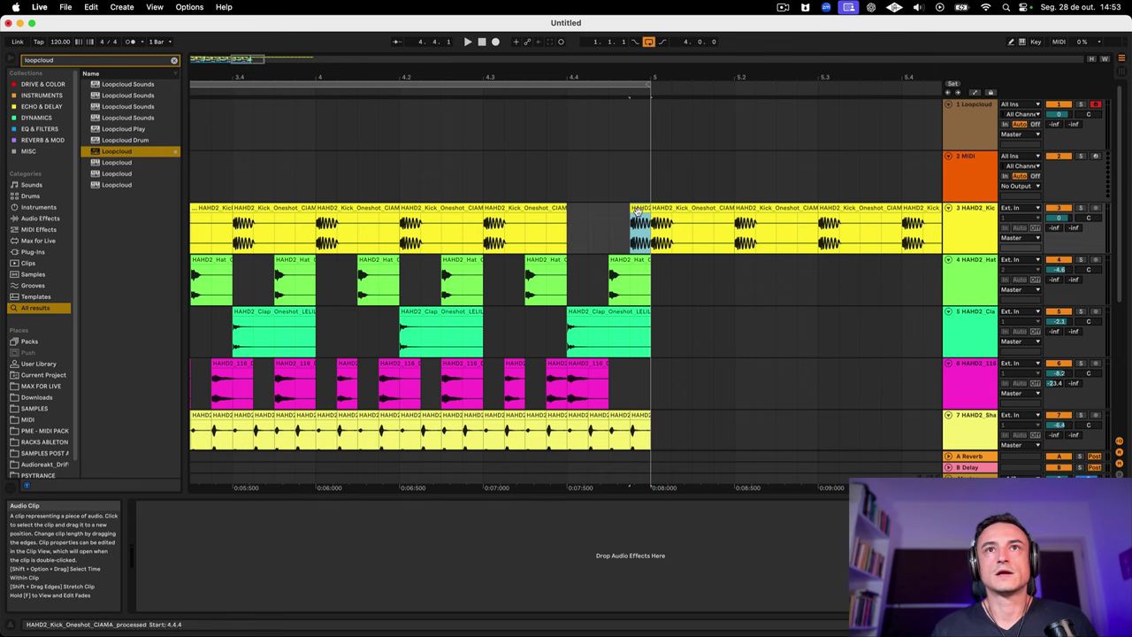
Step: Play the four-bar loop to hear the fill at the end of bar 4
{"action": "left_click", "coordinate": [424, 336]}
{"action": "key", "text": "space"}
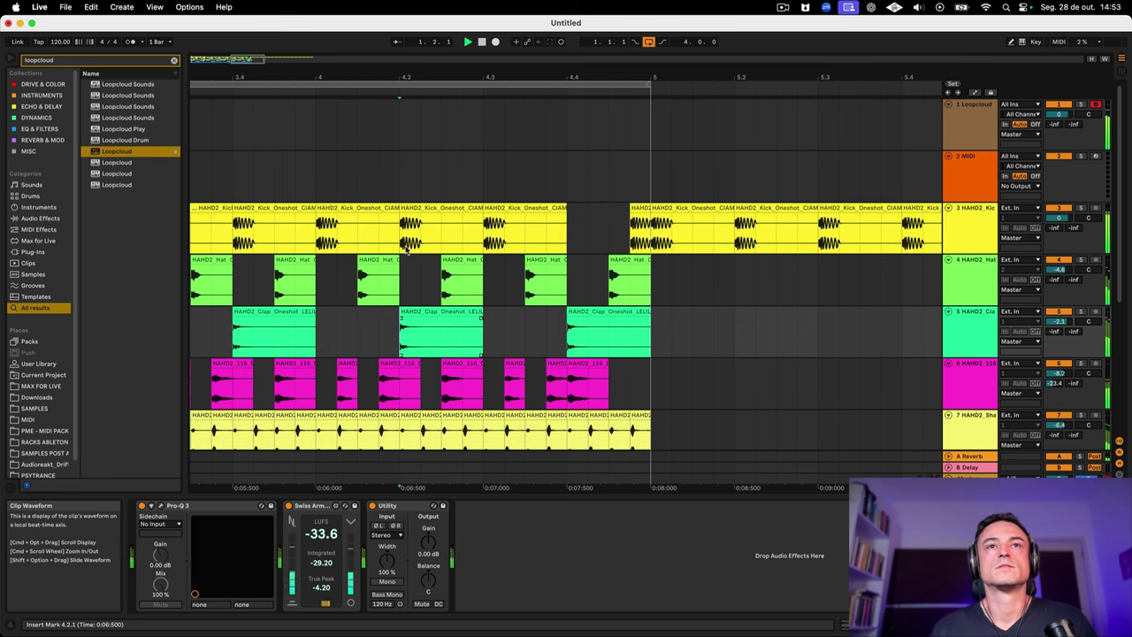
{"action": "scroll", "coordinate": [449, 325], "scroll_direction": "down", "scroll_amount": 5}
{"action": "scroll", "coordinate": [449, 325], "scroll_direction": "left", "scroll_amount": 6}
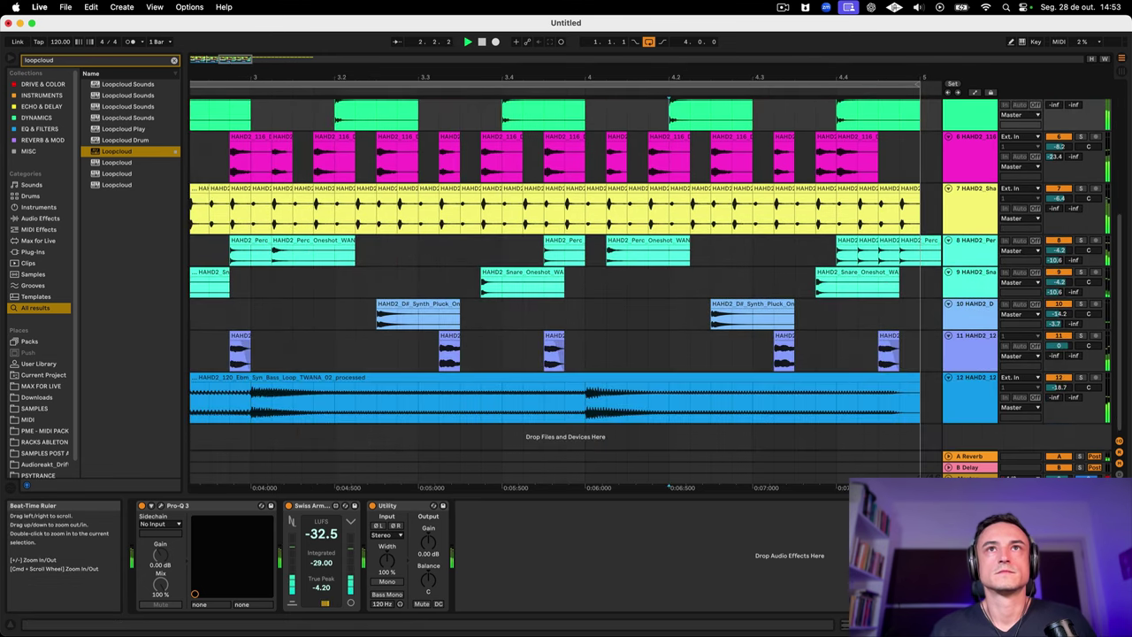
{"action": "left_click_drag", "start_coordinate": [614, 78], "coordinate": [613, 28]}
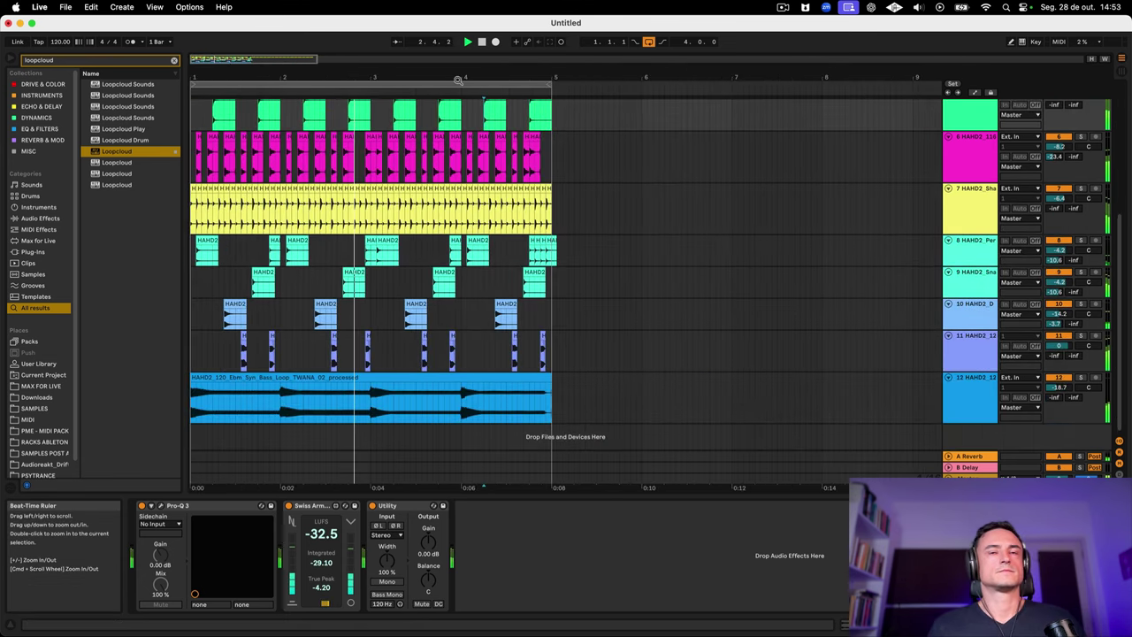
{"action": "left_click", "coordinate": [541, 376]}
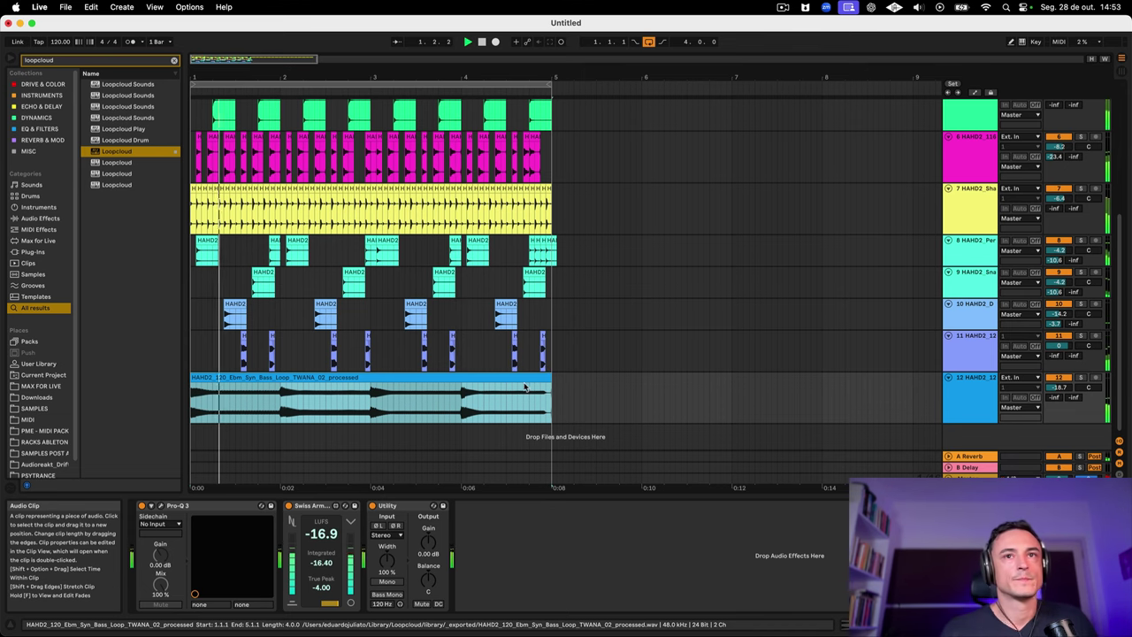
{"action": "left_click", "coordinate": [534, 389]}
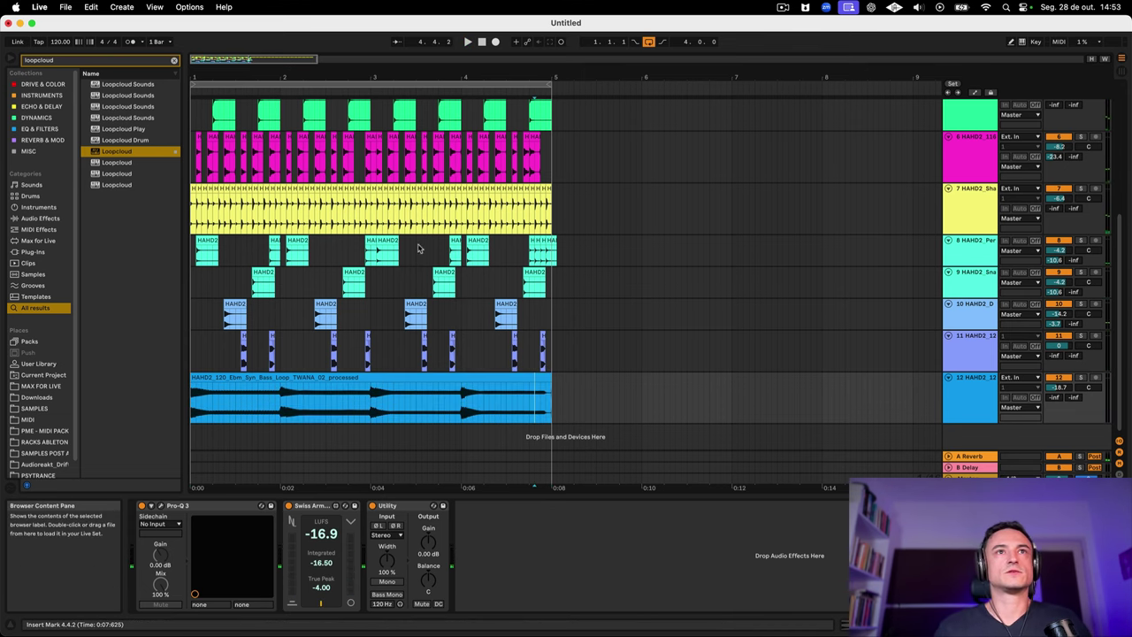
Step: Select bars 1 to 4 from the hat track through the bass loop track and duplicate them into bars 5 to 8
{"action": "scroll", "coordinate": [484, 338], "scroll_direction": "up", "scroll_amount": 1}
{"action": "left_click", "coordinate": [543, 383]}
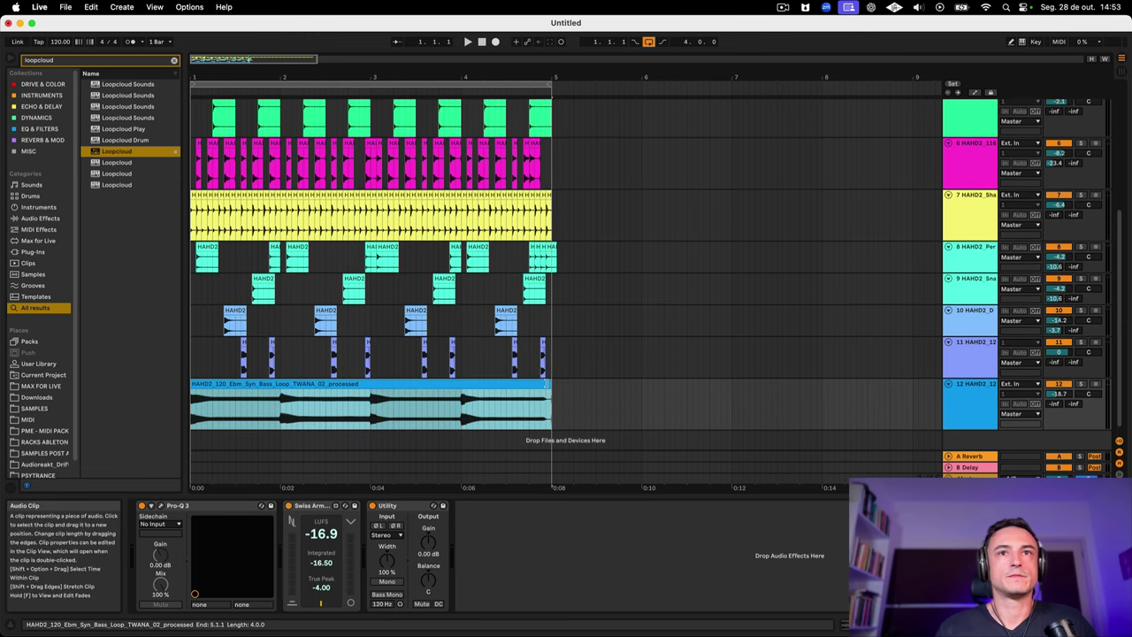
{"action": "scroll", "coordinate": [248, 228], "scroll_direction": "up", "scroll_amount": 5}
{"action": "left_click", "coordinate": [193, 262], "text": "shift"}
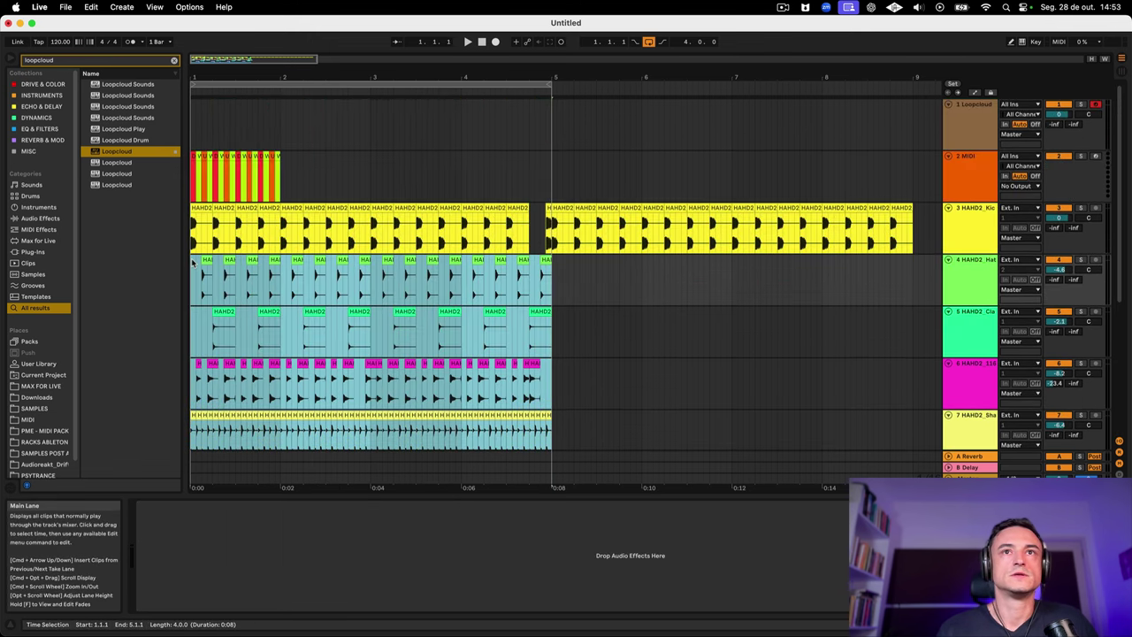
{"action": "key", "text": "super+d"}
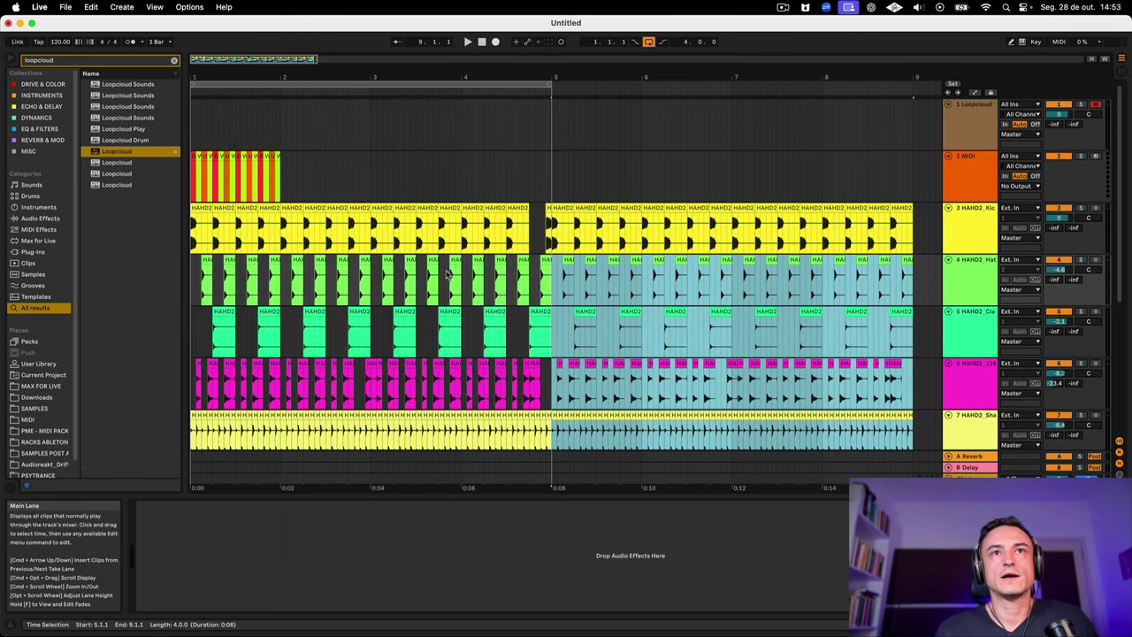
Step: Select bars 7 and 8 across the duplicated tracks and set them as the loop region
{"action": "mouse_move", "coordinate": [564, 80]}
{"action": "left_mouse_down"}
{"action": "mouse_move", "coordinate": [371, 80]}
{"action": "mouse_move", "coordinate": [835, 85]}
{"action": "mouse_move", "coordinate": [815, 88]}
{"action": "mouse_move", "coordinate": [818, 144]}
{"action": "left_mouse_up"}
{"action": "scroll", "coordinate": [757, 240], "scroll_direction": "right", "scroll_amount": 10}
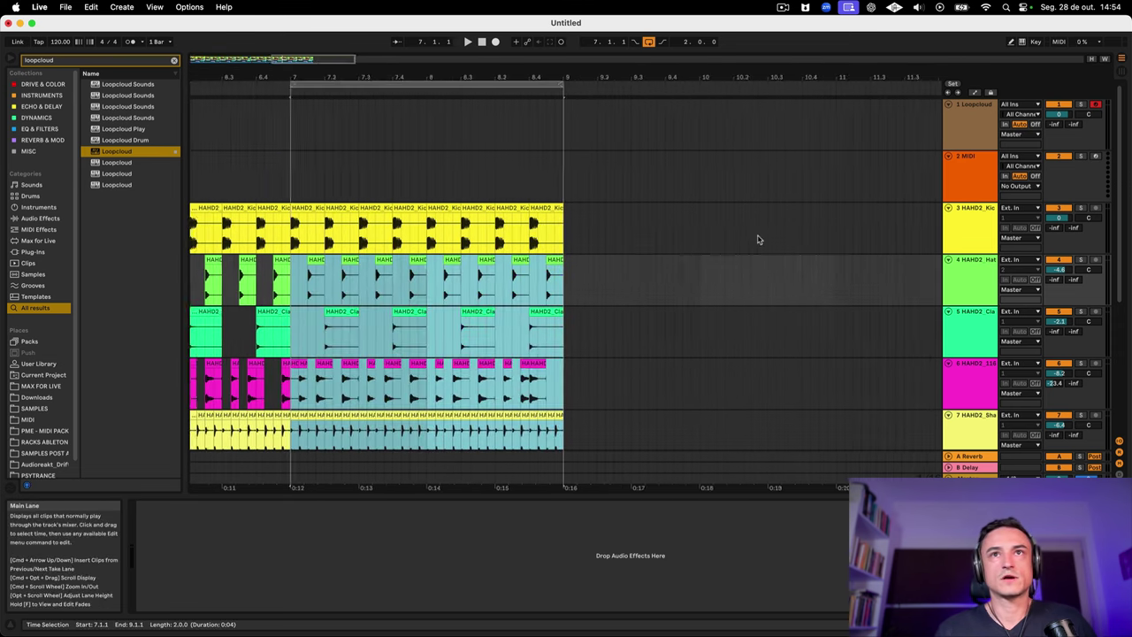
{"action": "scroll", "coordinate": [733, 249], "scroll_direction": "down", "scroll_amount": 5}
{"action": "scroll", "coordinate": [732, 247], "scroll_direction": "left", "scroll_amount": 3}
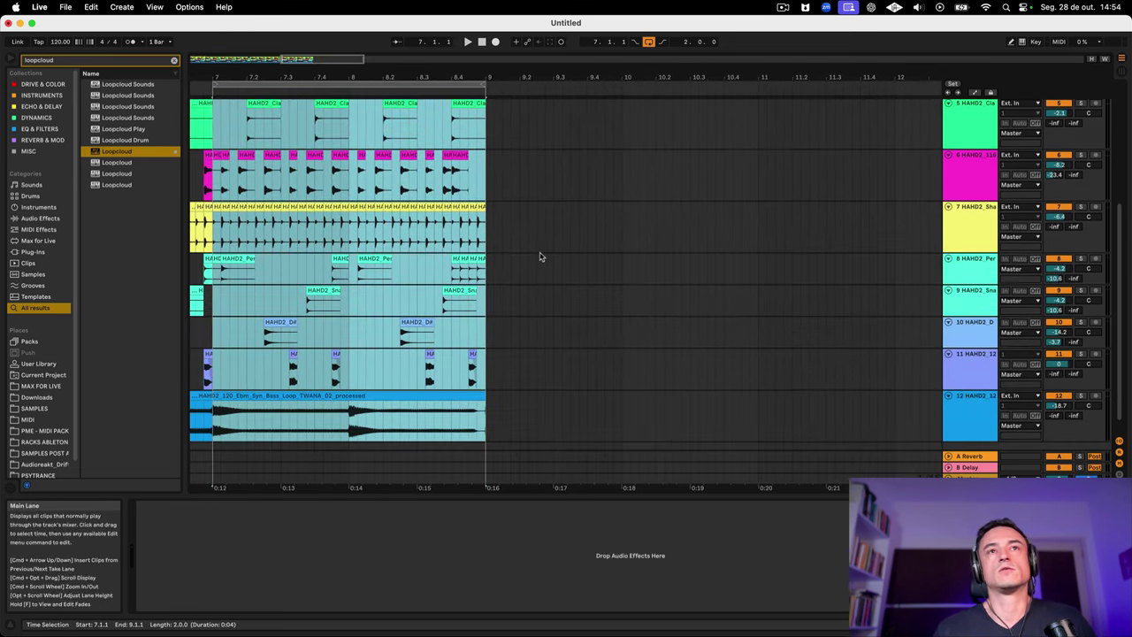
{"action": "scroll", "coordinate": [540, 255], "scroll_direction": "left", "scroll_amount": 3}
{"action": "scroll", "coordinate": [539, 254], "scroll_direction": "up", "scroll_amount": 2}
Step: Clear the shaker and percussion clips on tracks 7 and 8 from 8.3.4 to the end of bar 8
{"action": "left_click", "coordinate": [550, 171]}
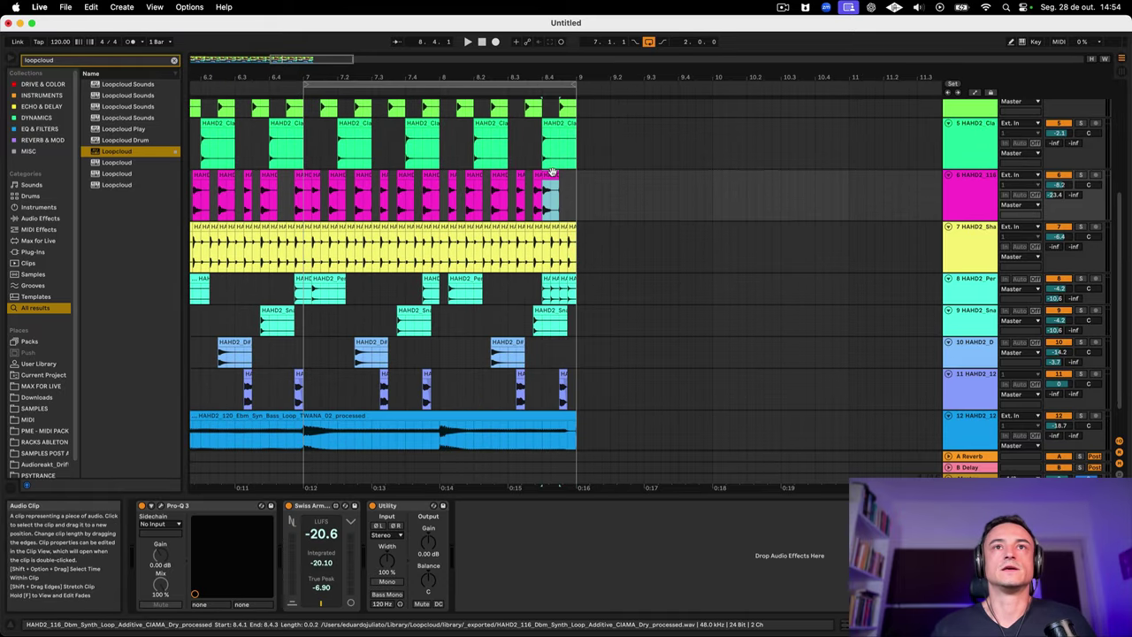
{"action": "left_click_drag", "start_coordinate": [533, 235], "coordinate": [573, 287]}
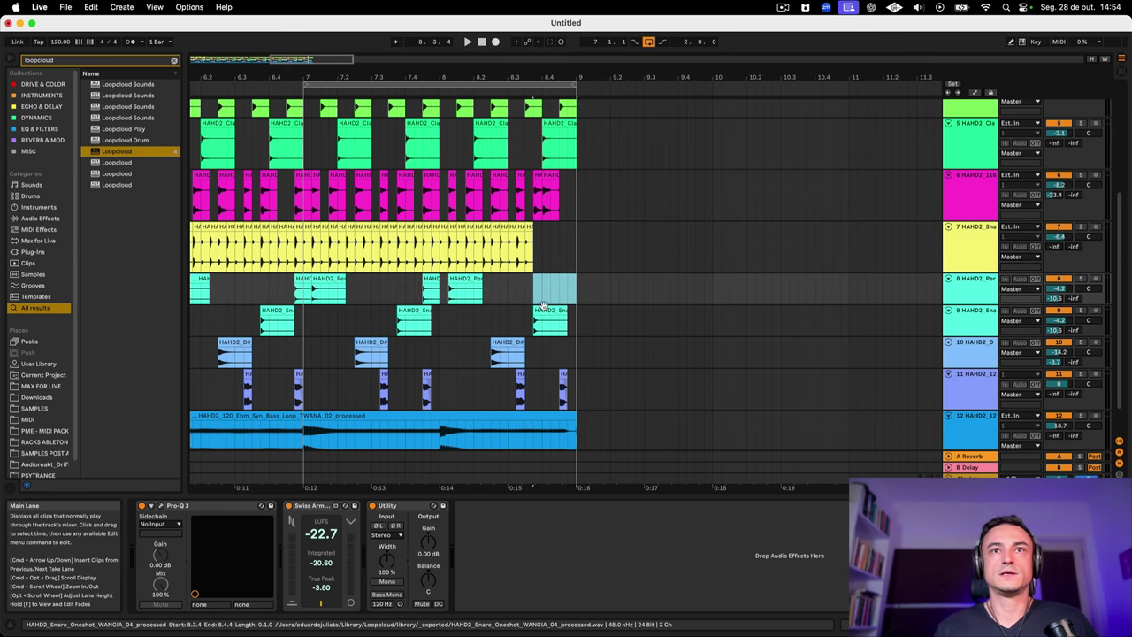
{"action": "left_click", "coordinate": [542, 308]}
Step: Delete the kick clips at 8.3.1 and 8.4.1 at the end of bar 8
{"action": "scroll", "coordinate": [542, 308], "scroll_direction": "up", "scroll_amount": 5}
{"action": "left_click", "coordinate": [536, 217]}
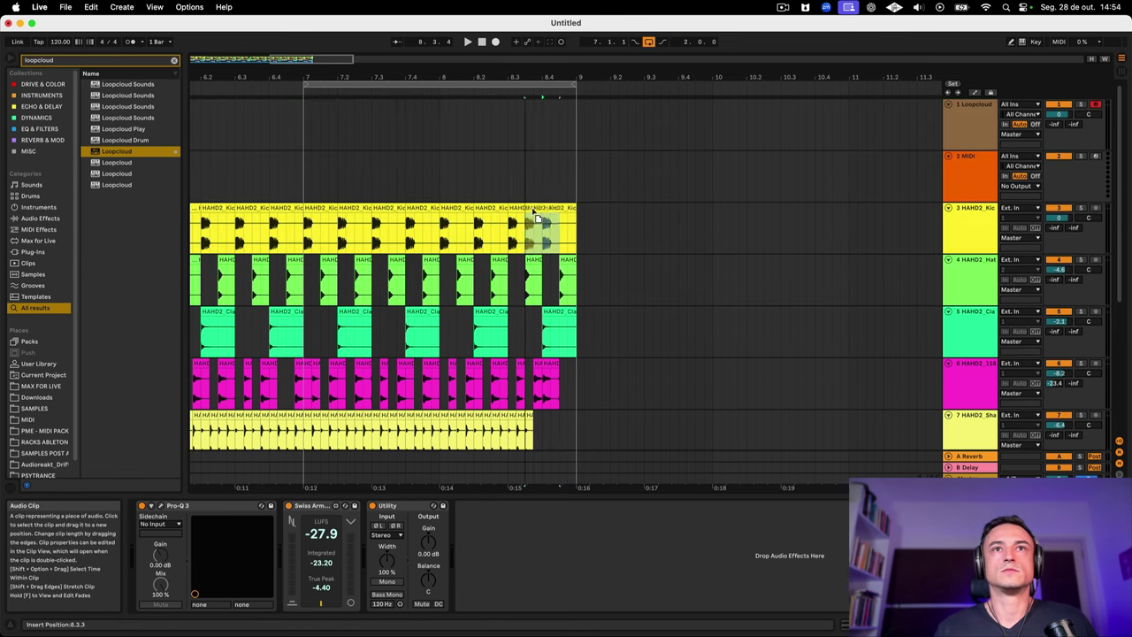
{"action": "key", "text": "Delete"}
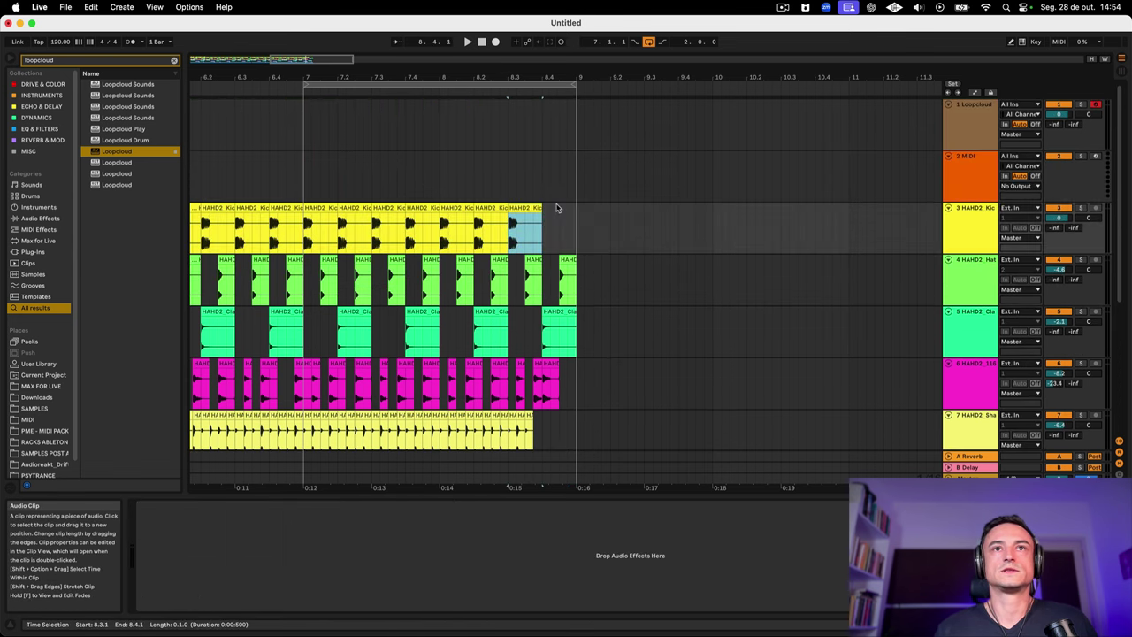
Step: Play from 7.4.1 to hear the break at the end of bar 8
{"action": "left_click", "coordinate": [412, 223]}
{"action": "key", "text": "space"}
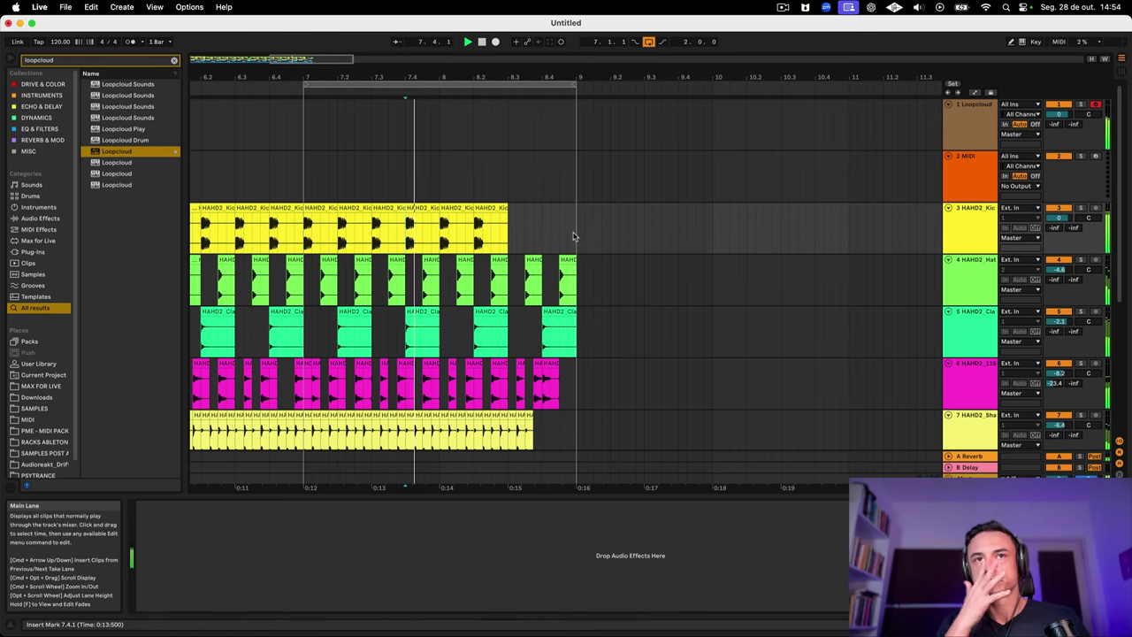
{"action": "scroll", "coordinate": [568, 292], "scroll_direction": "down", "scroll_amount": 3}
{"action": "scroll", "coordinate": [562, 354], "scroll_direction": "left", "scroll_amount": 1}
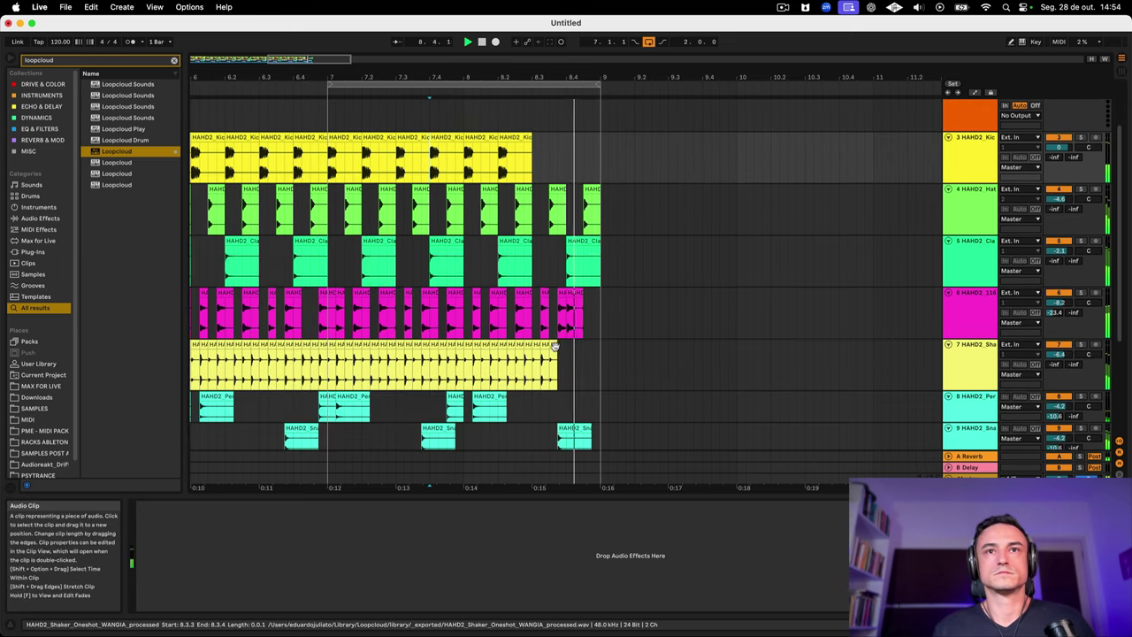
{"action": "scroll", "coordinate": [564, 361], "scroll_direction": "down", "scroll_amount": 5}
{"action": "scroll", "coordinate": [564, 361], "scroll_direction": "left", "scroll_amount": 2}
{"action": "left_click", "coordinate": [619, 317]}
{"action": "key", "text": "space"}
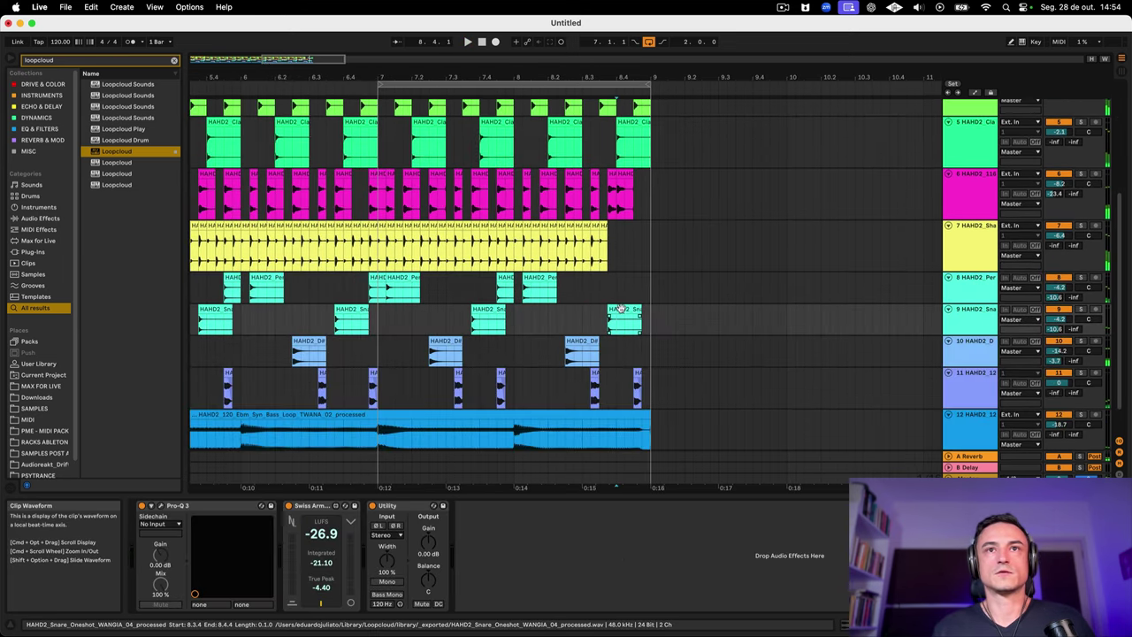
Step: Copy the clap at 8.4.1 to 8.4.3 and 8.4.4, trim the last copy at bar 9, and play the fill
{"action": "left_click", "coordinate": [961, 352]}
{"action": "scroll", "coordinate": [634, 150], "scroll_direction": "up", "scroll_amount": 5}
{"action": "key", "text": "space"}
{"action": "left_click", "coordinate": [631, 143]}
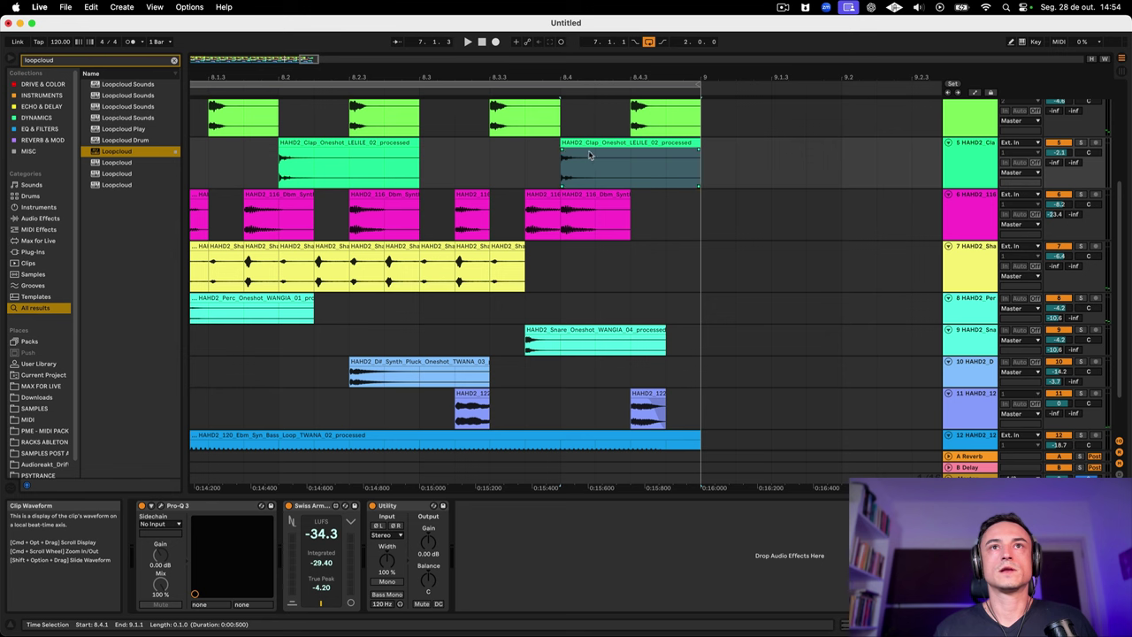
{"action": "left_click_drag", "start_coordinate": [629, 144], "coordinate": [690, 152]}
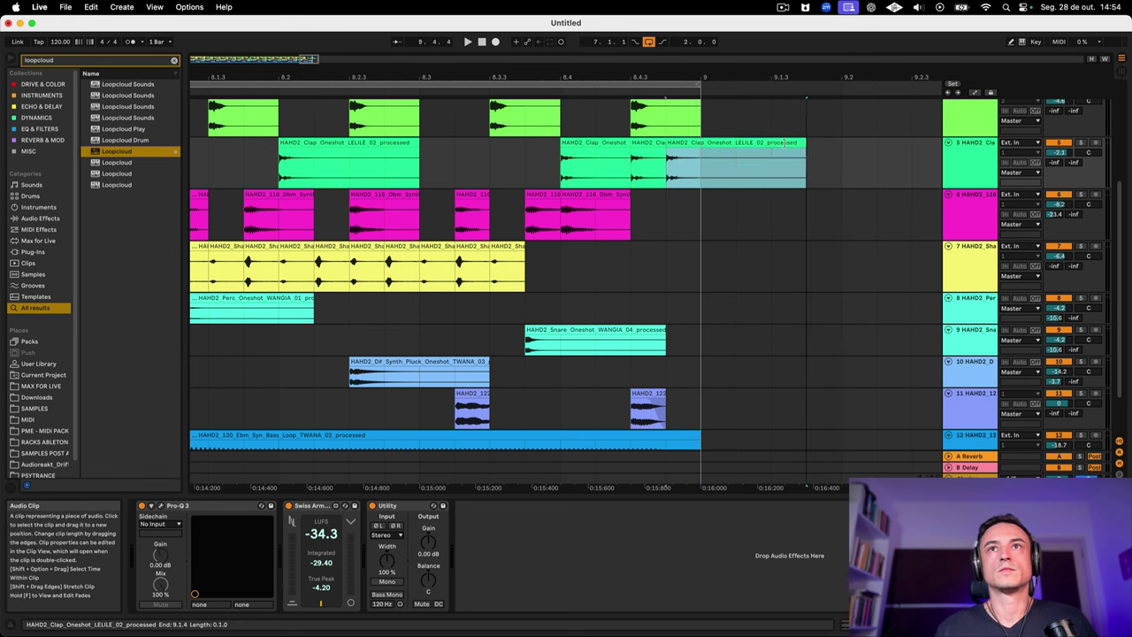
{"action": "left_click_drag", "start_coordinate": [805, 147], "coordinate": [715, 146]}
{"action": "left_click", "coordinate": [442, 162]}
{"action": "key", "text": "space"}
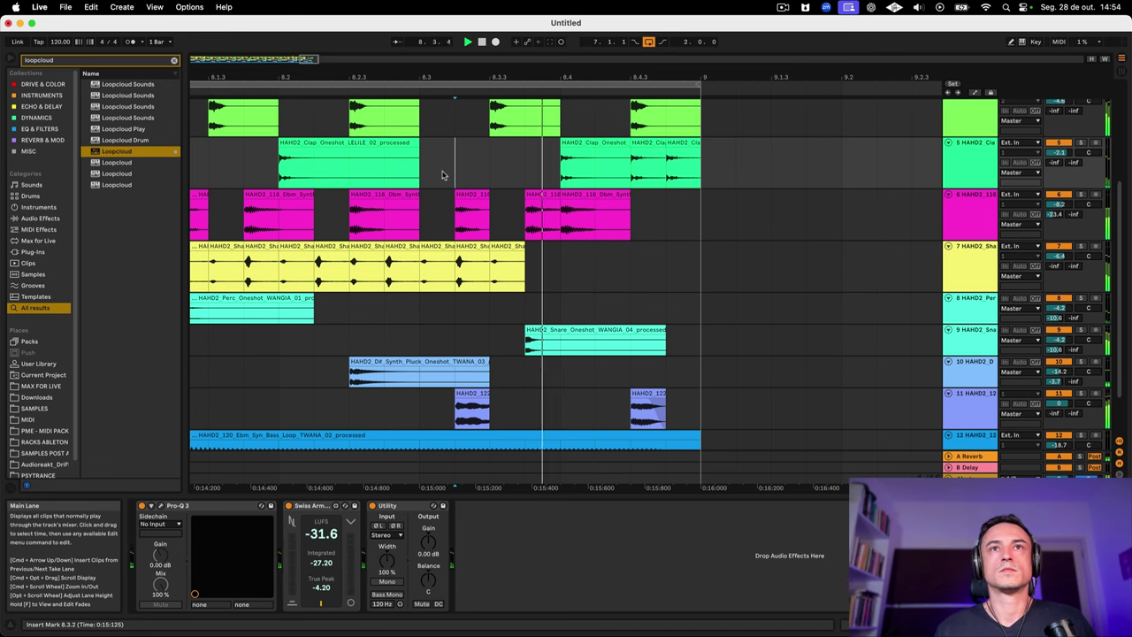
Step: Move the track 6 synth loop clip from 8.4.1 to 8.4.3 and play the end of bar 8
{"action": "left_click", "coordinate": [576, 196]}
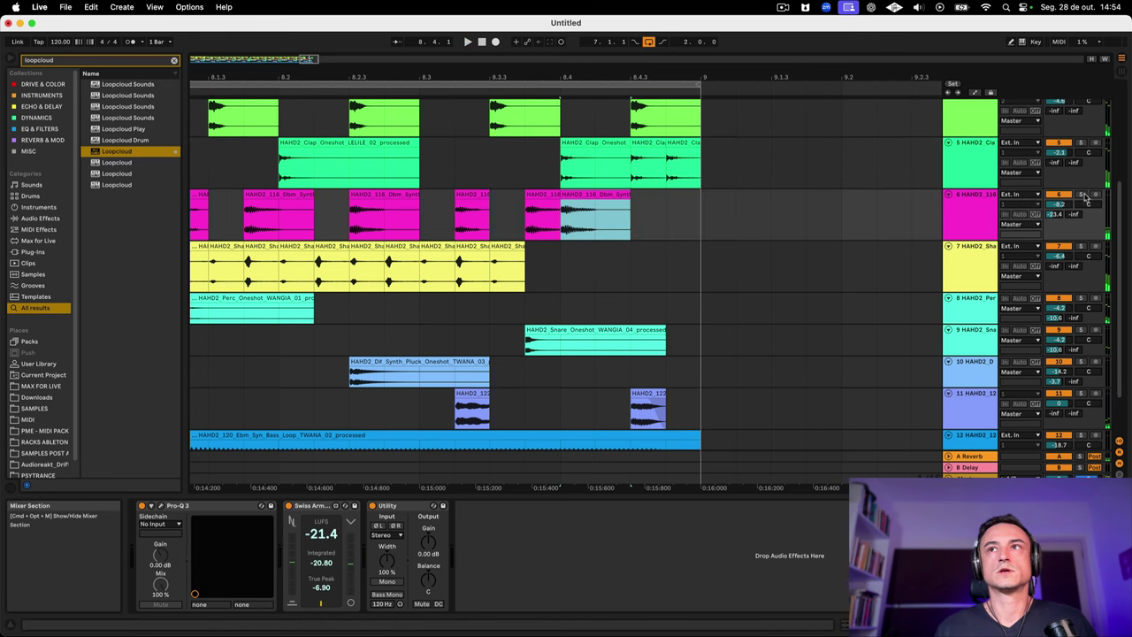
{"action": "left_click", "coordinate": [500, 207]}
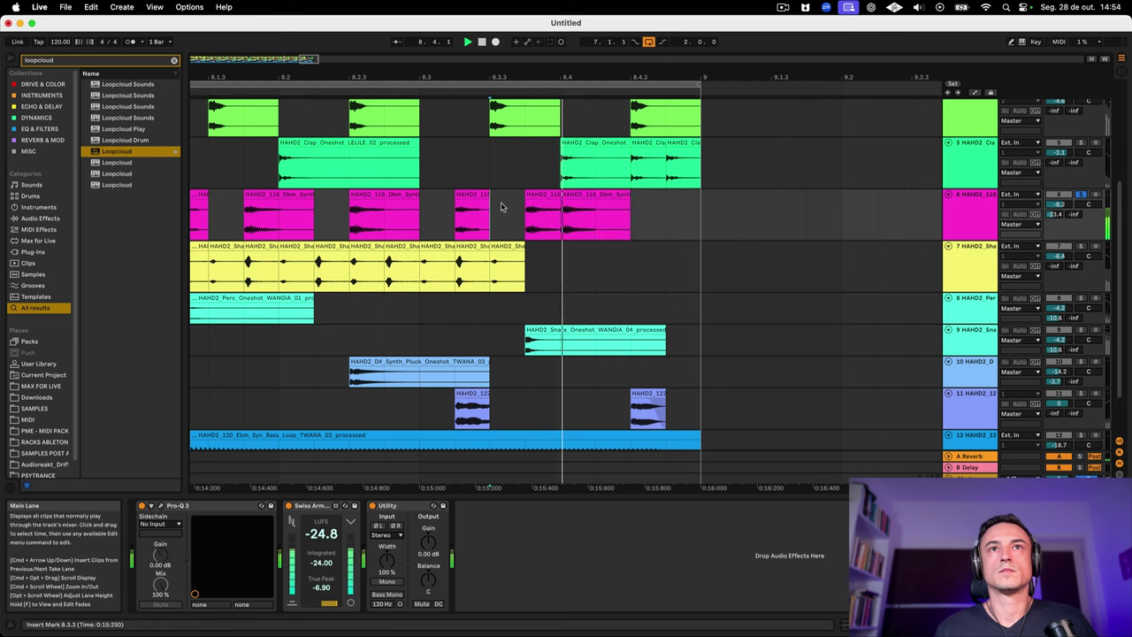
{"action": "left_click_drag", "start_coordinate": [596, 191], "coordinate": [656, 196]}
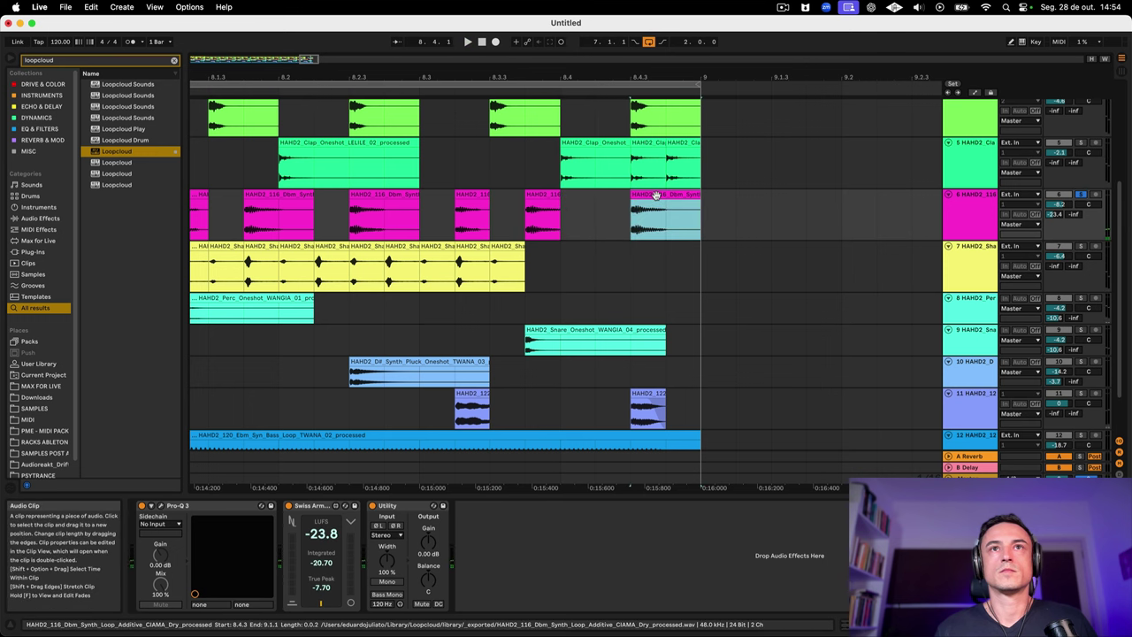
{"action": "left_click", "coordinate": [428, 203]}
{"action": "key", "text": "space"}
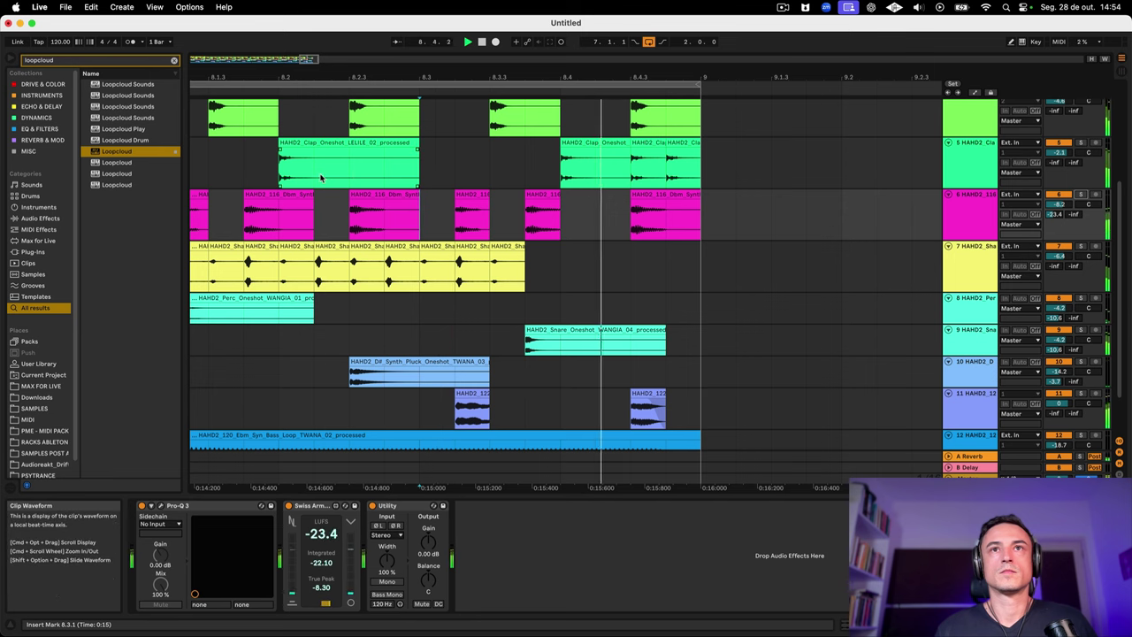
{"action": "key", "text": "space"}
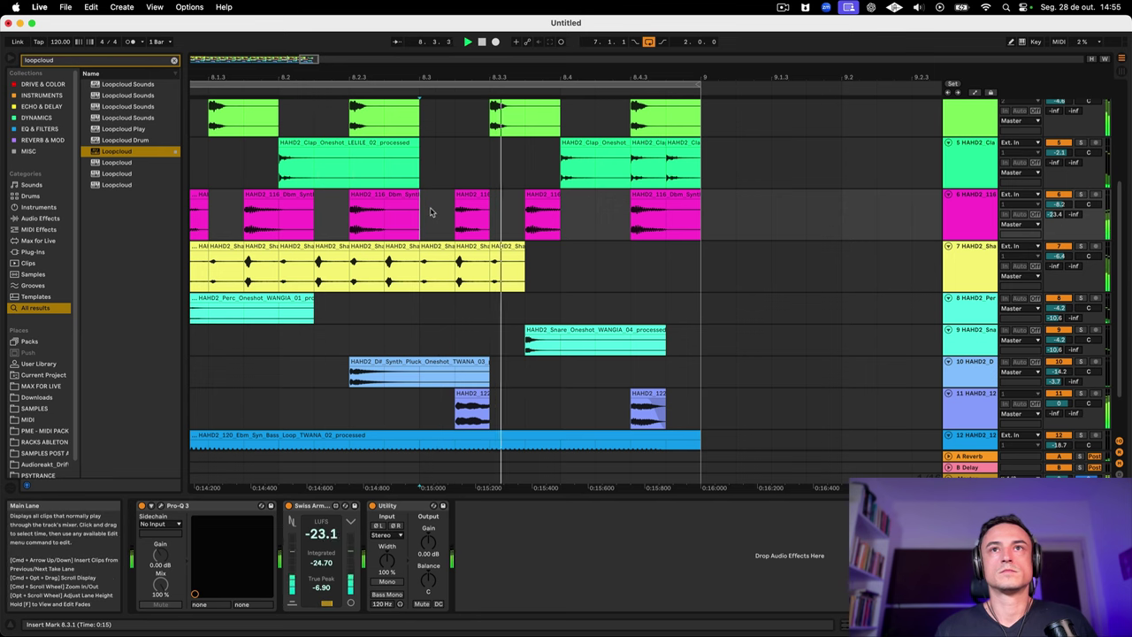
Step: Copy the last kick on track 3 to 8.4.3 and 8.4.4 and trim the final copy at bar 9
{"action": "scroll", "coordinate": [579, 230], "scroll_direction": "up", "scroll_amount": 5}
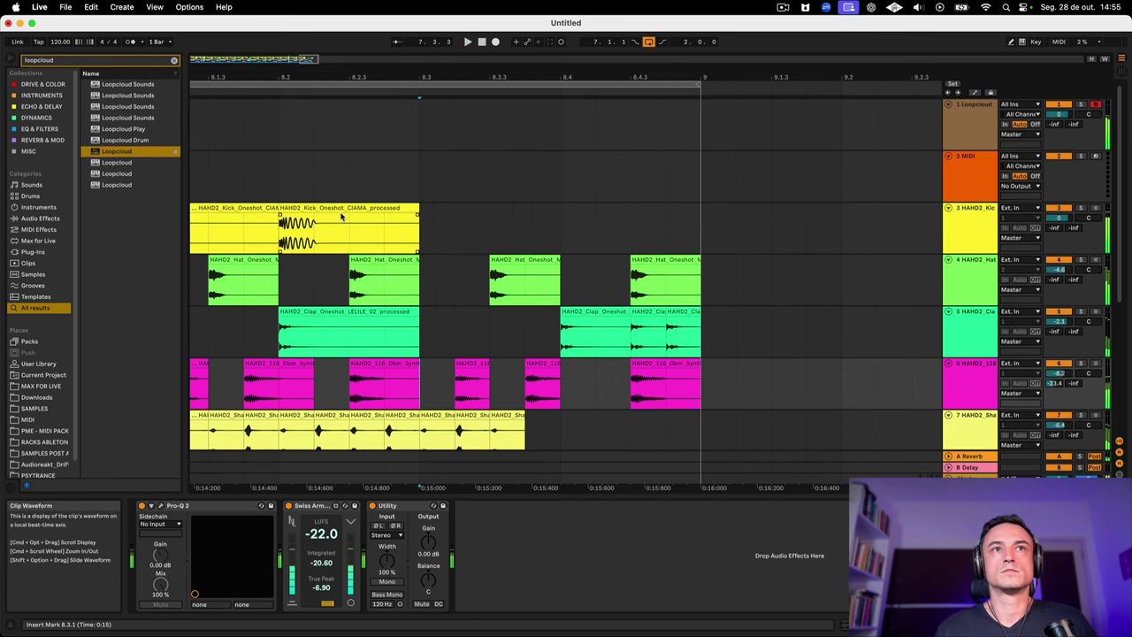
{"action": "left_click_drag", "start_coordinate": [346, 220], "coordinate": [699, 232]}
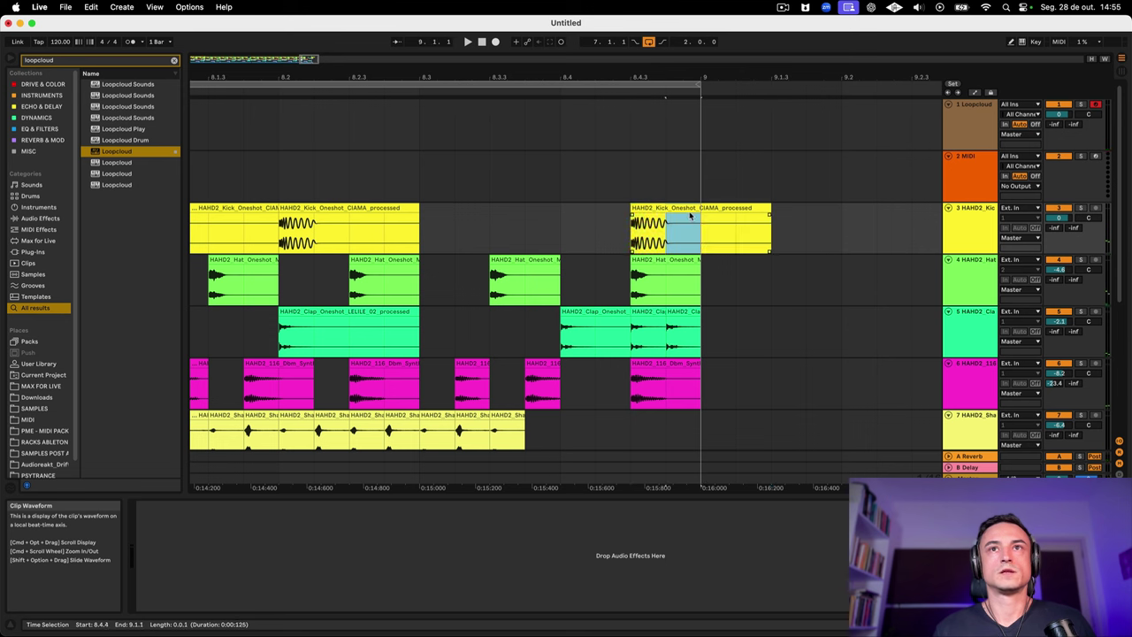
{"action": "left_click_drag", "start_coordinate": [643, 209], "coordinate": [679, 209]}
{"action": "left_click", "coordinate": [491, 214]}
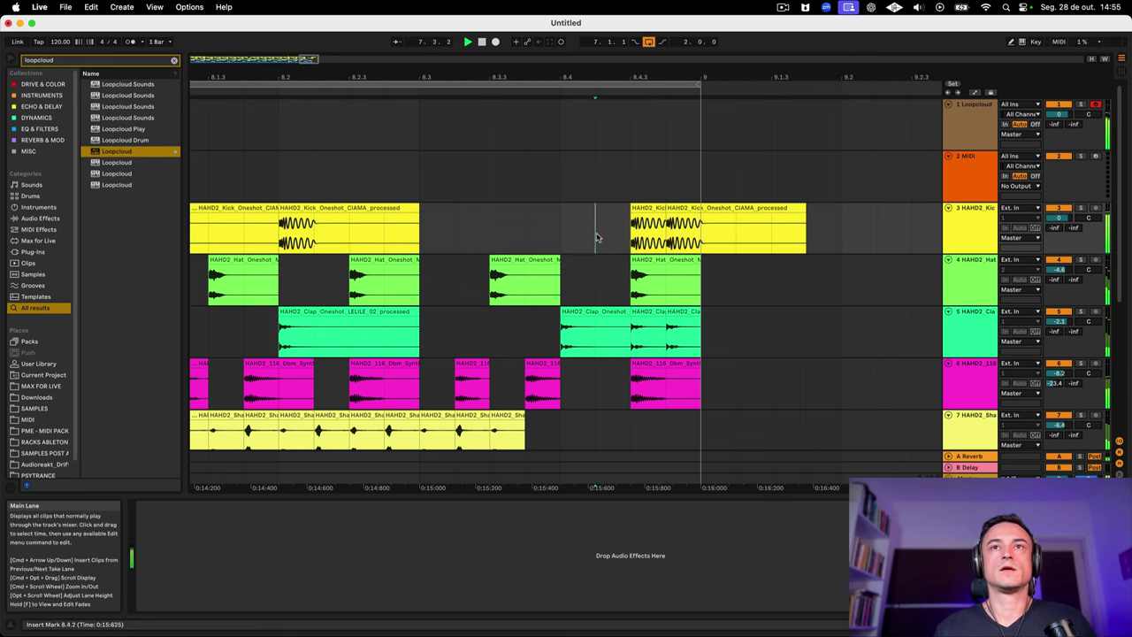
{"action": "left_click", "coordinate": [696, 207]}
{"action": "left_click_drag", "start_coordinate": [803, 209], "coordinate": [690, 218]}
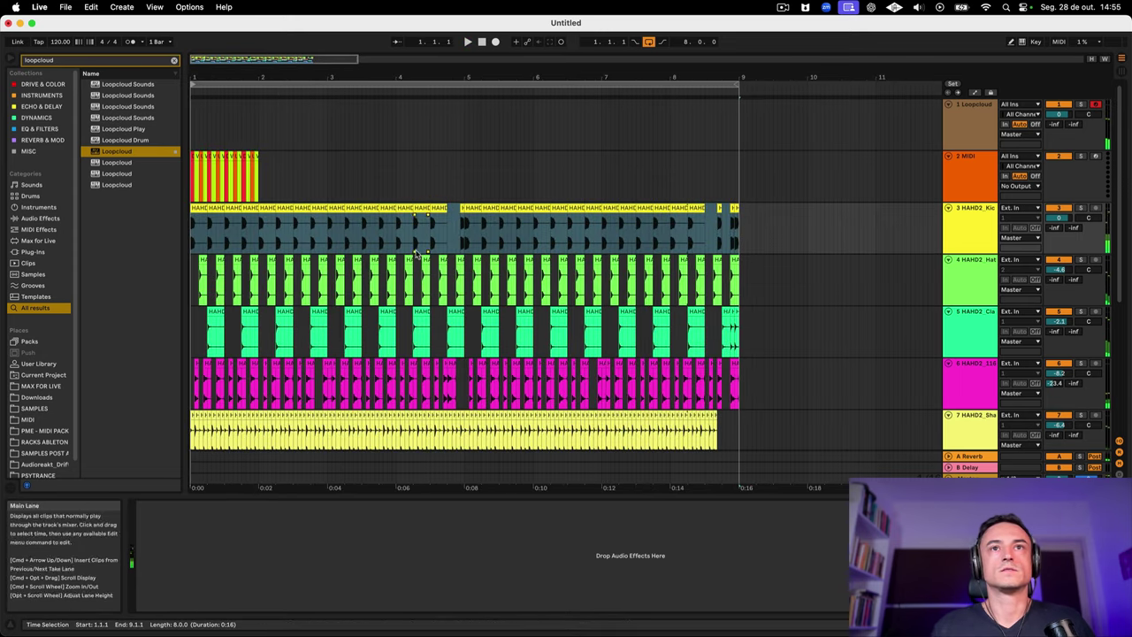
Step: Play the eight-bar loop from the start and set the volume of bass track 12 to -20.1 dB
{"action": "scroll", "coordinate": [416, 255], "scroll_direction": "down", "scroll_amount": 6}
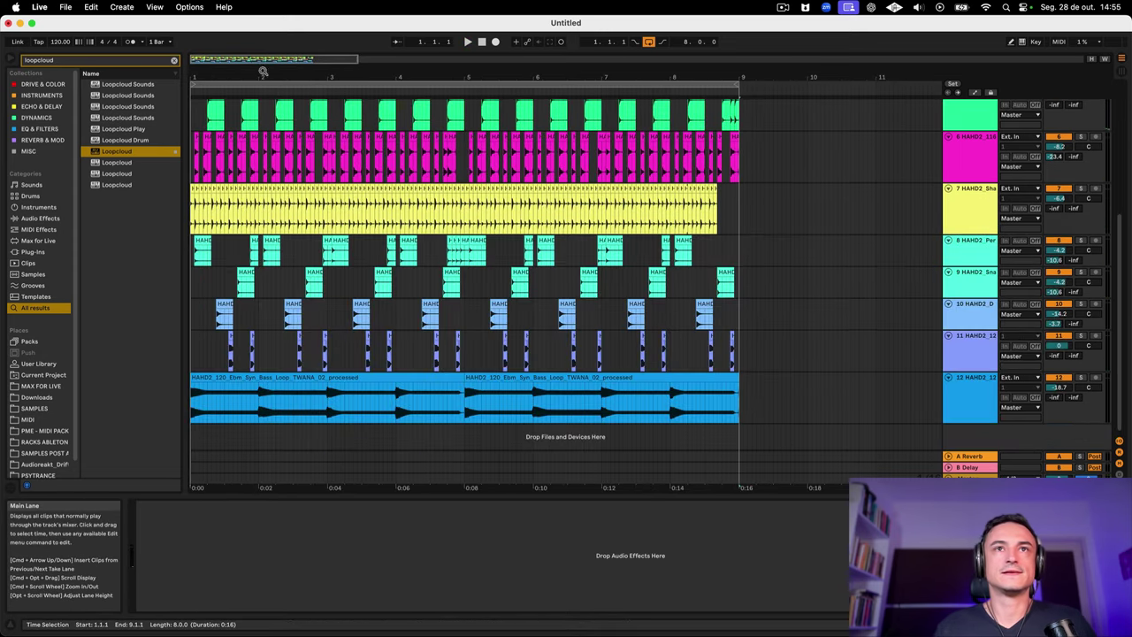
{"action": "scroll", "coordinate": [350, 261], "scroll_direction": "up", "scroll_amount": 6}
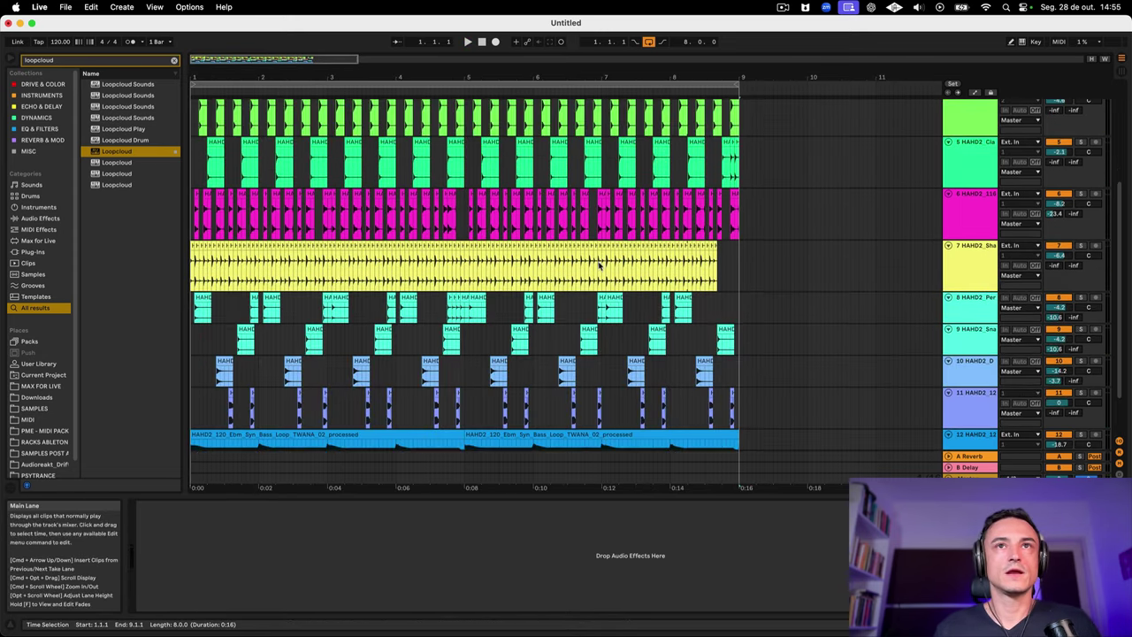
{"action": "scroll", "coordinate": [350, 261], "scroll_direction": "down", "scroll_amount": 6}
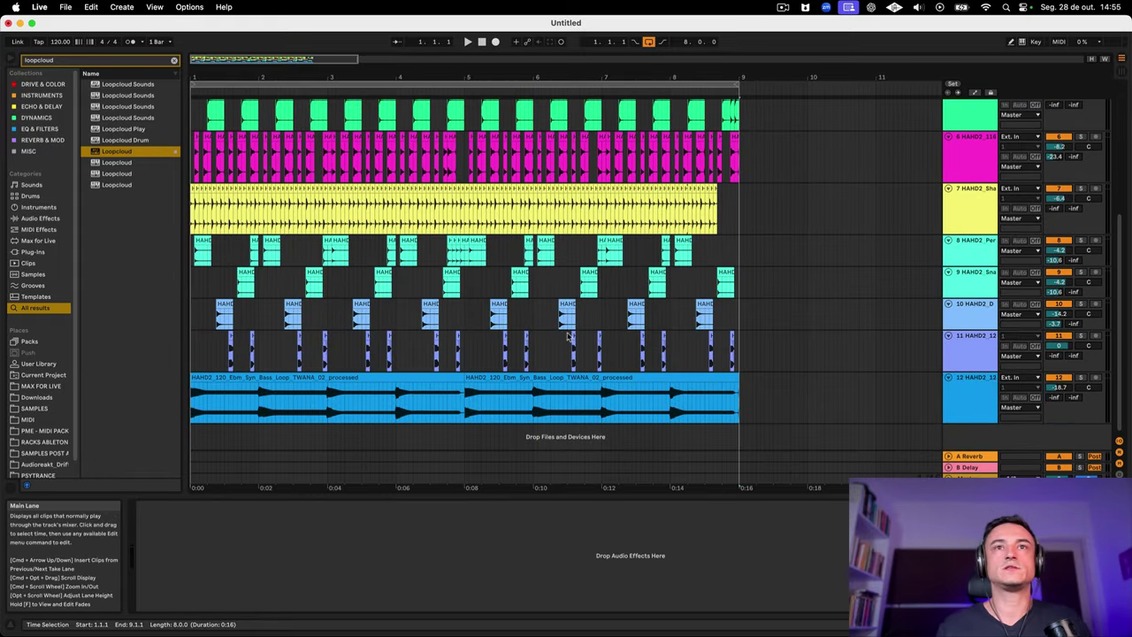
{"action": "key", "text": "space"}
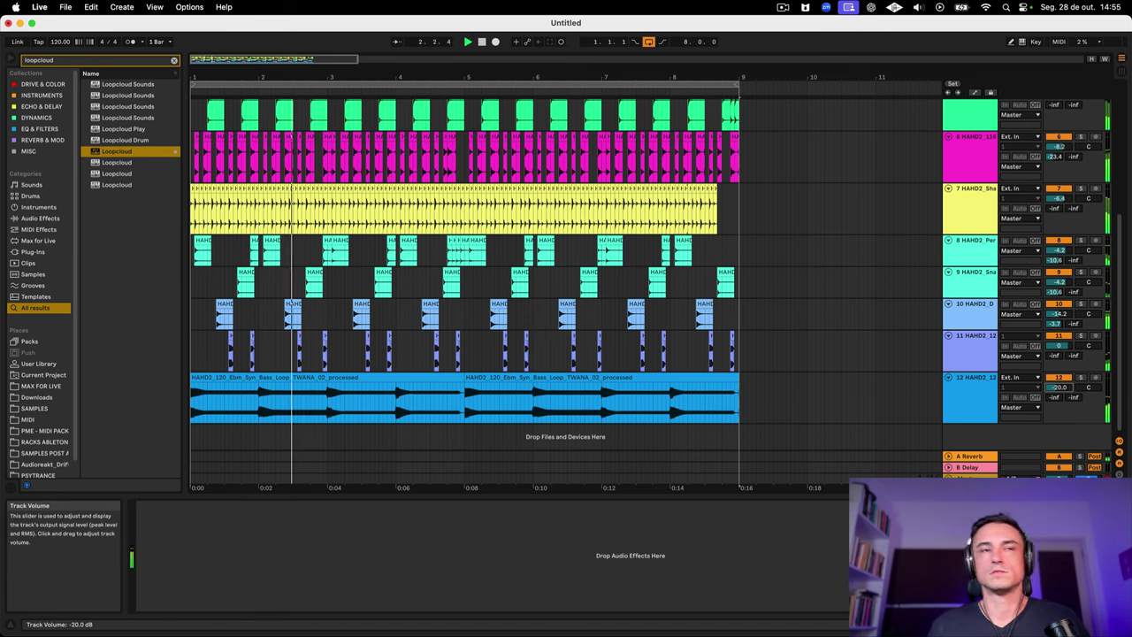
{"action": "left_click_drag", "start_coordinate": [1060, 386], "coordinate": [1061, 391]}
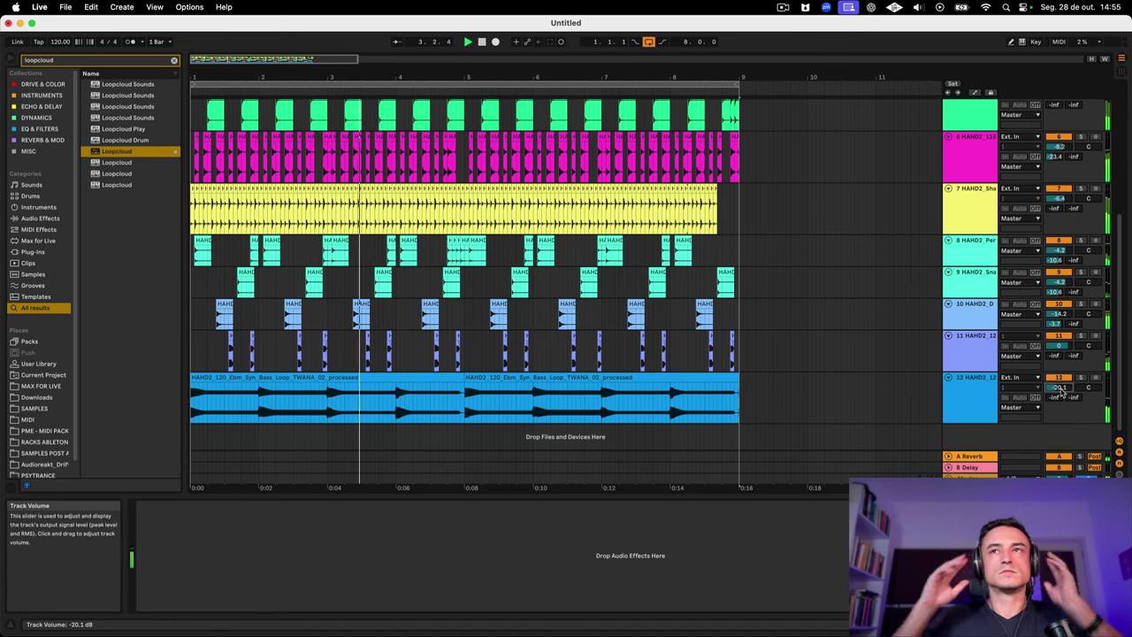
Step: Open the Loopcloud plug-in on track 1 and browse its Afro House samples
{"action": "scroll", "coordinate": [1008, 316], "scroll_direction": "up", "scroll_amount": 5}
{"action": "left_click", "coordinate": [973, 104]}
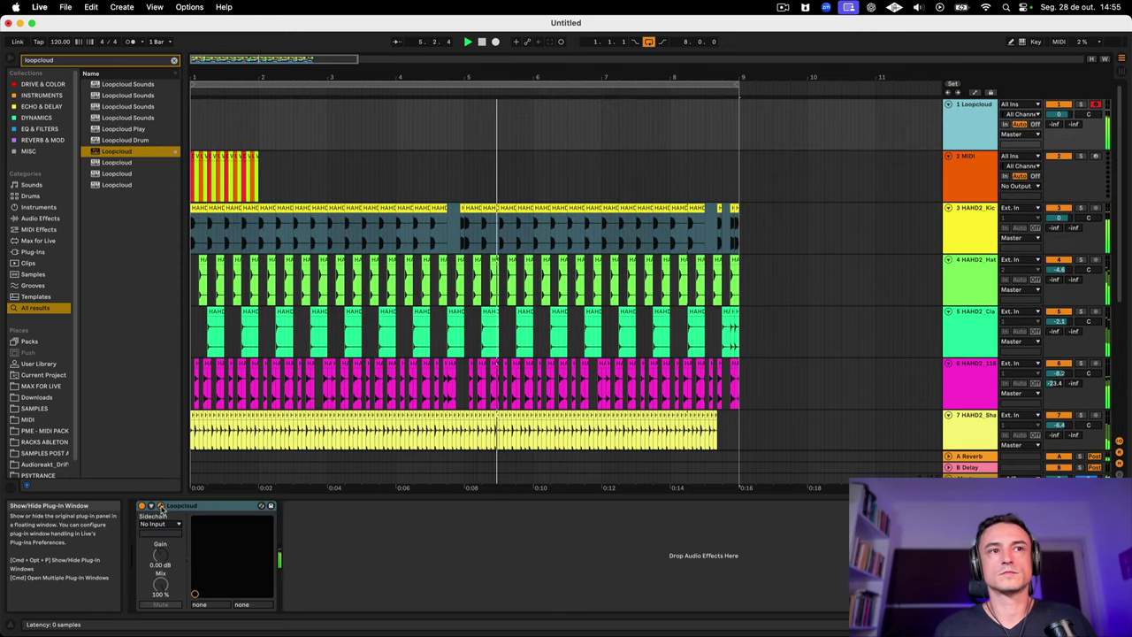
{"action": "left_click", "coordinate": [16, 480]}
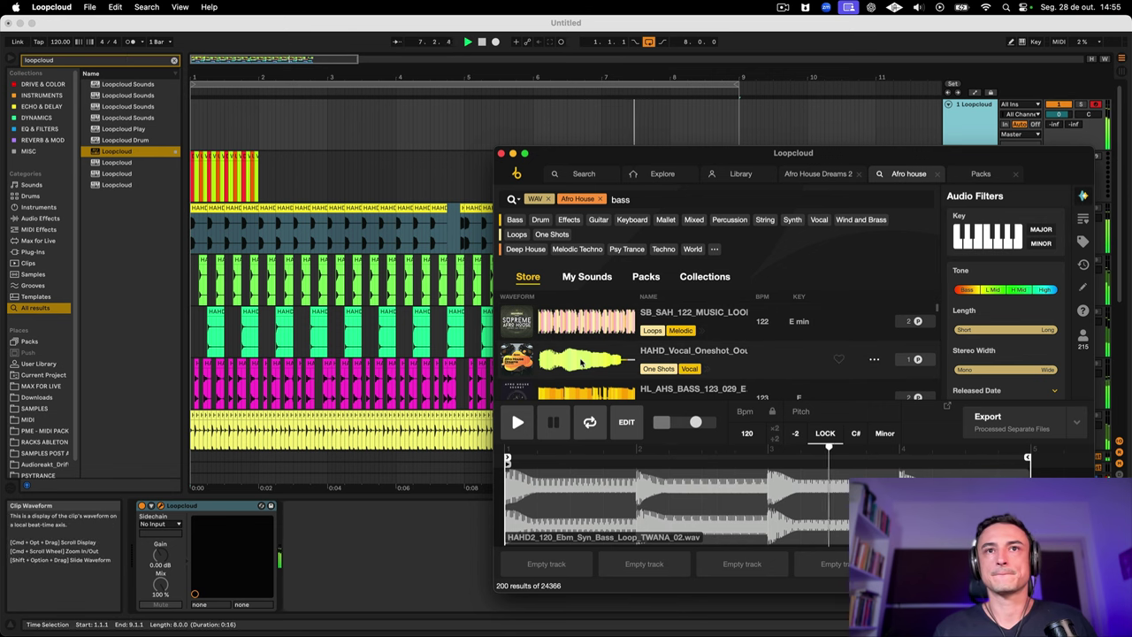
{"action": "scroll", "coordinate": [581, 362], "scroll_direction": "down", "scroll_amount": 3}
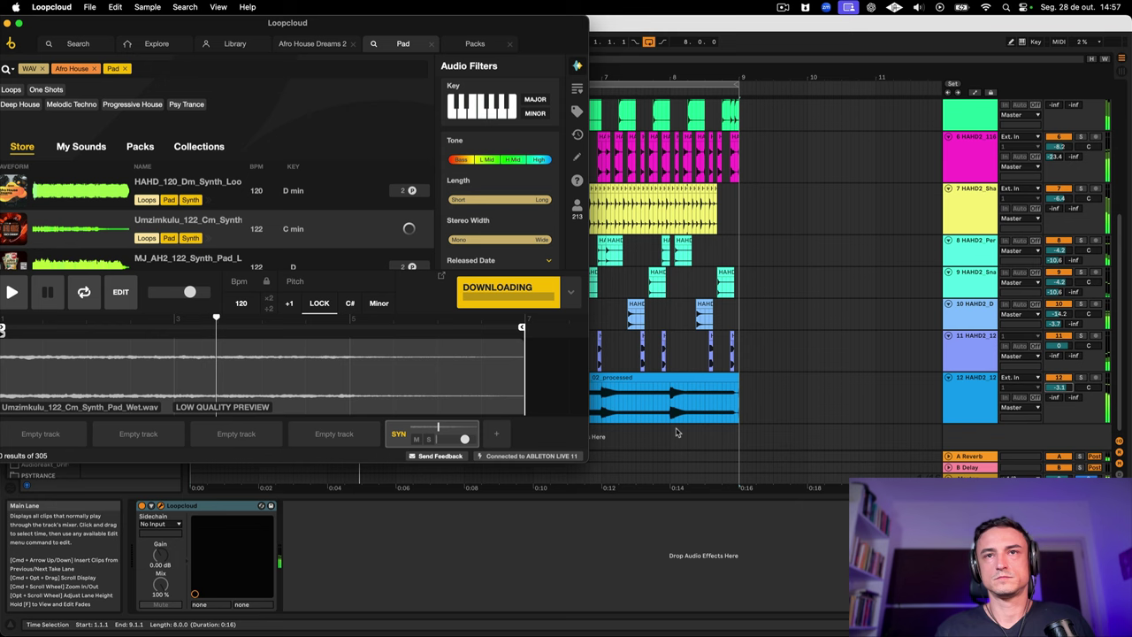
Step: Place the Umzimkulu_122_Cm_Synth_Pad_Wet loop on a new track below the bass and make it span bars 1 to 8
{"action": "left_click_drag", "start_coordinate": [700, 442], "coordinate": [692, 432]}
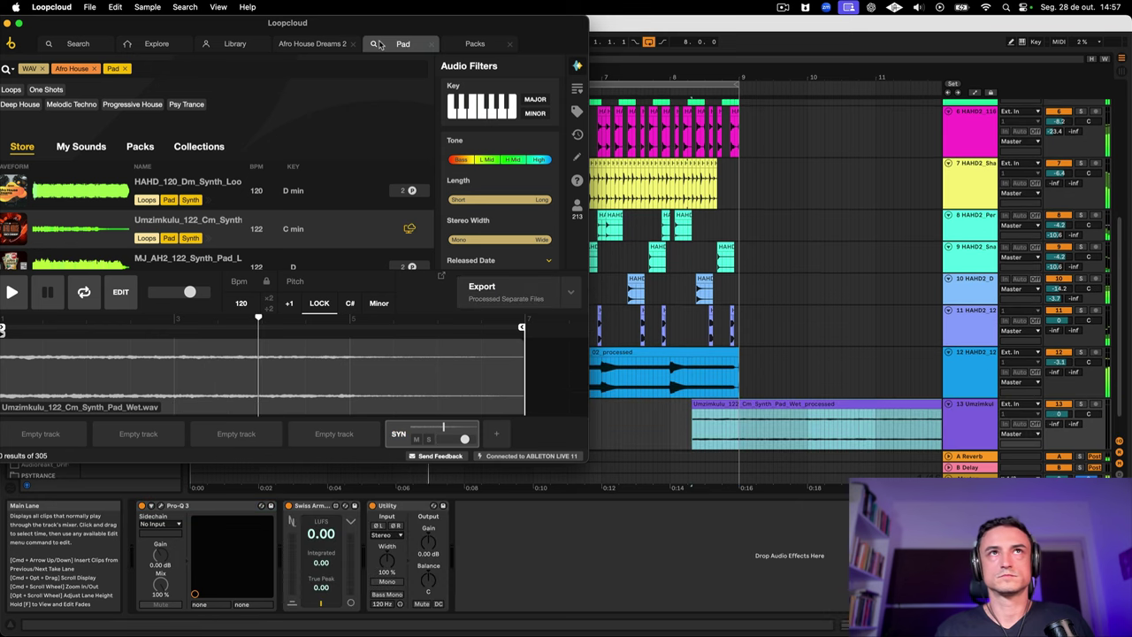
{"action": "left_click_drag", "start_coordinate": [392, 31], "coordinate": [785, 621]}
{"action": "left_click_drag", "start_coordinate": [747, 405], "coordinate": [221, 420]}
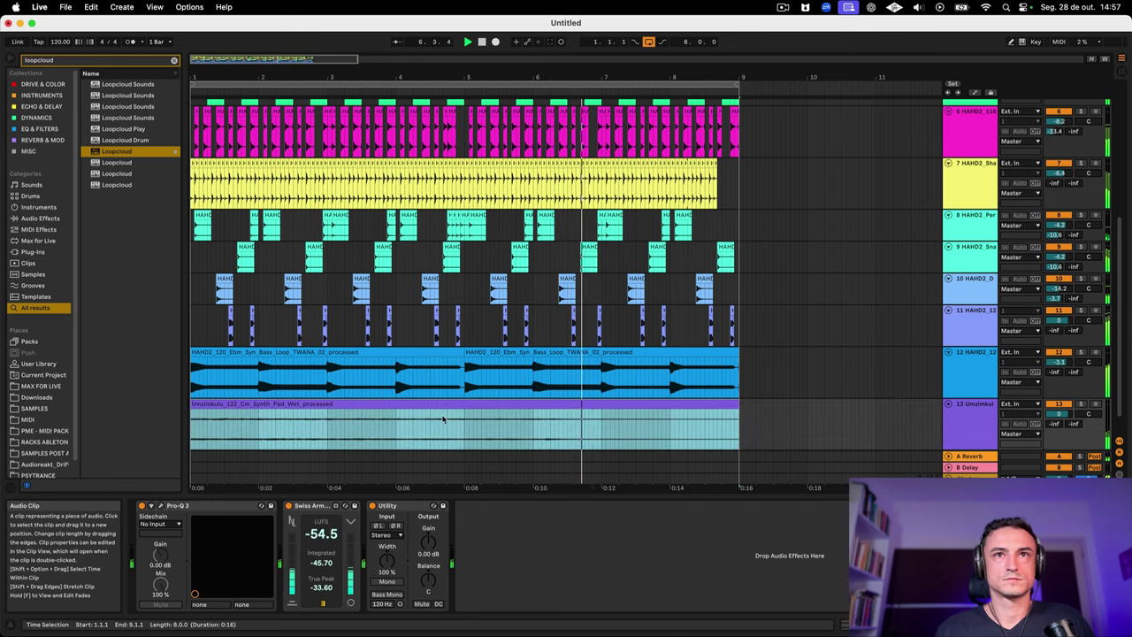
Step: Check the volume level of bass track 12 against the new pad during playback
{"action": "left_click", "coordinate": [964, 422]}
{"action": "left_click", "coordinate": [967, 375]}
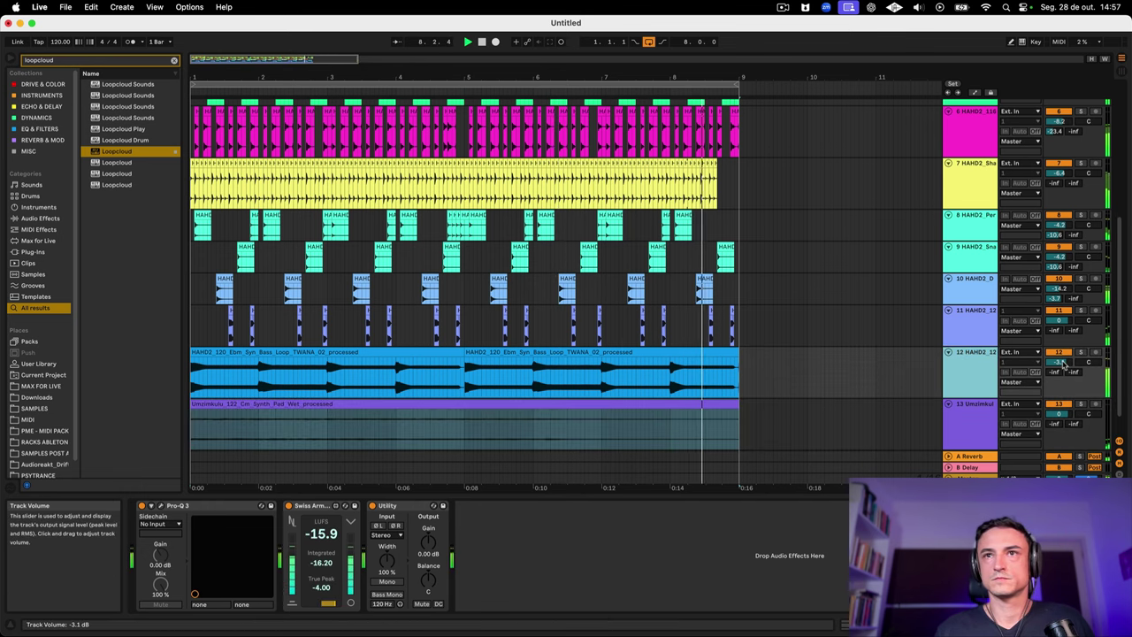
{"action": "left_click_drag", "start_coordinate": [1061, 362], "coordinate": [1061, 362]}
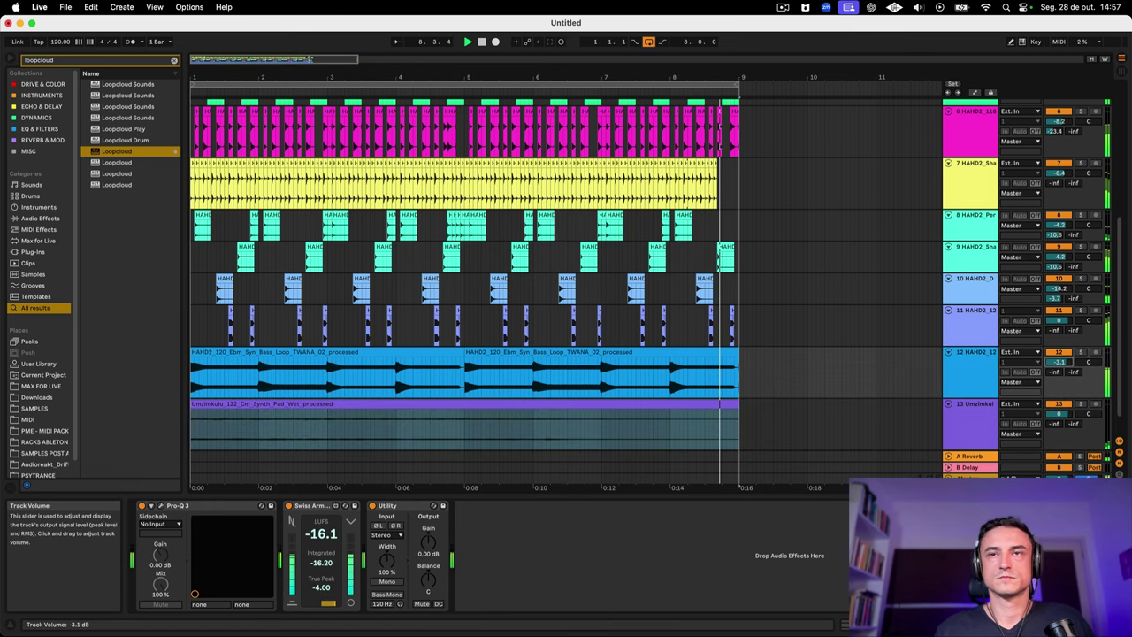
{"action": "left_click", "coordinate": [957, 376]}
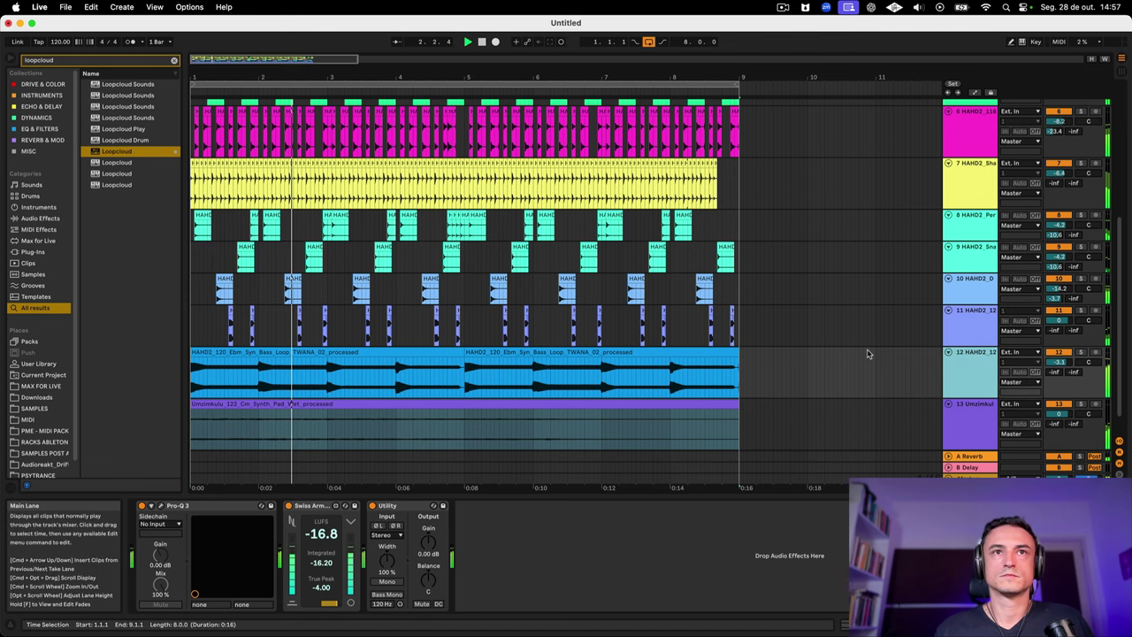
Step: Set the volume of track 11 to -3.7 dB and solo the track
{"action": "mouse_move", "coordinate": [1059, 320]}
{"action": "left_mouse_down"}
{"action": "mouse_move", "coordinate": [1058, 336]}
{"action": "mouse_move", "coordinate": [1058, 317]}
{"action": "left_mouse_up"}
{"action": "left_click", "coordinate": [1081, 311]}
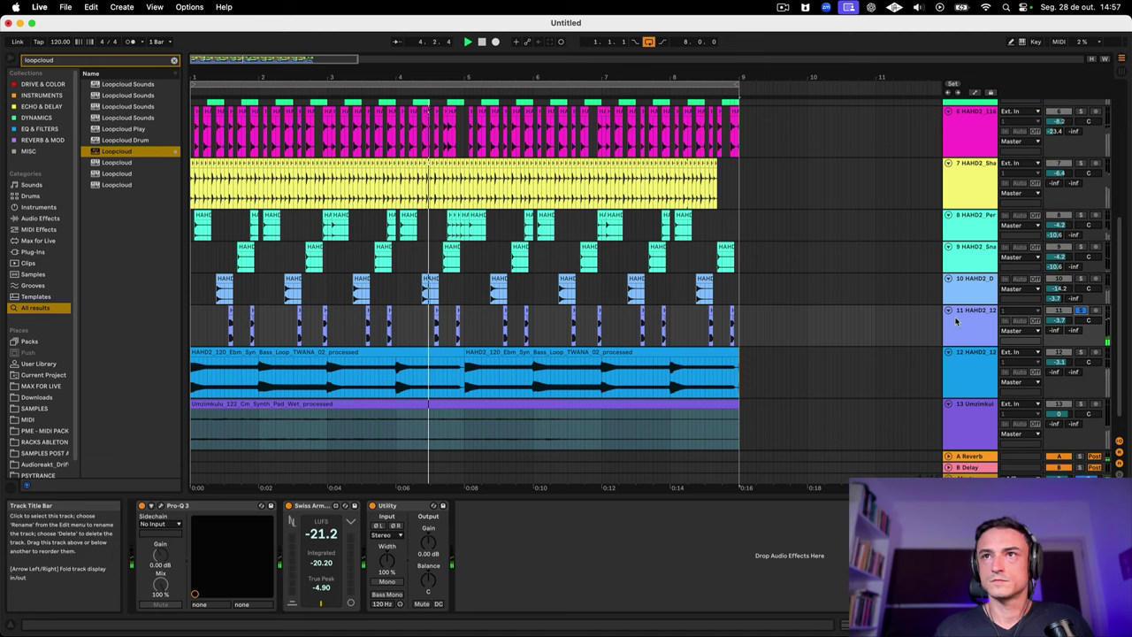
{"action": "left_click", "coordinate": [969, 325]}
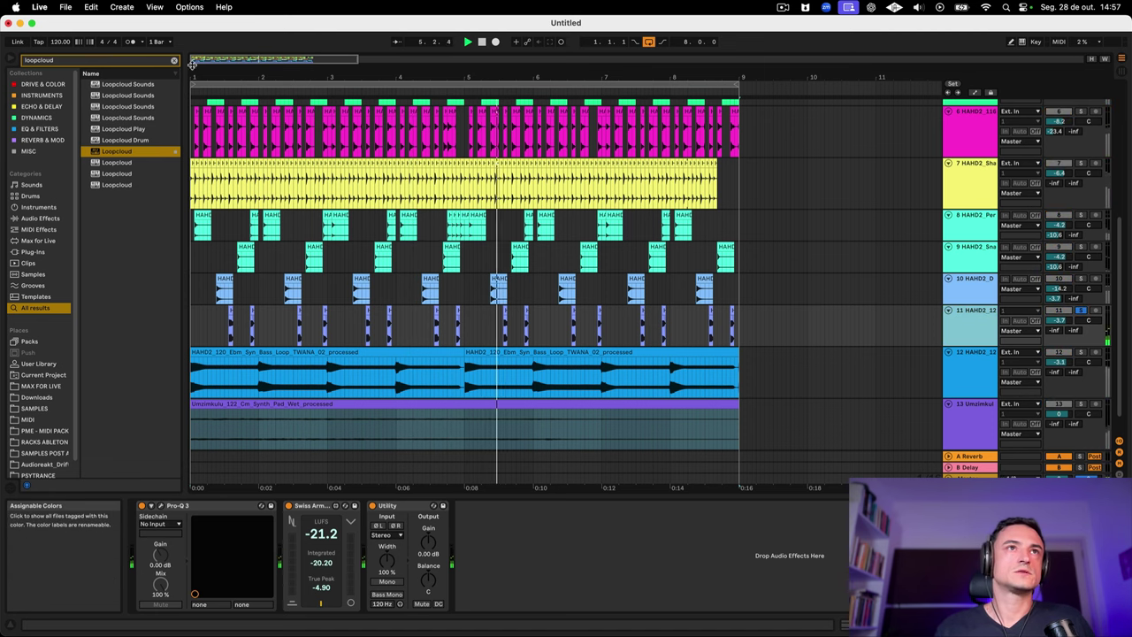
Step: Add a Delay effect to track 11 with its filter at 949 Hz, width 2.96, and dry/wet at 39%
{"action": "left_click", "coordinate": [105, 62]}
{"action": "type", "text": "del"}
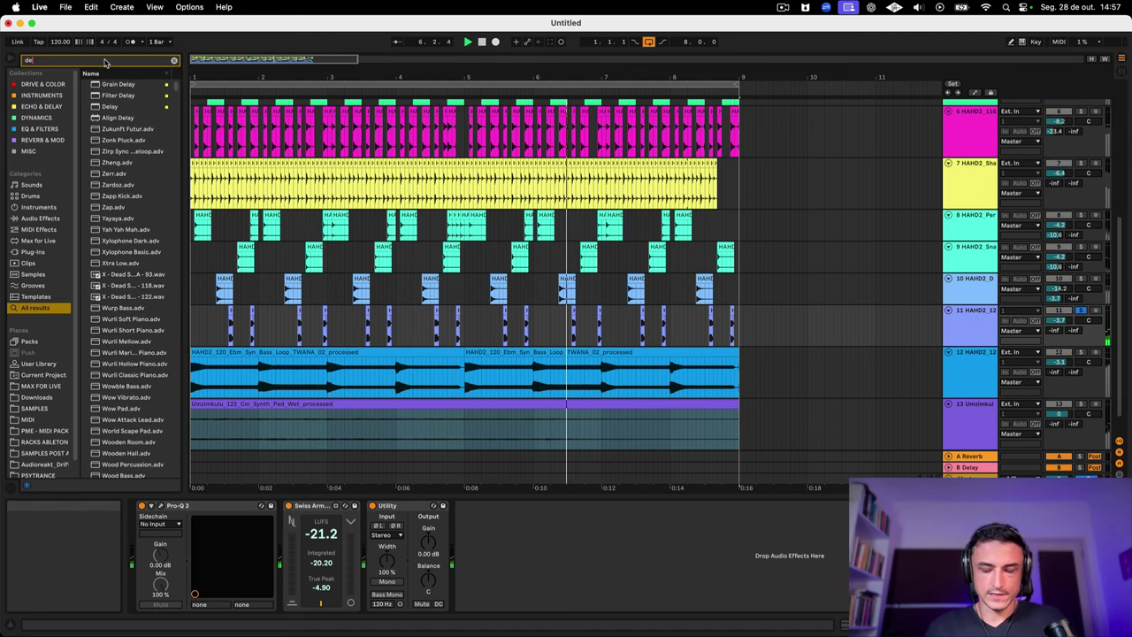
{"action": "double_click", "coordinate": [111, 107]}
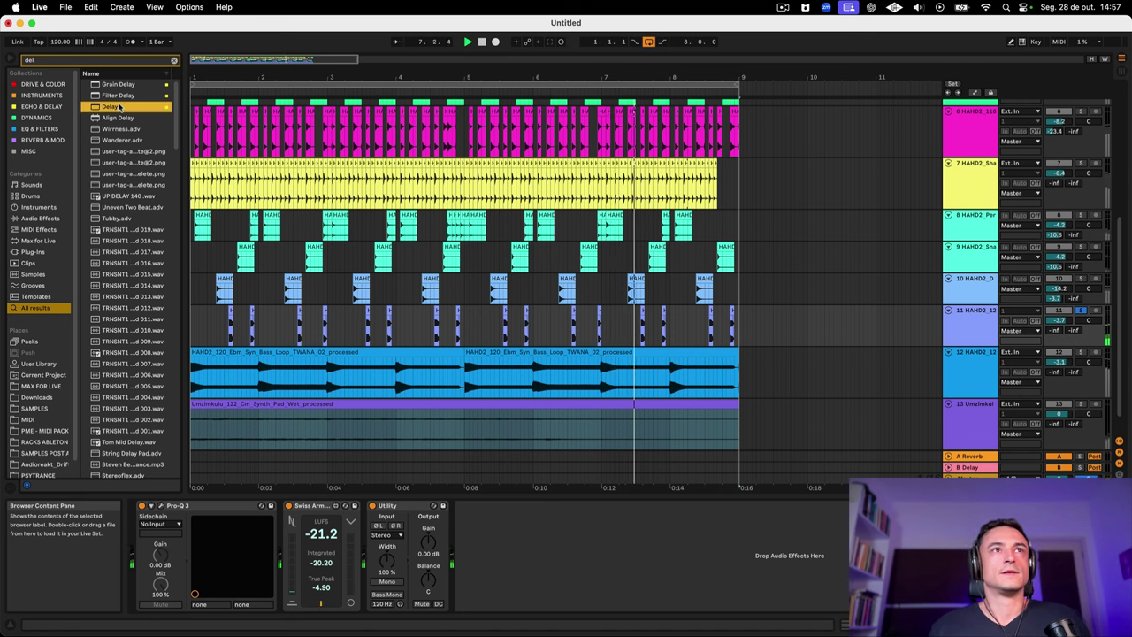
{"action": "left_click_drag", "start_coordinate": [583, 525], "coordinate": [584, 543]}
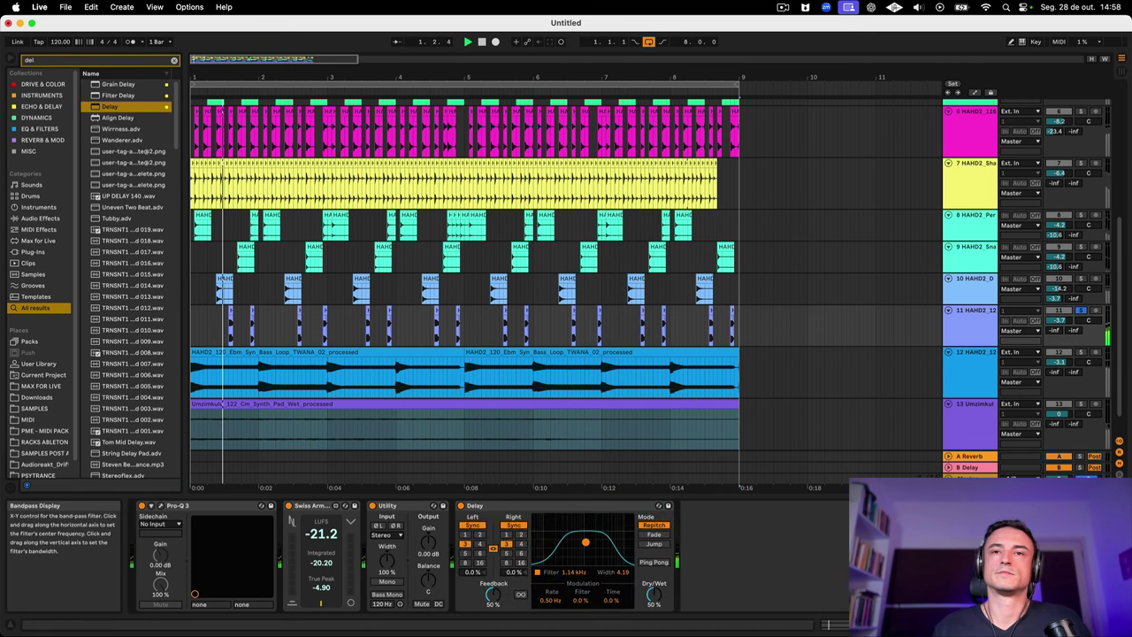
{"action": "left_click_drag", "start_coordinate": [584, 543], "coordinate": [582, 549]}
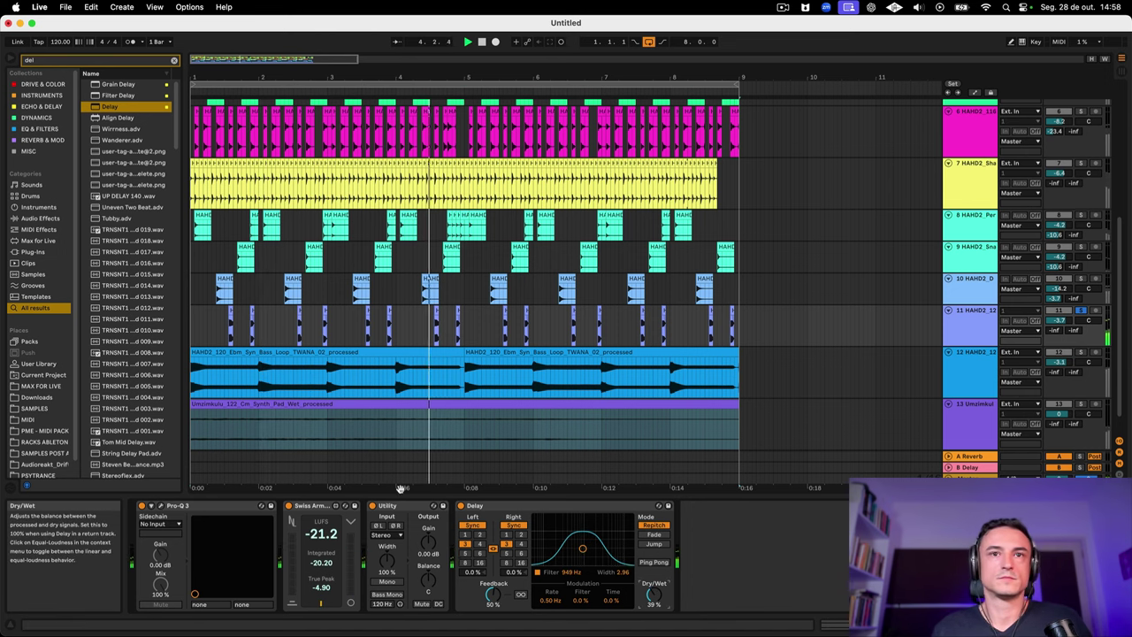
Step: Unsolo track 11 and set its volume to -5.8 dB and its Reverb send to -5.0 dB
{"action": "left_click", "coordinate": [1081, 310]}
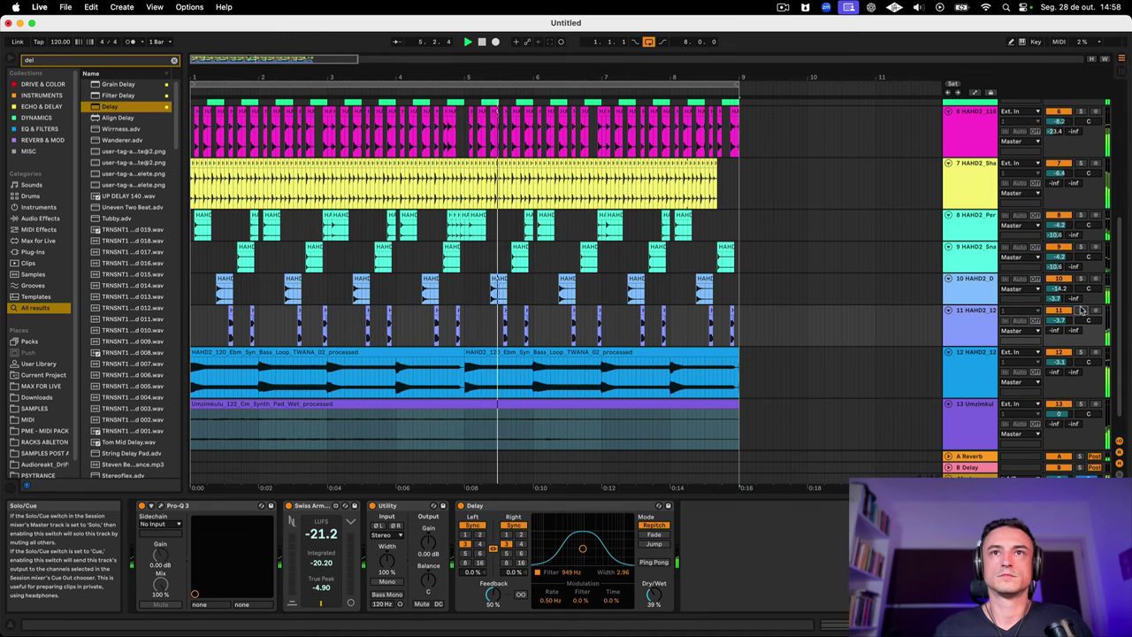
{"action": "left_click", "coordinate": [953, 329]}
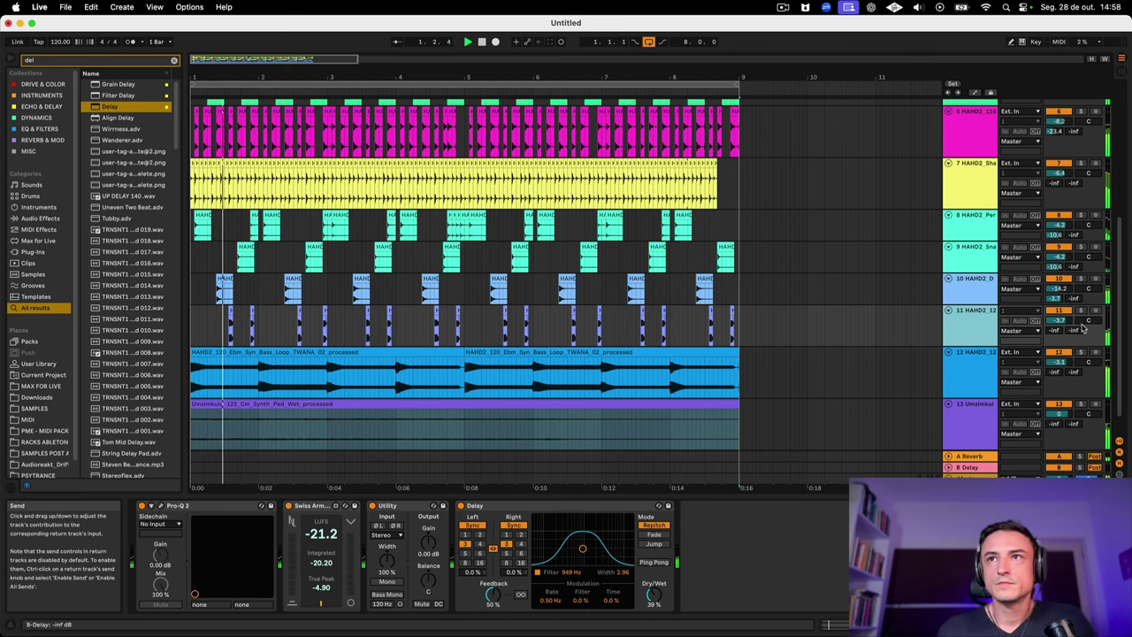
{"action": "left_click_drag", "start_coordinate": [1059, 320], "coordinate": [1059, 321]}
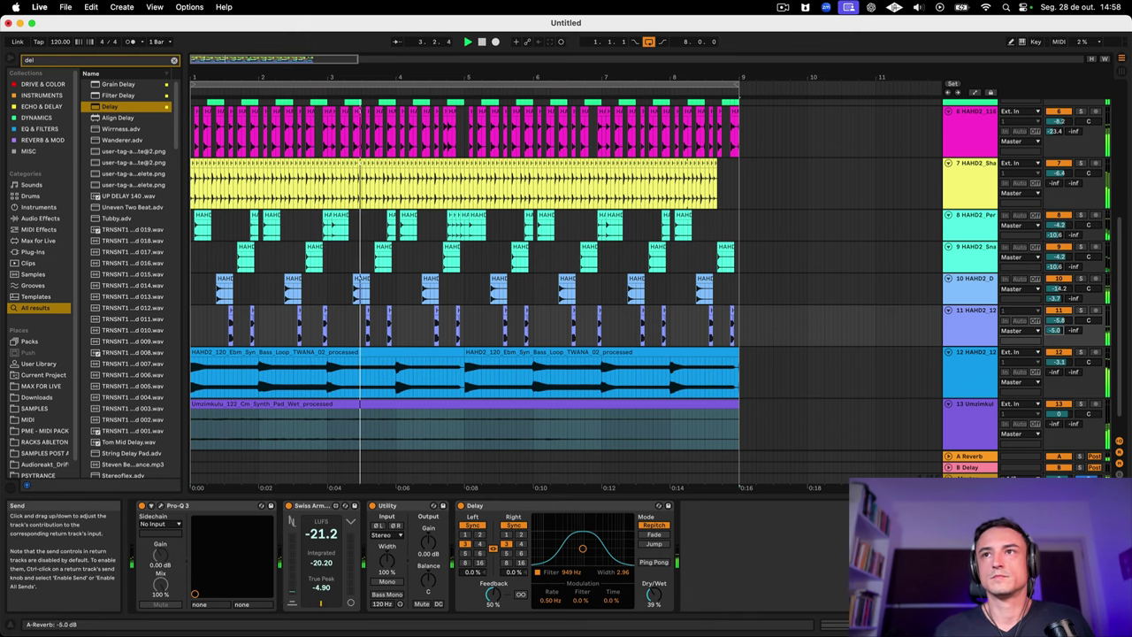